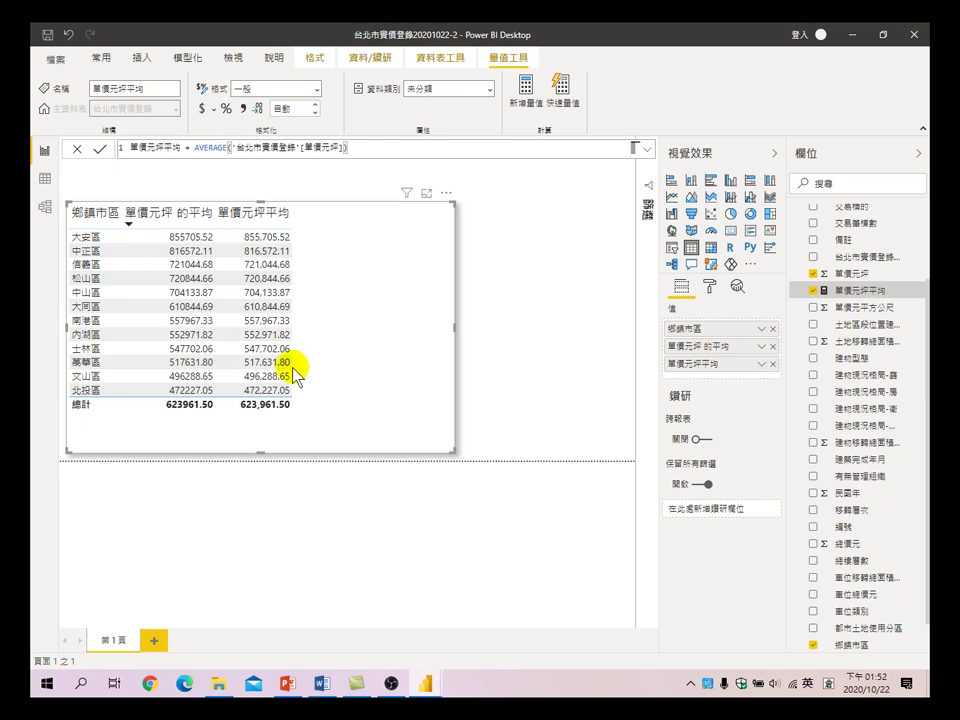
Sort the district table by 單價元坪平均, from 大安區 highest down to 北投區 lowest
left_click(253, 212)
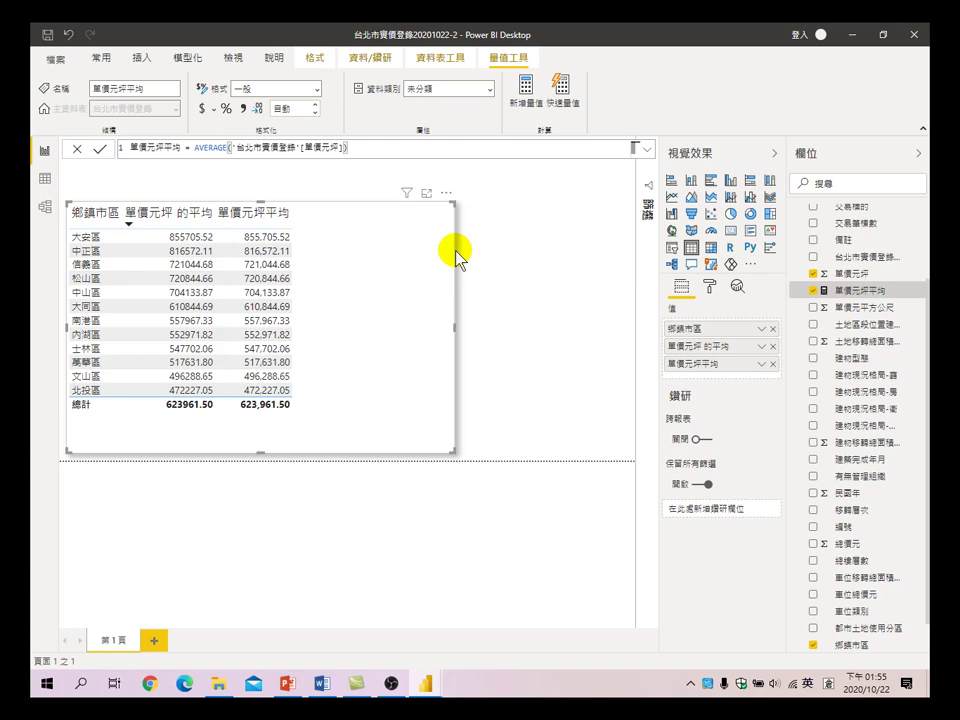
Add a new measure, default name 量值, through the Fields pane's 新增量值 option
left_click(350, 298)
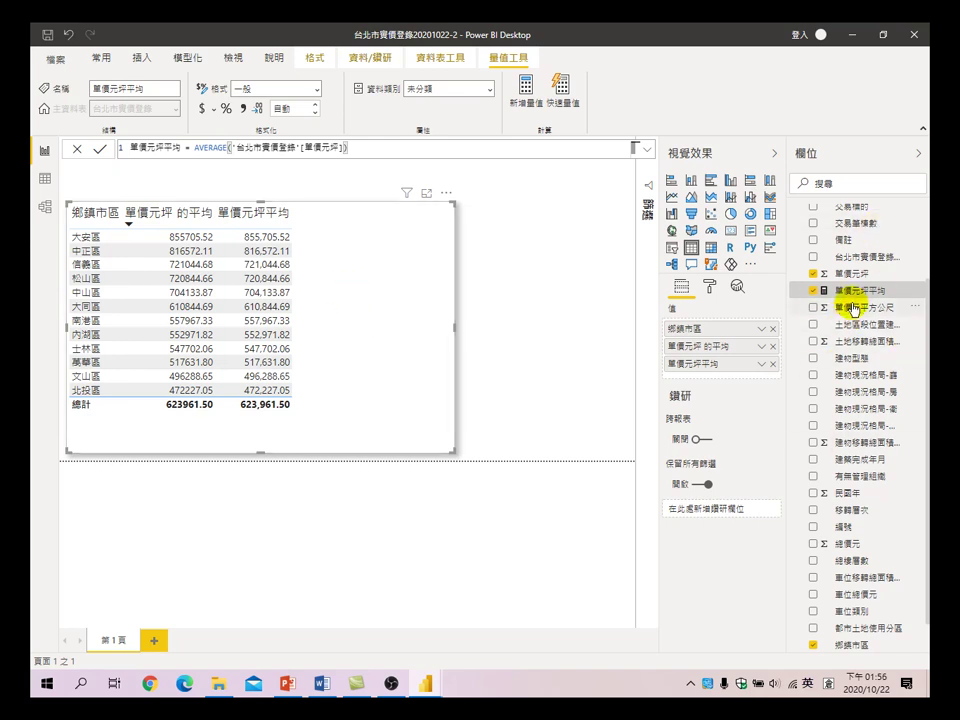
right_click(846, 307)
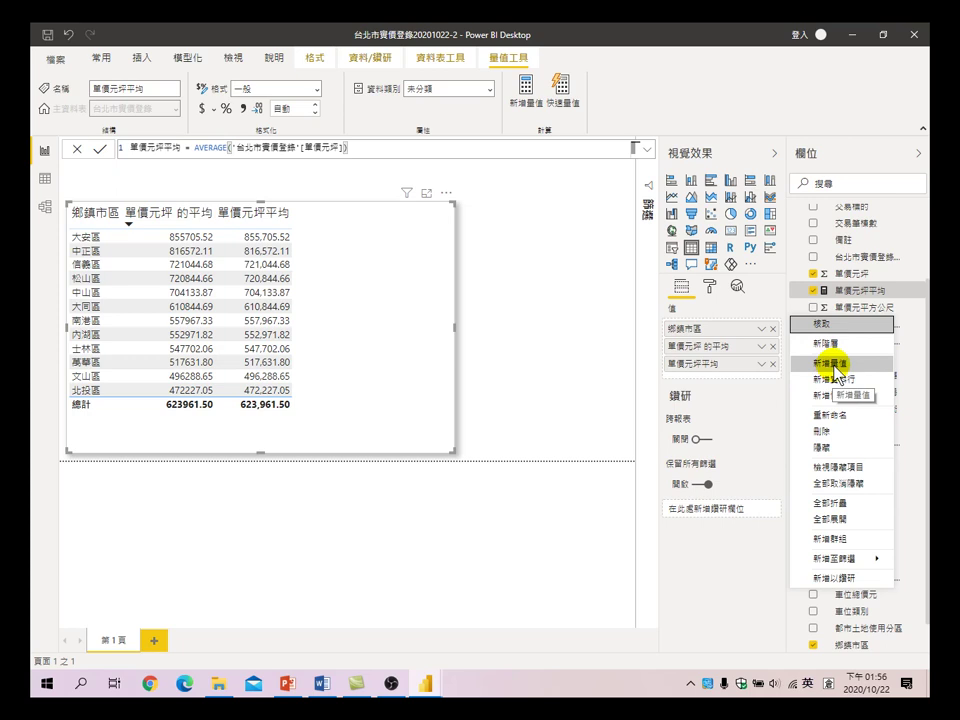
left_click(838, 368)
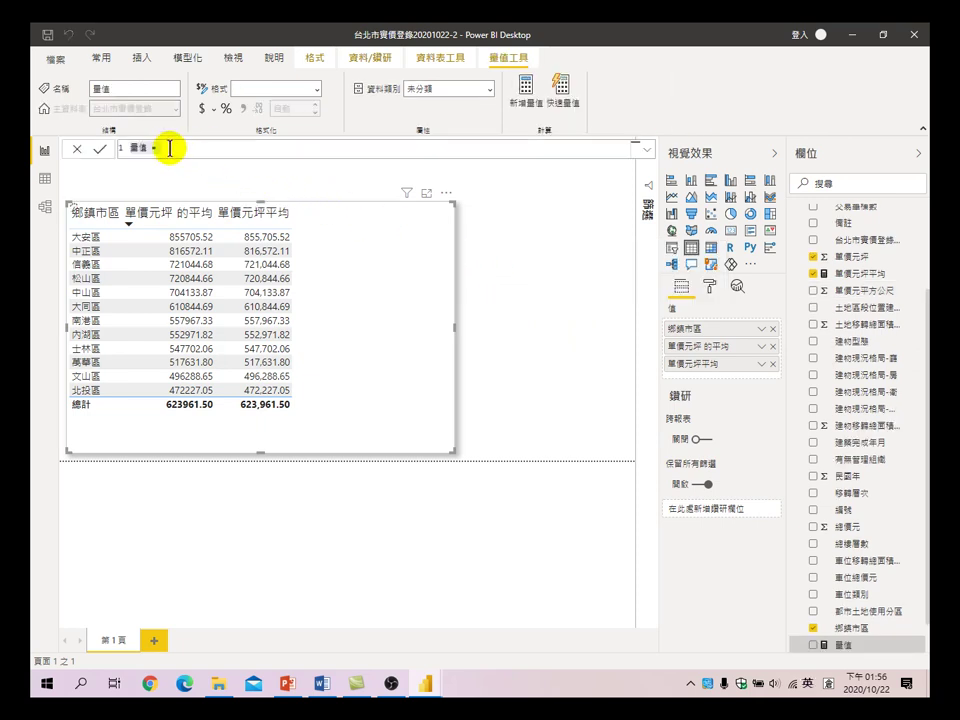
Rename the new measure from 量值 to 單價元坪屬地平均, ready after the = sign
left_click_drag(128, 148, 165, 148)
left_click(199, 150)
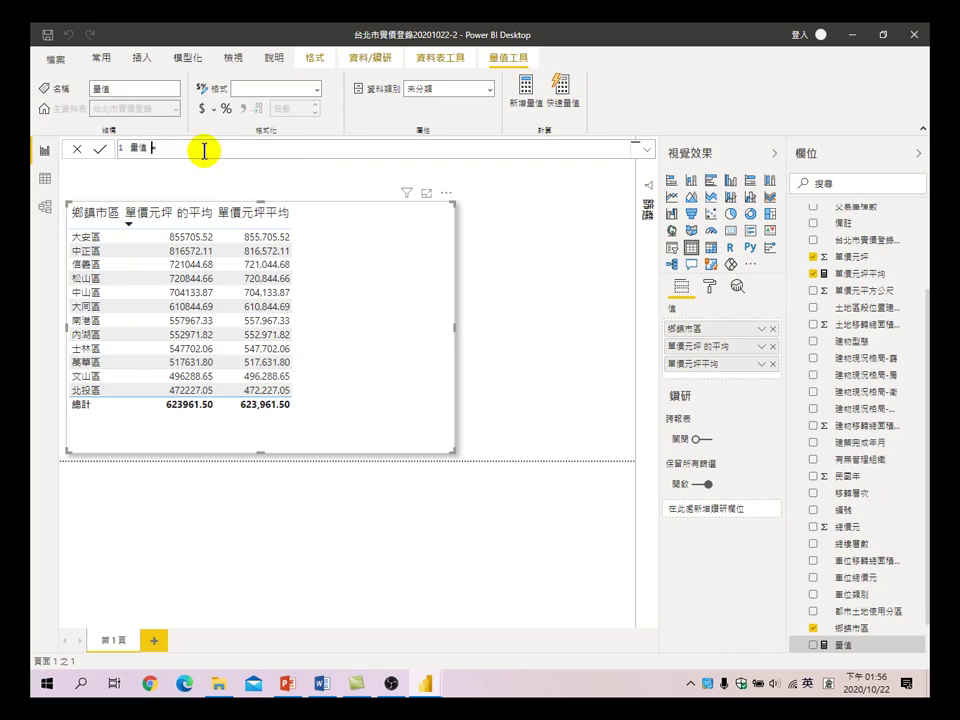
key("BackSpace")
key("BackSpace")
type("單價元土一")
key("space")
type("局地土")
type("平均")
key("End")
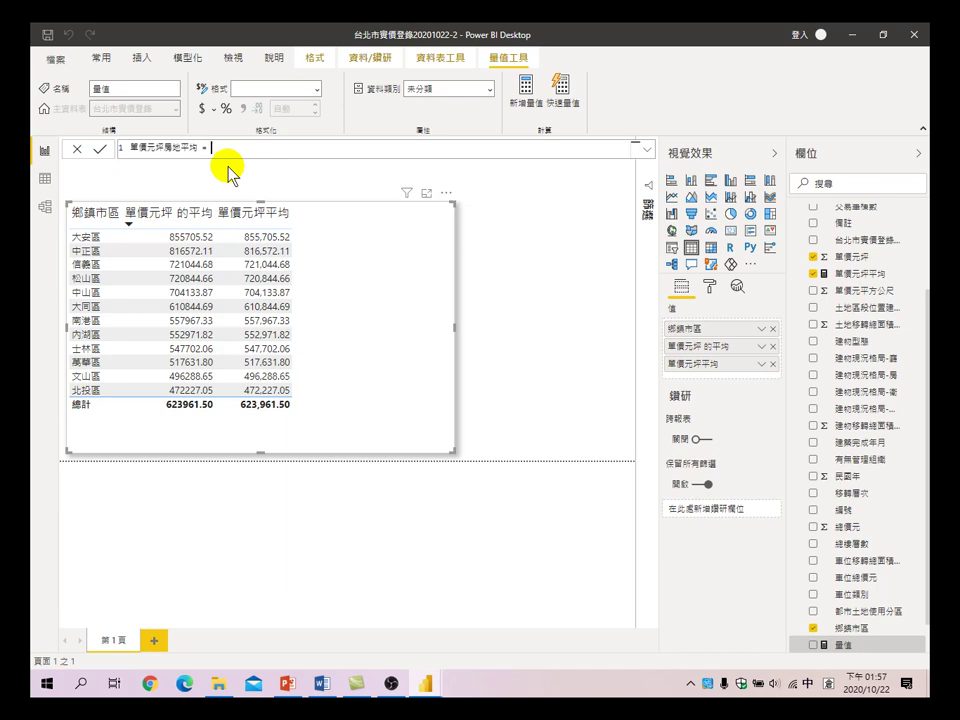
Begin the measure formula with CALCULATE(AVERAGE( using autocomplete suggestions
type("ca")
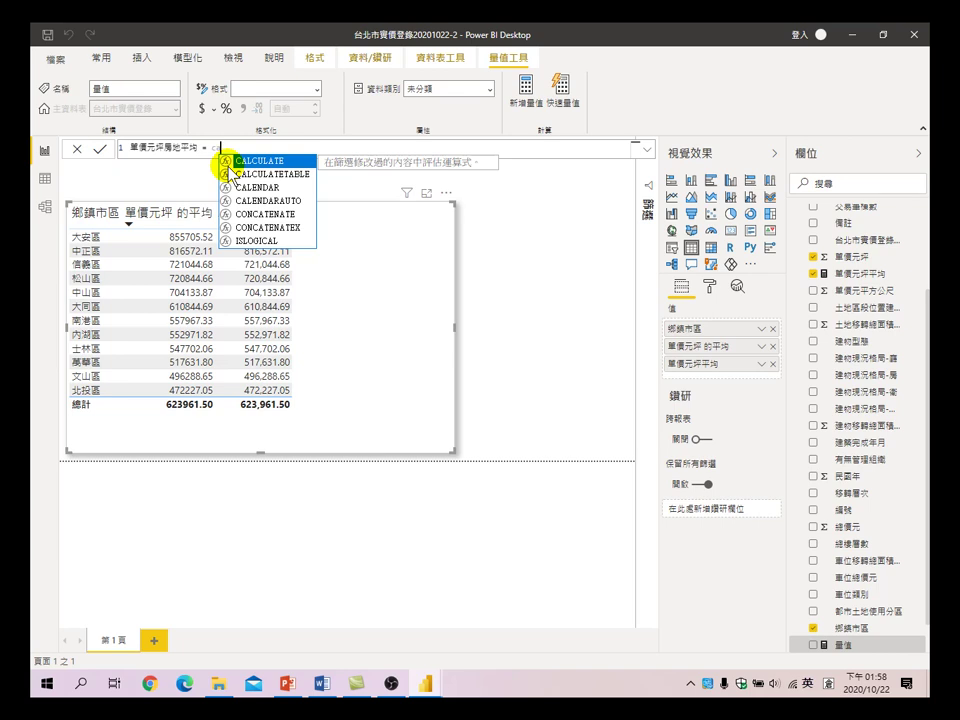
left_click(229, 161)
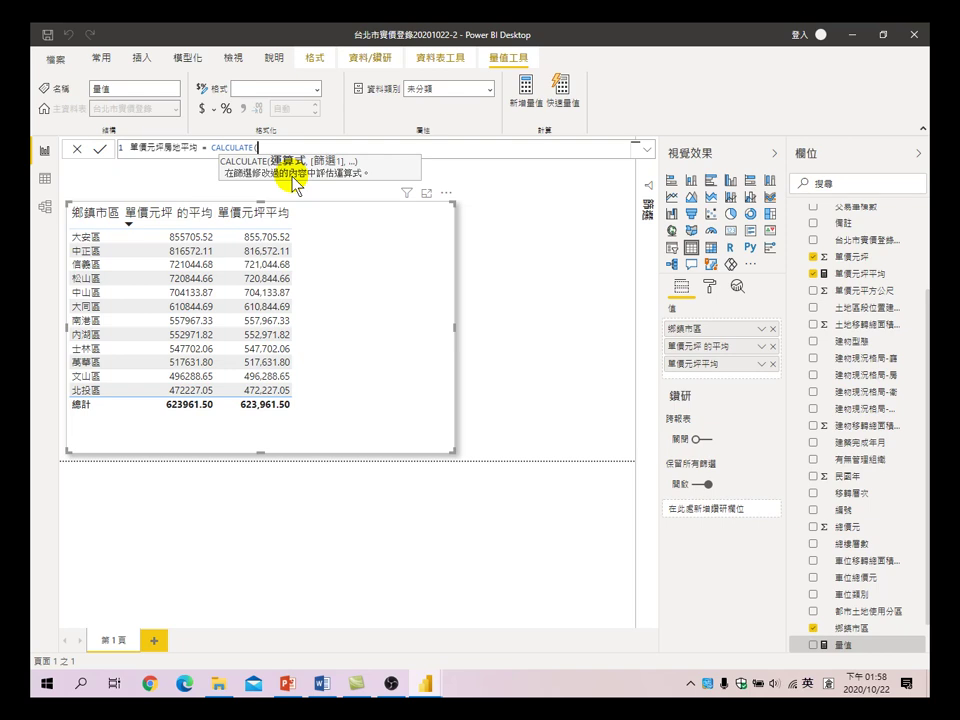
type("(")
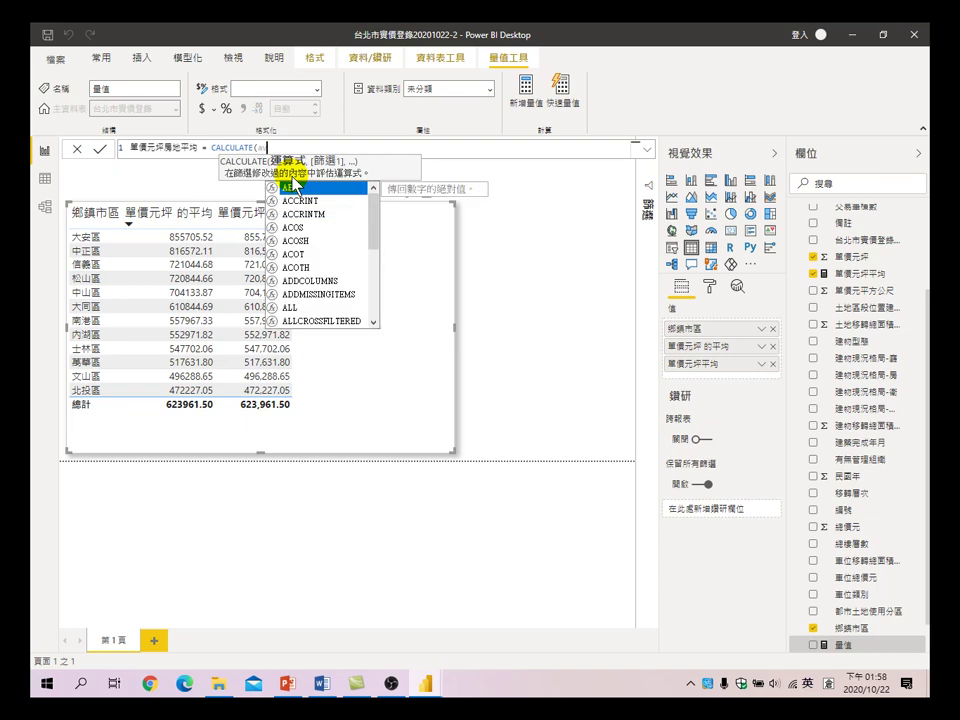
type("av")
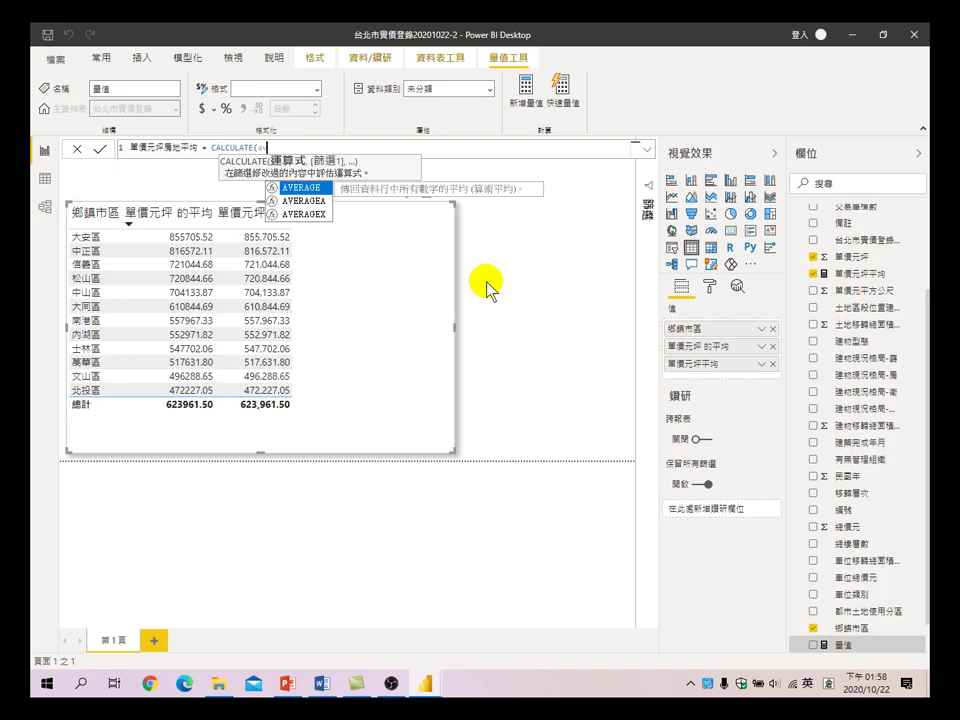
key("Tab")
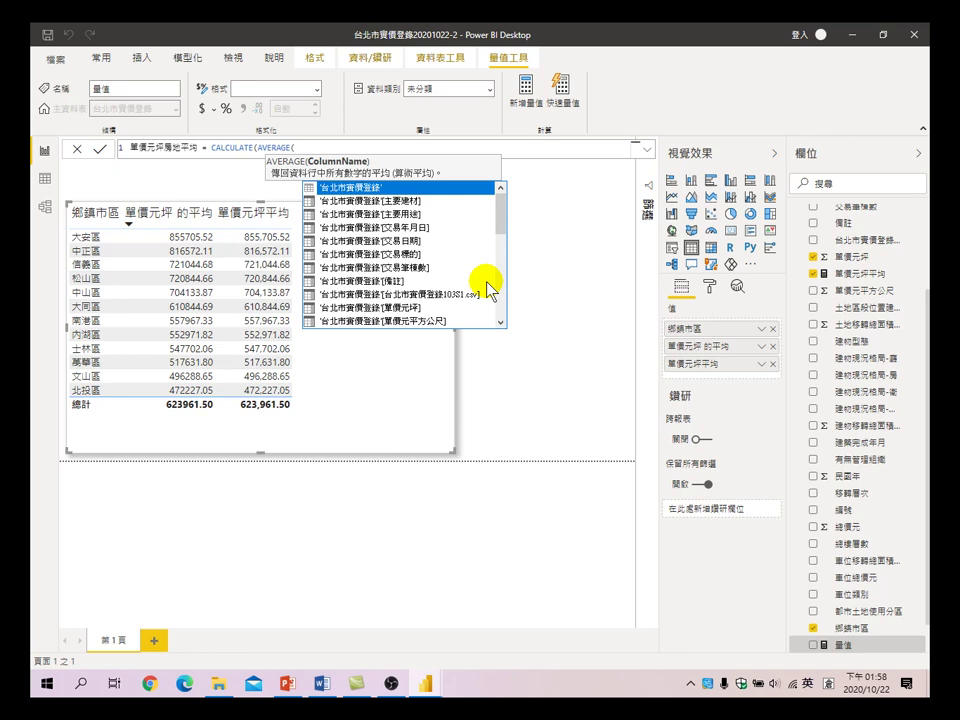
key("Down")
key("Down")
key("Down")
key("Down")
key("Down")
key("Down")
key("Down")
key("Down")
key("Down")
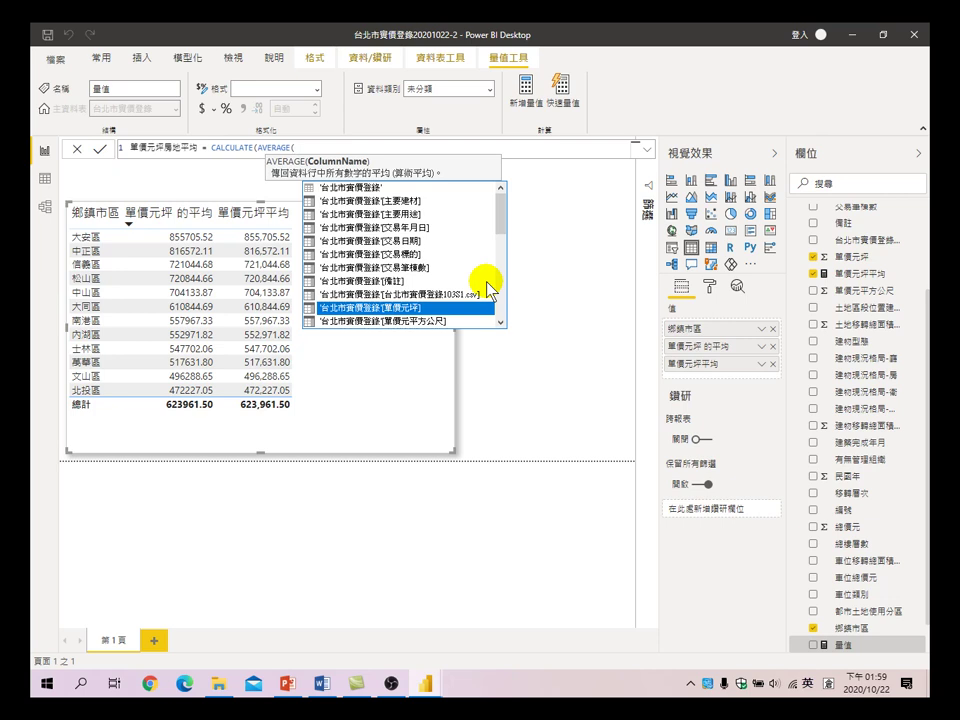
Insert '台北市實價登錄'[單價元坪] as AVERAGE's argument and close its parenthesis
key("Tab")
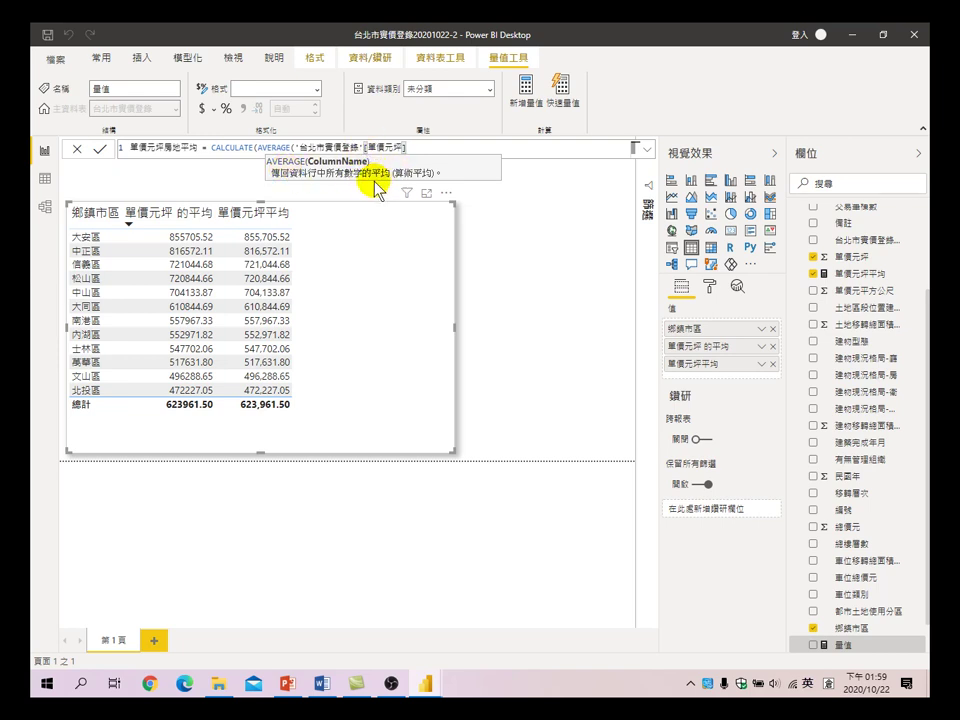
type(")")
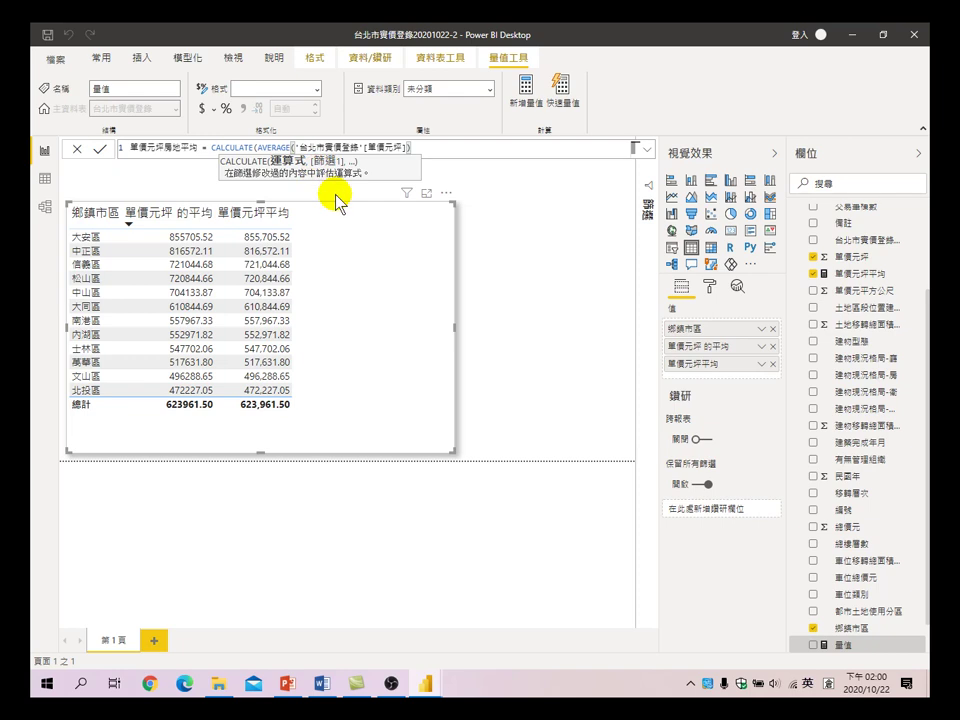
Add the '台北市實價登錄'[交易標的] column as CALCULATE's filter argument
type(",")
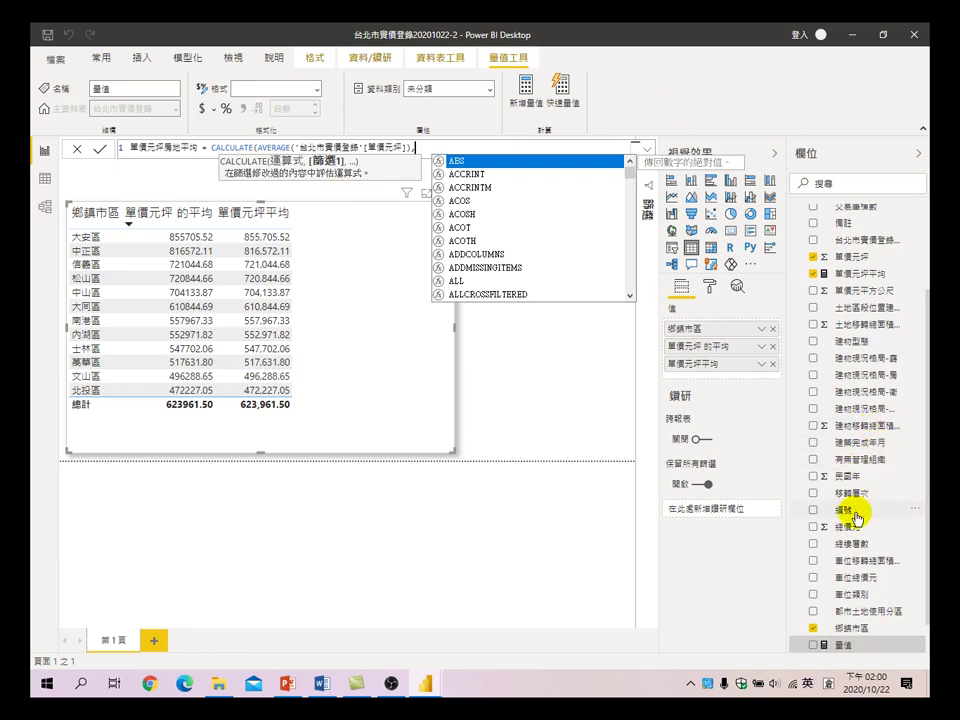
scroll(842, 330, "up", 2)
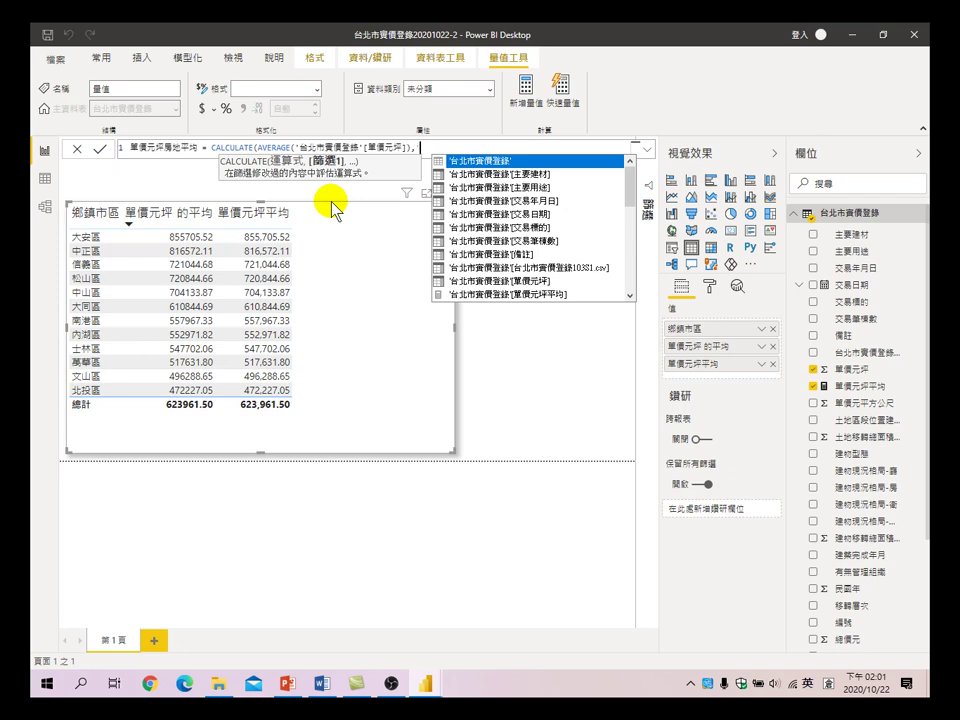
key("Down")
key("Down")
key("Down")
key("Down")
key("Down")
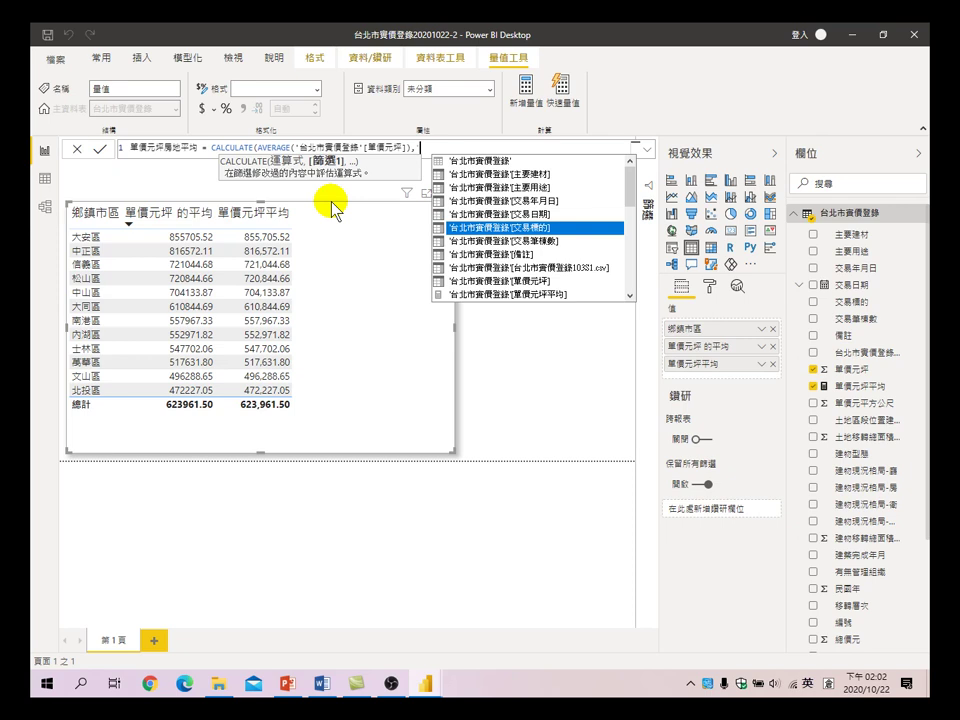
key("Tab")
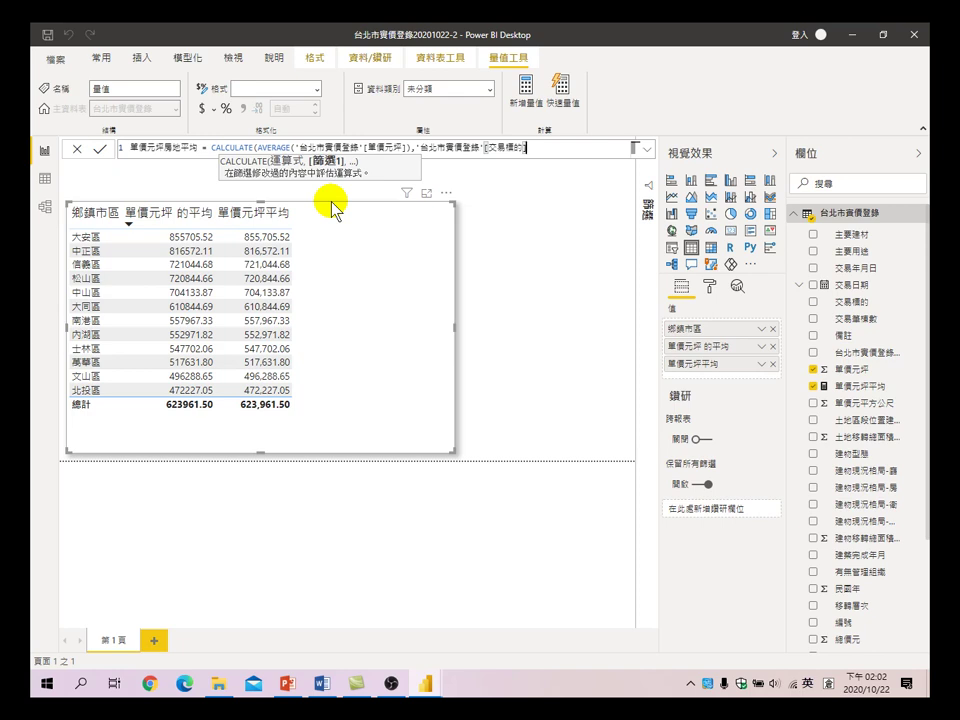
type(")")
type(")")
Make the filter require 交易標的 to equal "房地(土地+建物)"
type("=\"")
type("房地")
type("坊")
key("BackSpace")
type("(")
type("土地")
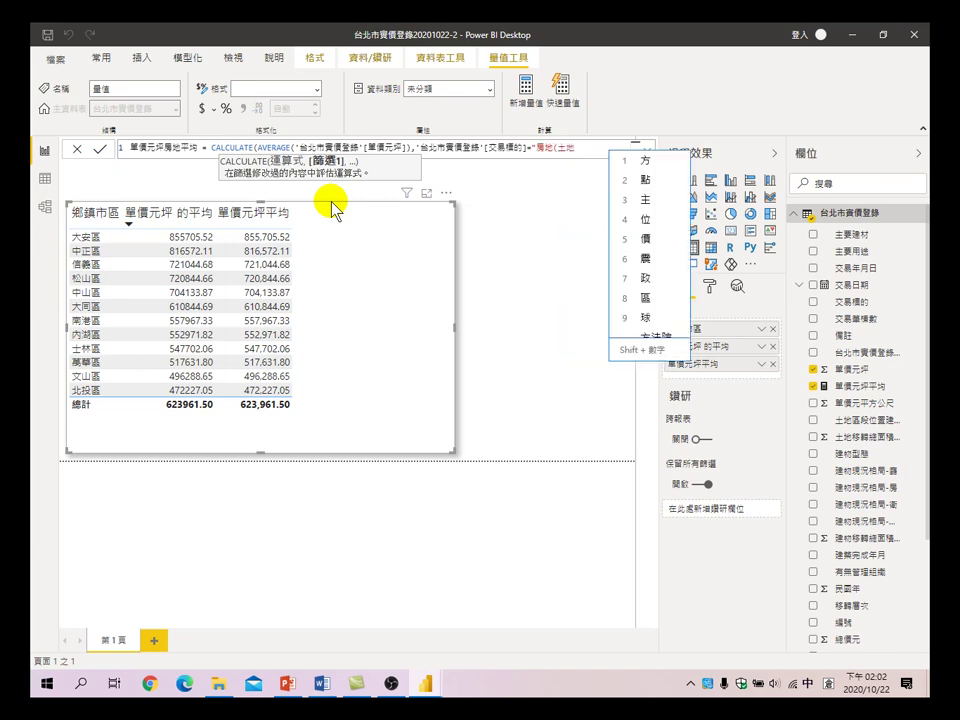
type("+")
type("建物")
key("Down")
type("建物")
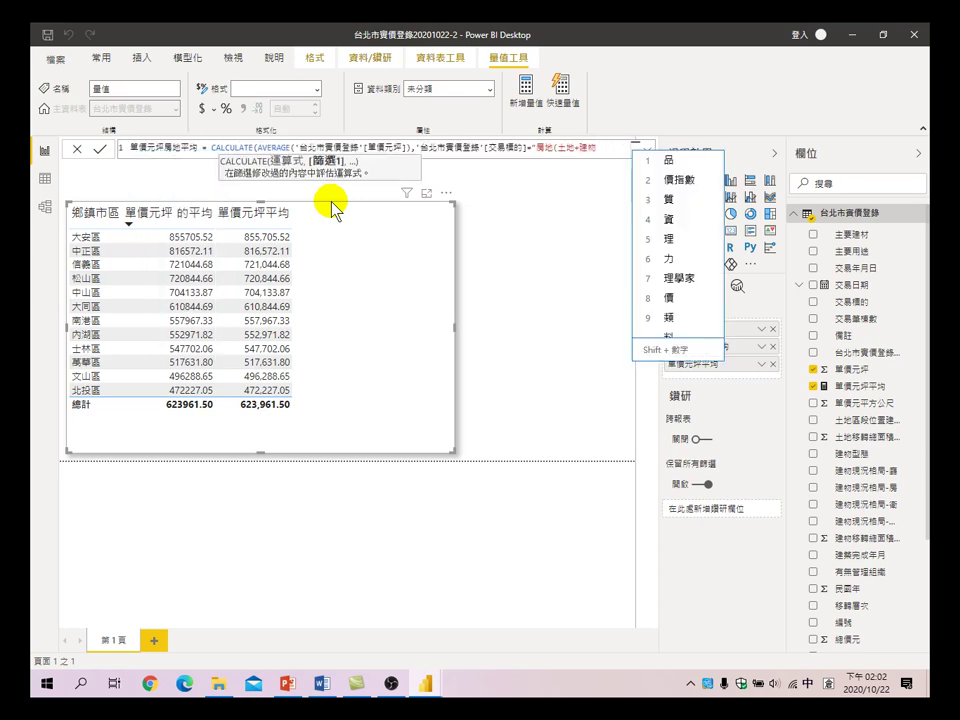
key("Return")
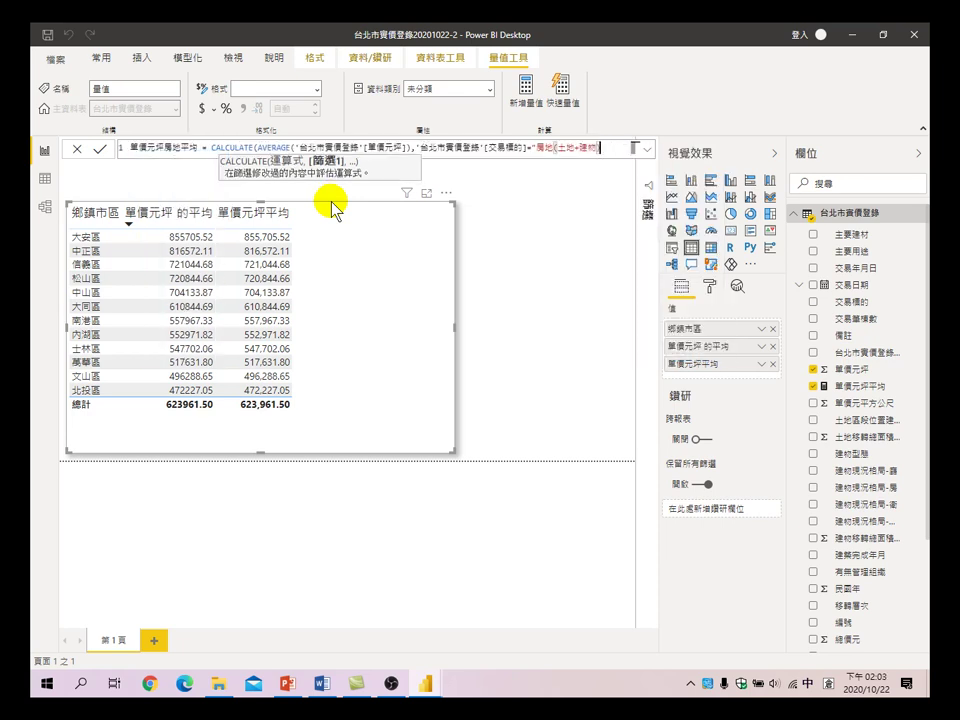
type("\"")
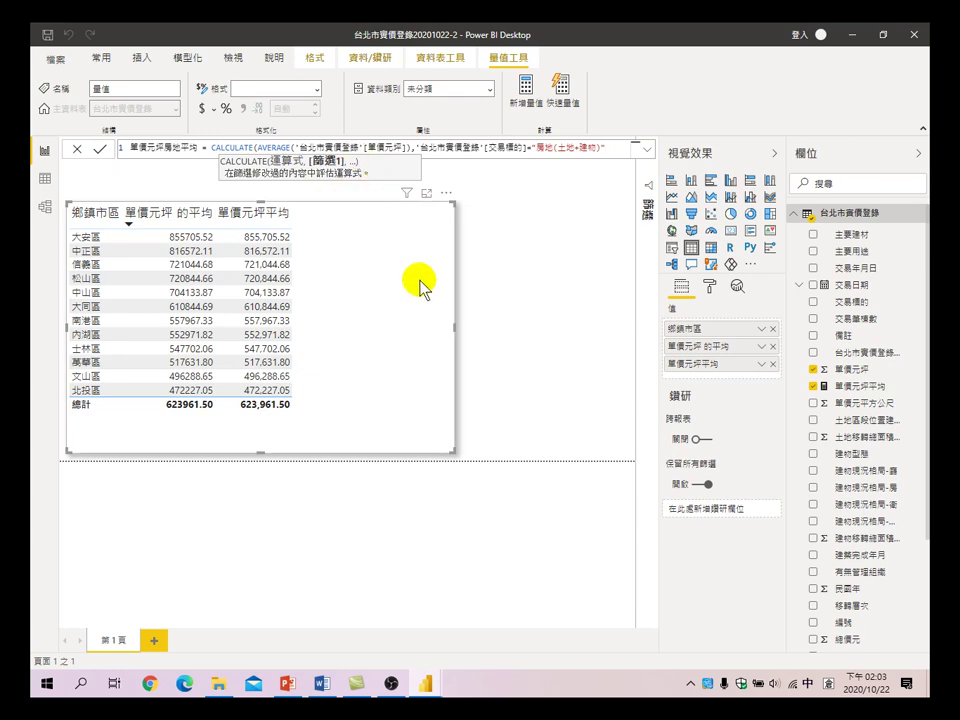
Close the formula and commit the 單價元坪房地平均 measure
key("End")
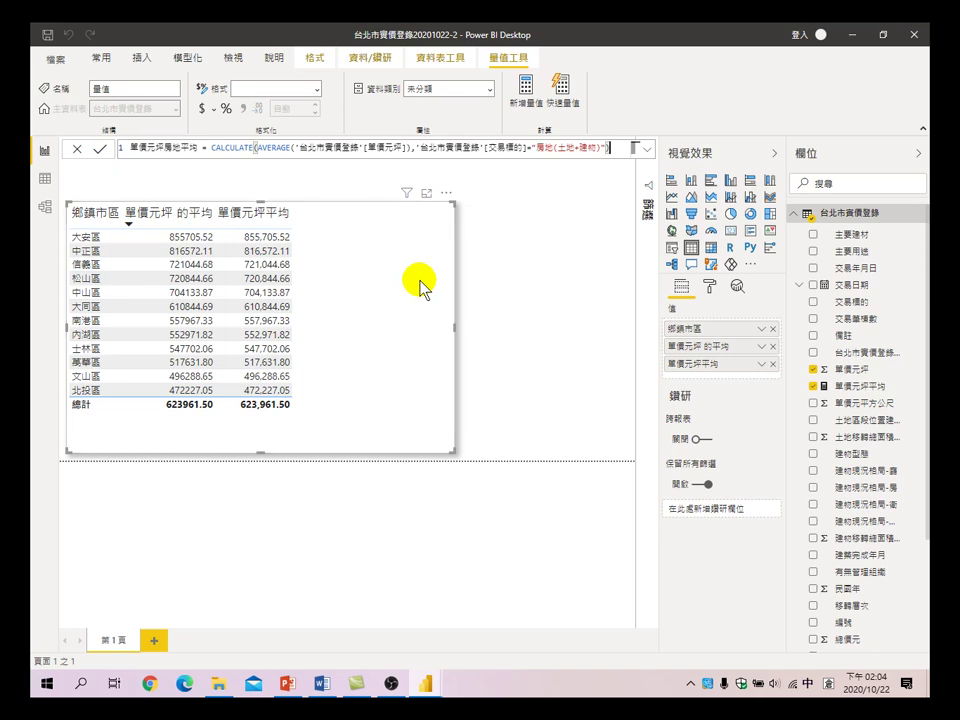
key("Return")
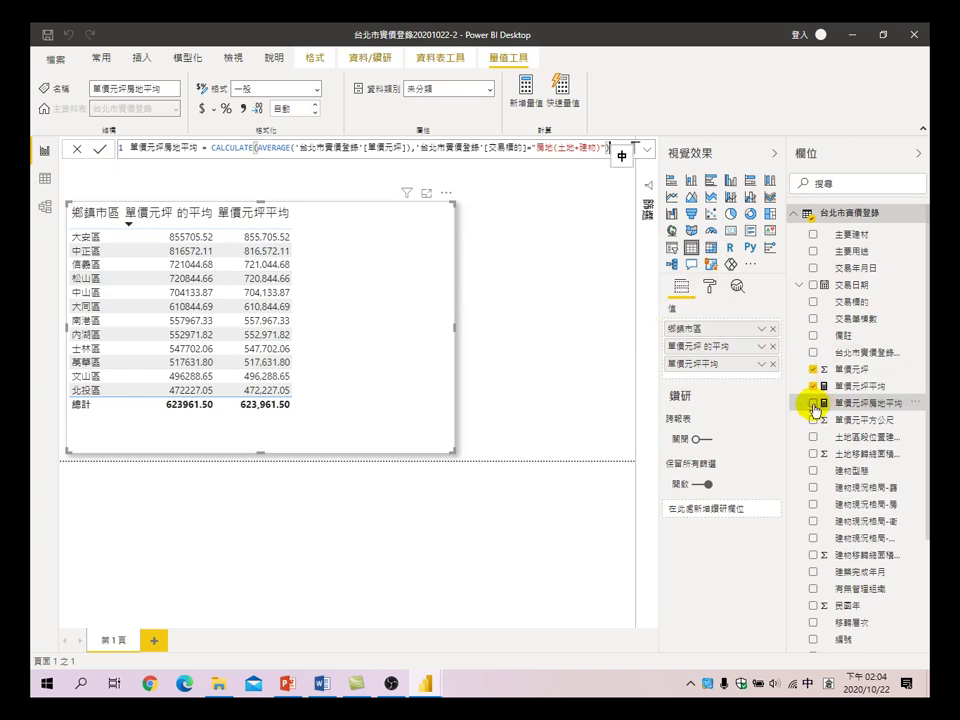
Tick 單價元坪房地平均 in the Fields pane to add it to the district table
left_click(813, 403)
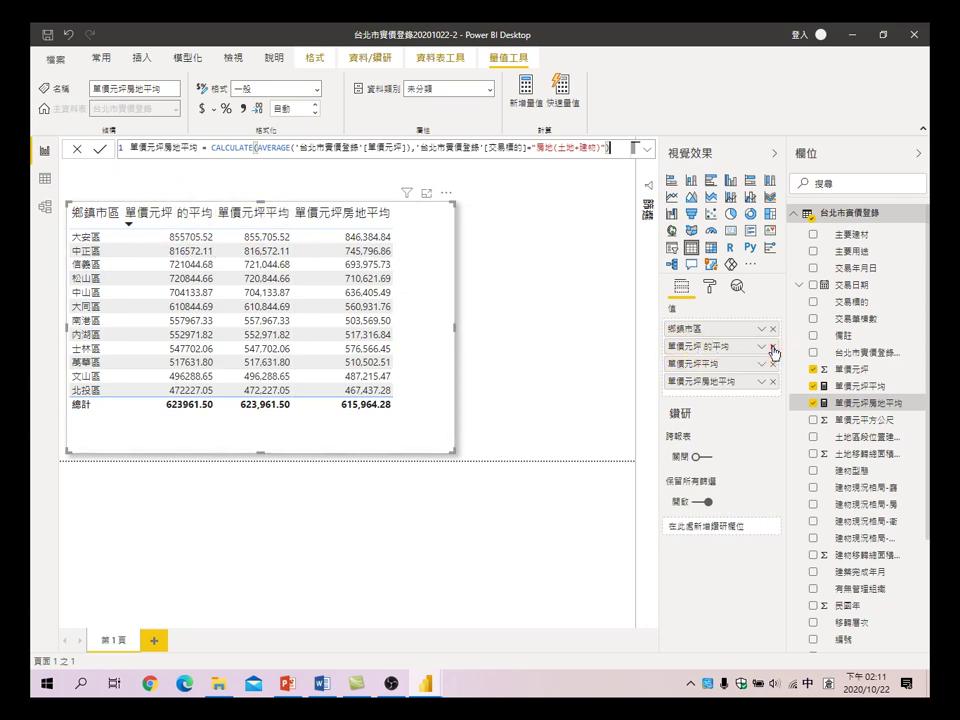
Remove the 單價元坪 的平均 and 單價元坪平均 columns, leaving only 單價元坪房地平均
left_click(772, 346)
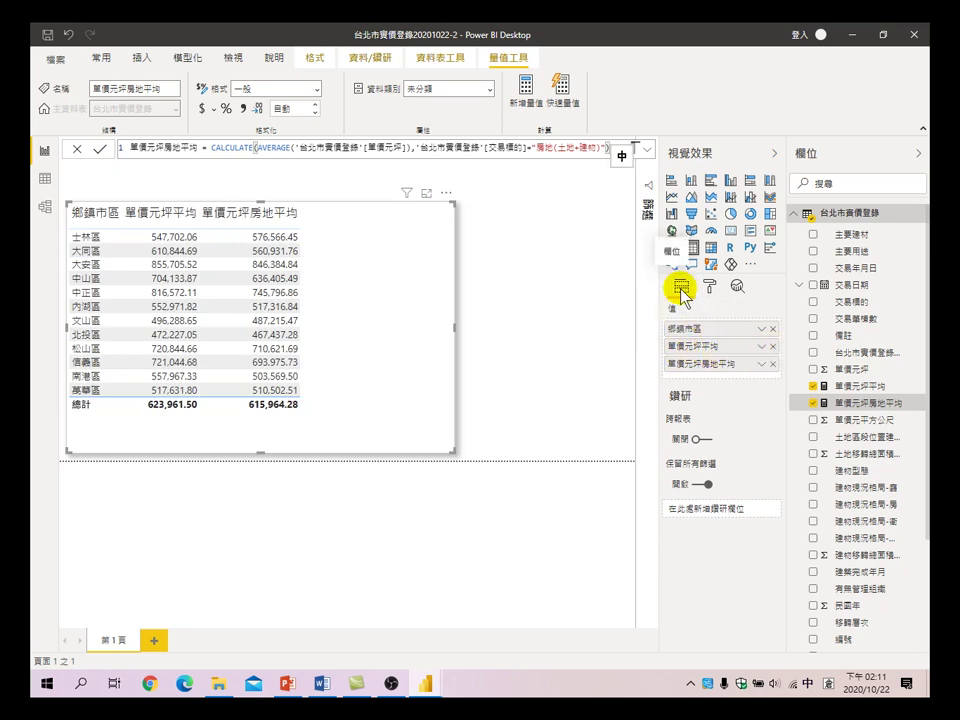
left_click(773, 346)
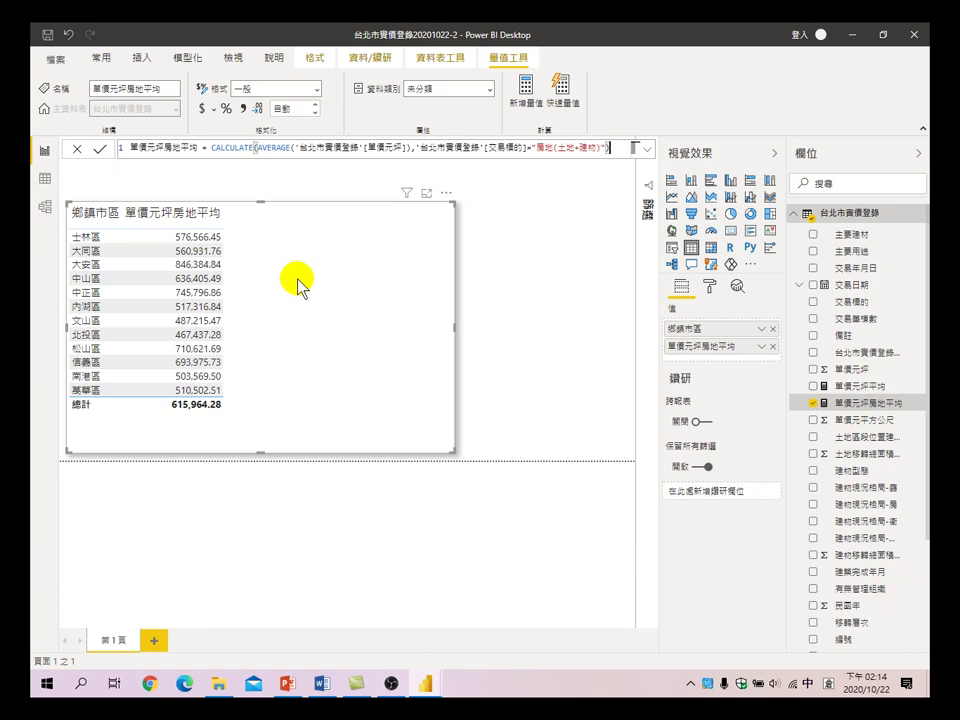
Create another new measure in 台北市實價登錄 and delete its default name 量值
right_click(857, 390)
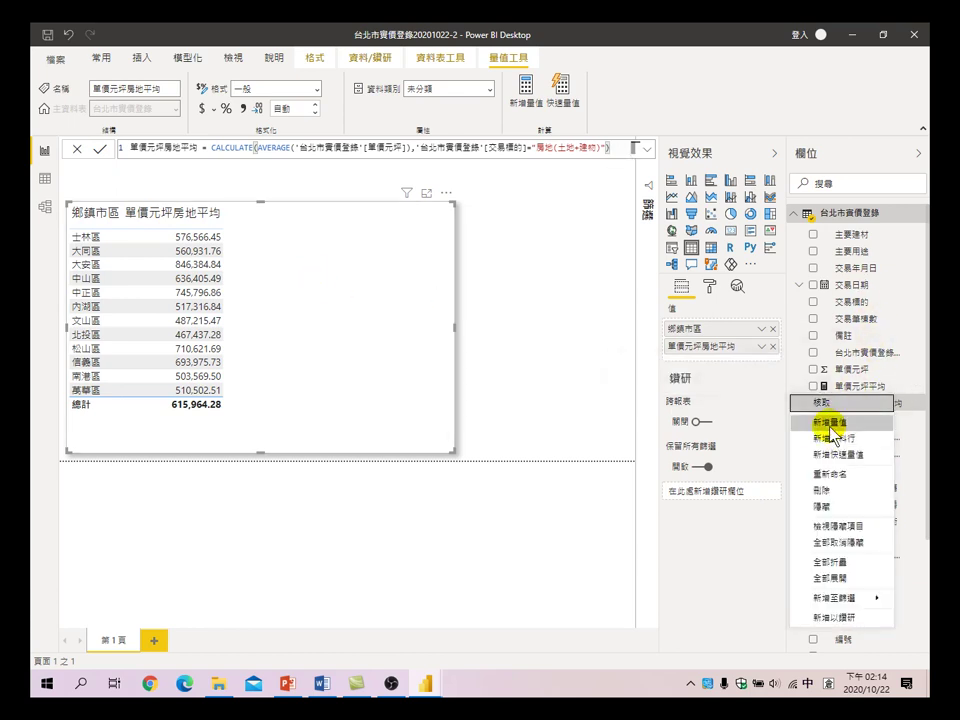
left_click(831, 428)
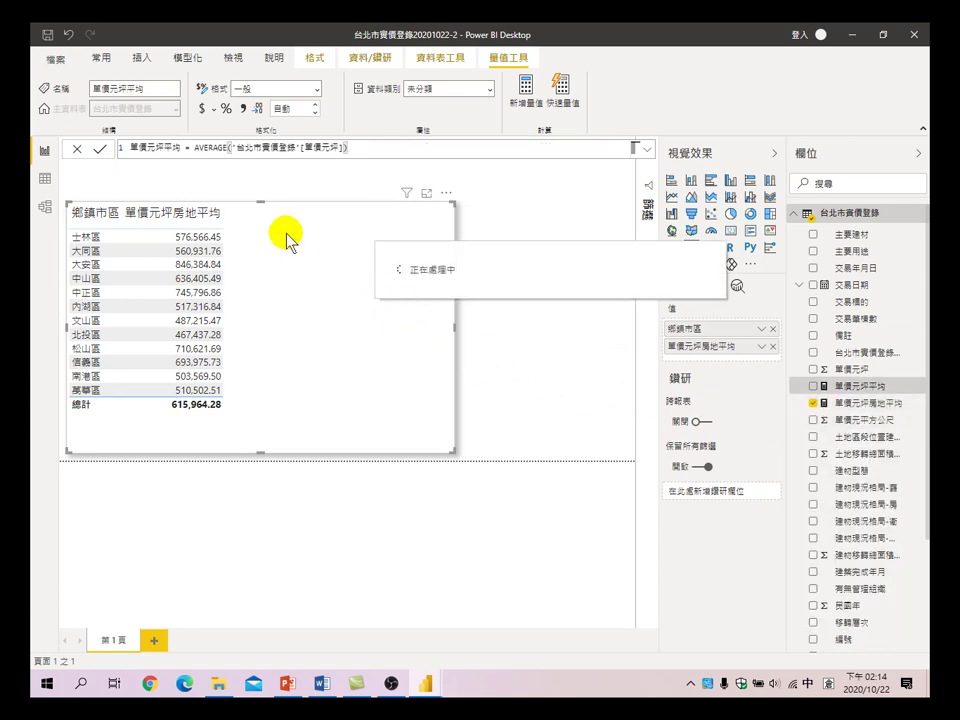
left_click(205, 150)
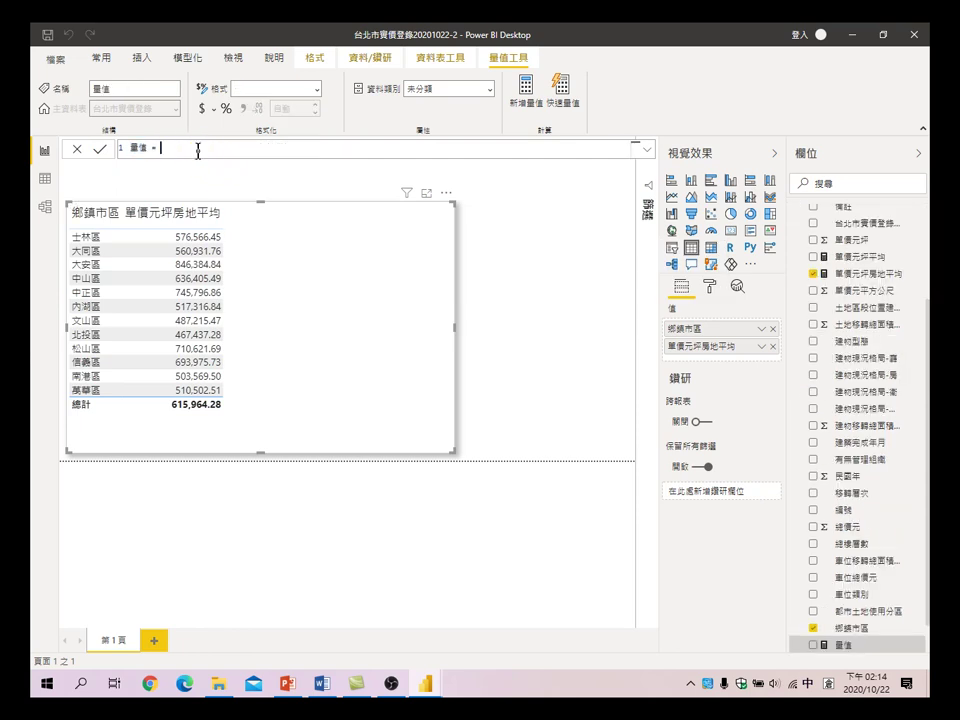
key("Left")
key("Left")
key("Left")
key("BackSpace")
key("BackSpace")
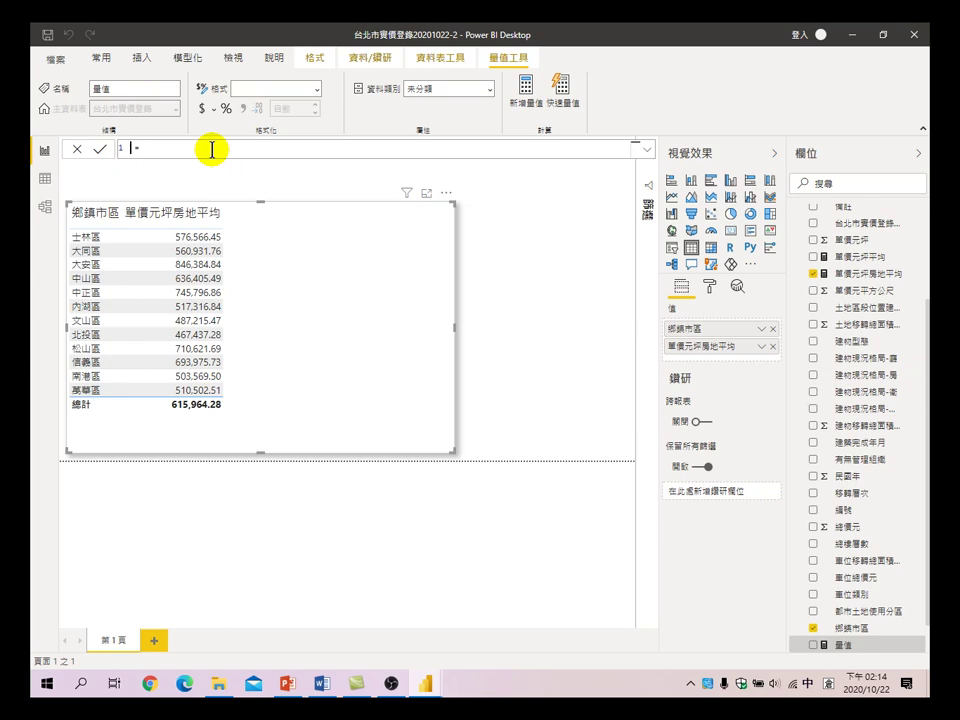
Name the new measure 單價元坪近年房地平均
type("日")
type("單")
type("價")
type("元")
type("土")
key("BackSpace")
type("坪均 ")
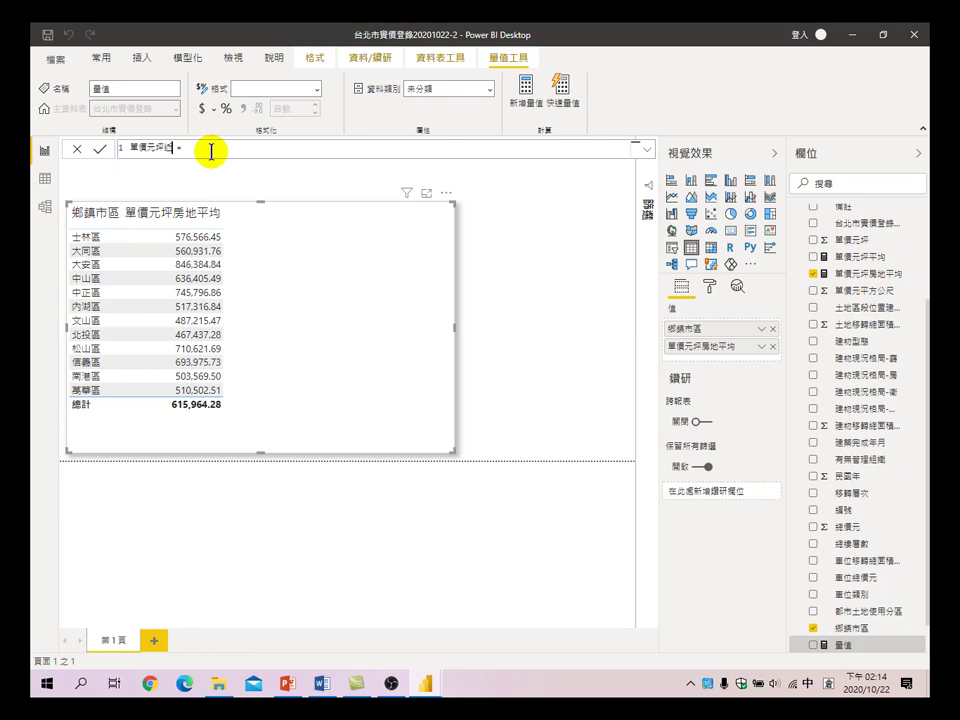
type("人數")
key("BackSpace")
key("BackSpace")
type("廿尸卜竹日房地")
type("平均")
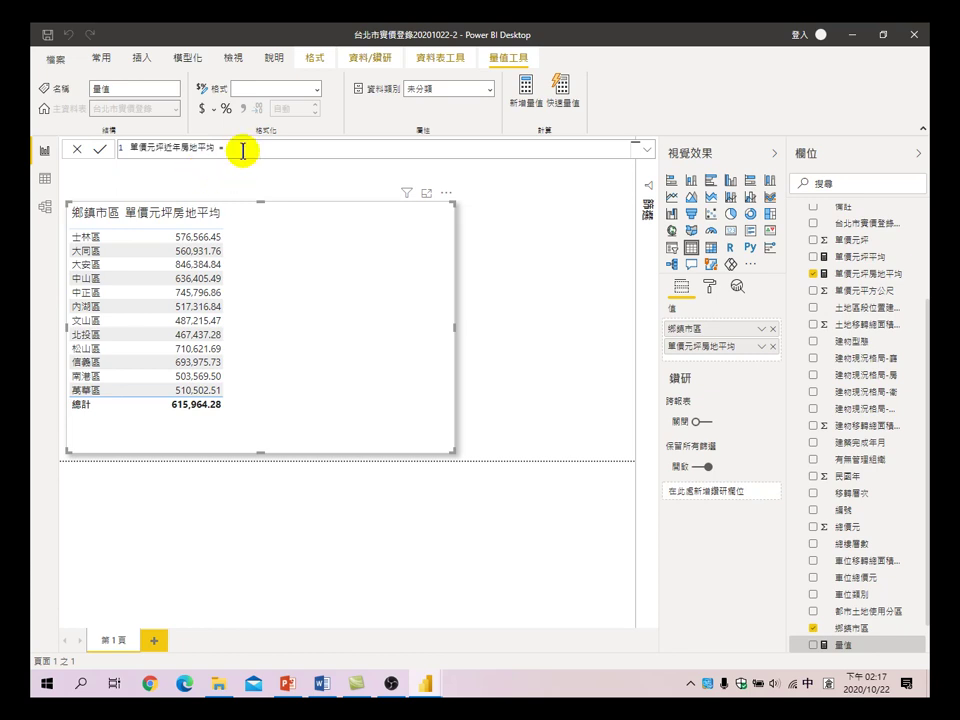
Remove the stray character after the equals sign and start the formula with 'ca' for CALCULATE
type("量")
key("BackSpace")
key("shift")
type("ca")
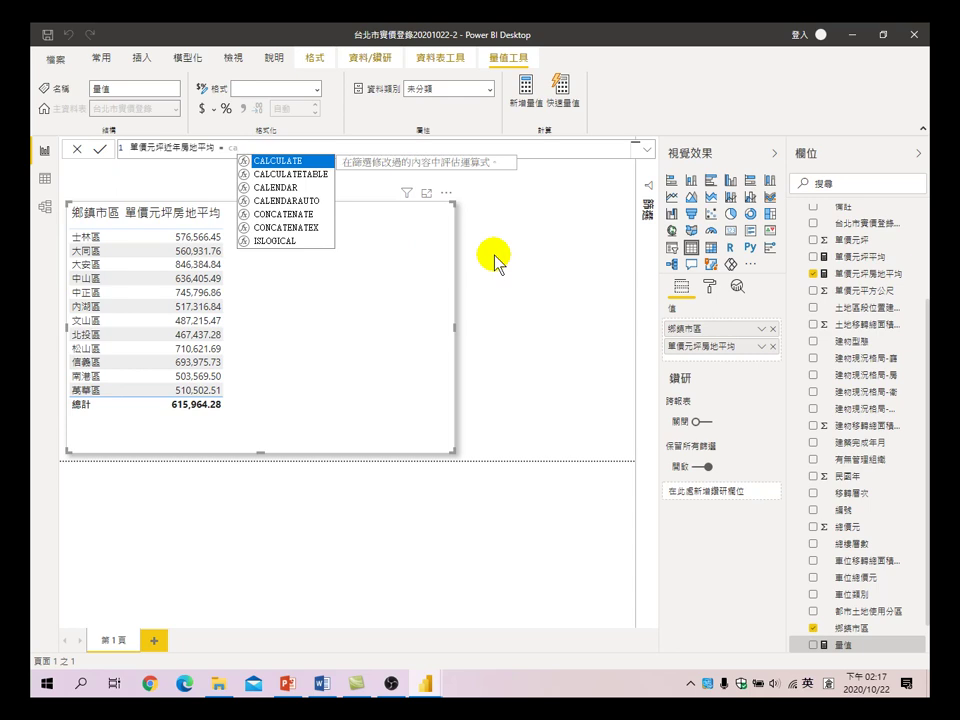
Build CALCULATE(AVERAGE('台北市實價登錄'[單價元坪] using autocomplete suggestions
key("Tab")
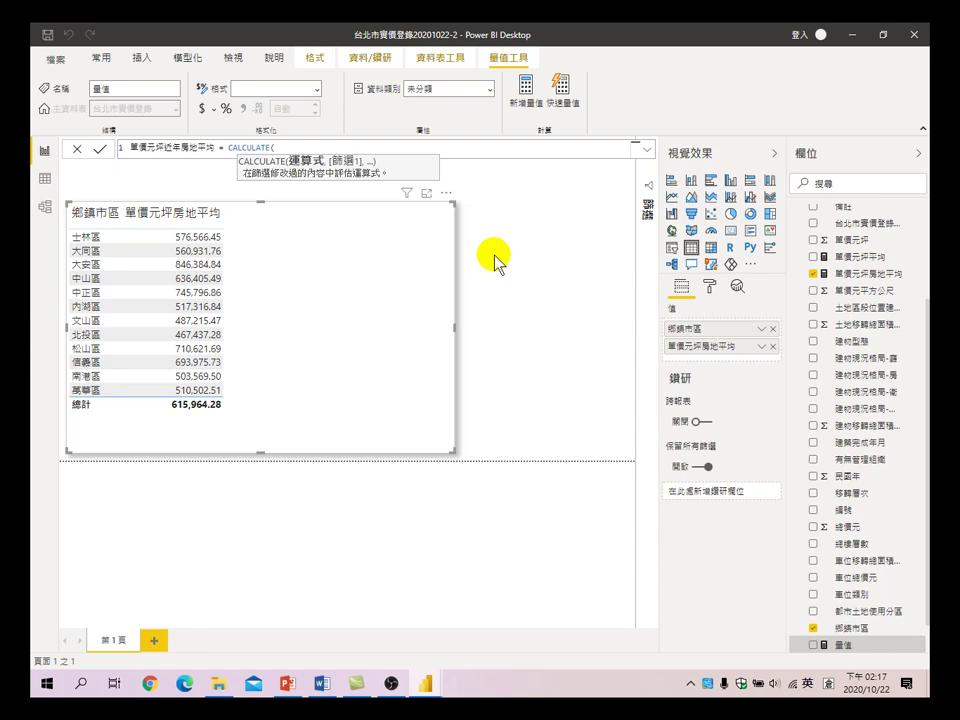
type("av")
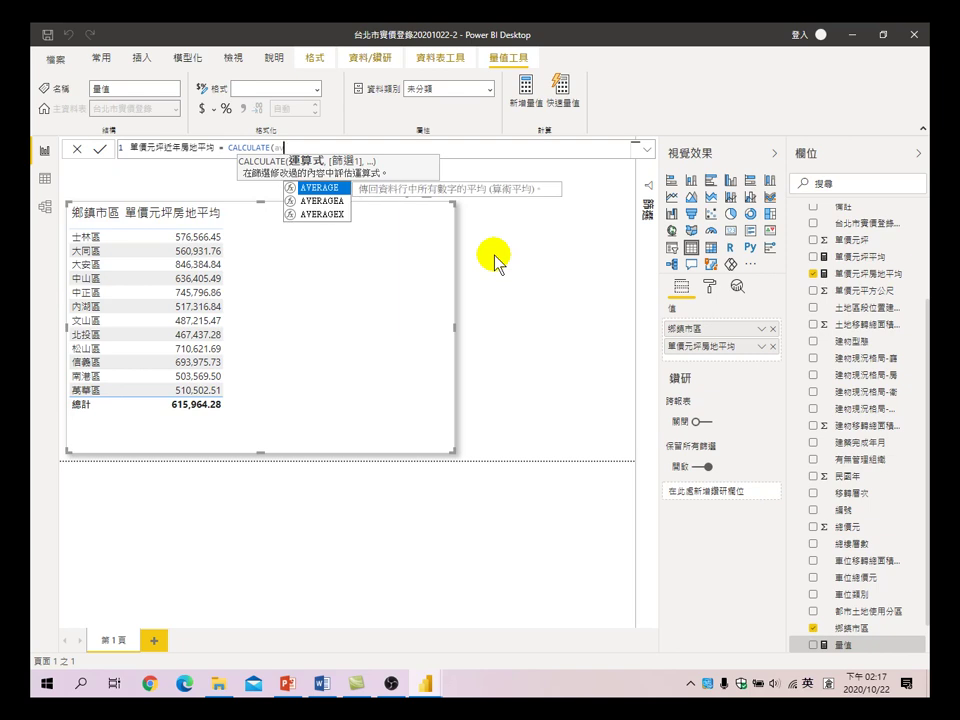
key("Tab")
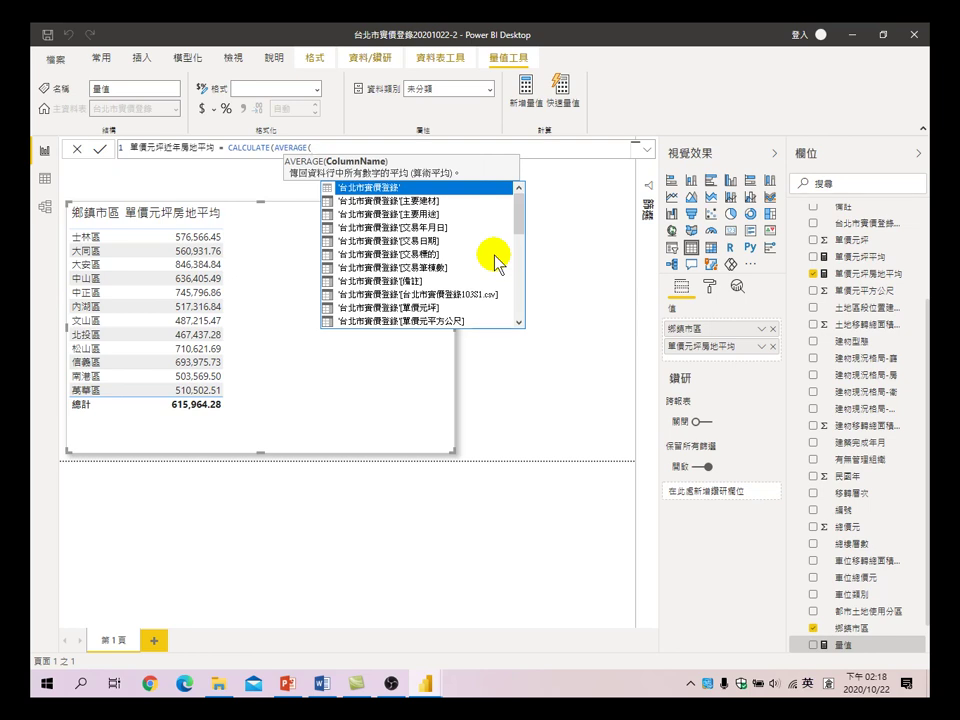
key("Down")
key("Down")
key("Down")
key("Down")
key("Down")
key("Down")
key("Down")
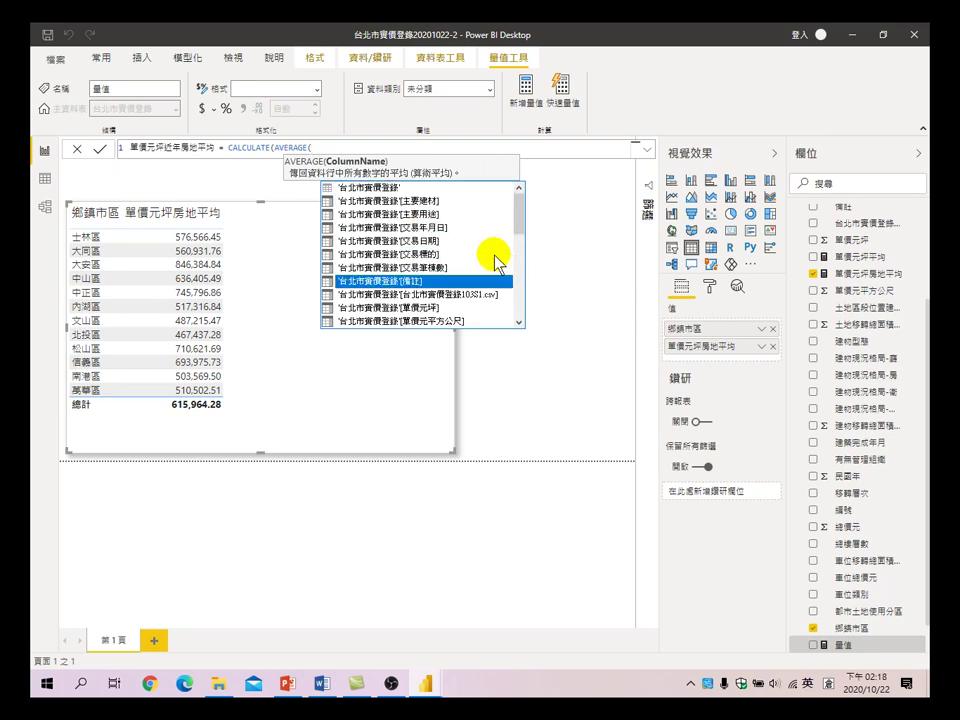
key("Down")
key("Down")
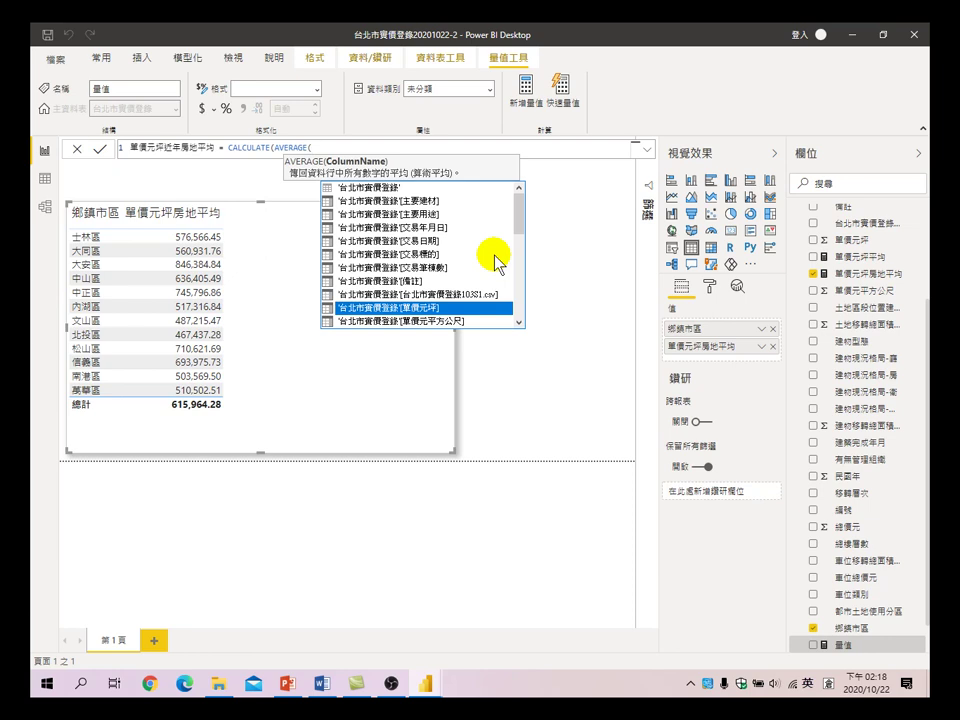
key("Tab")
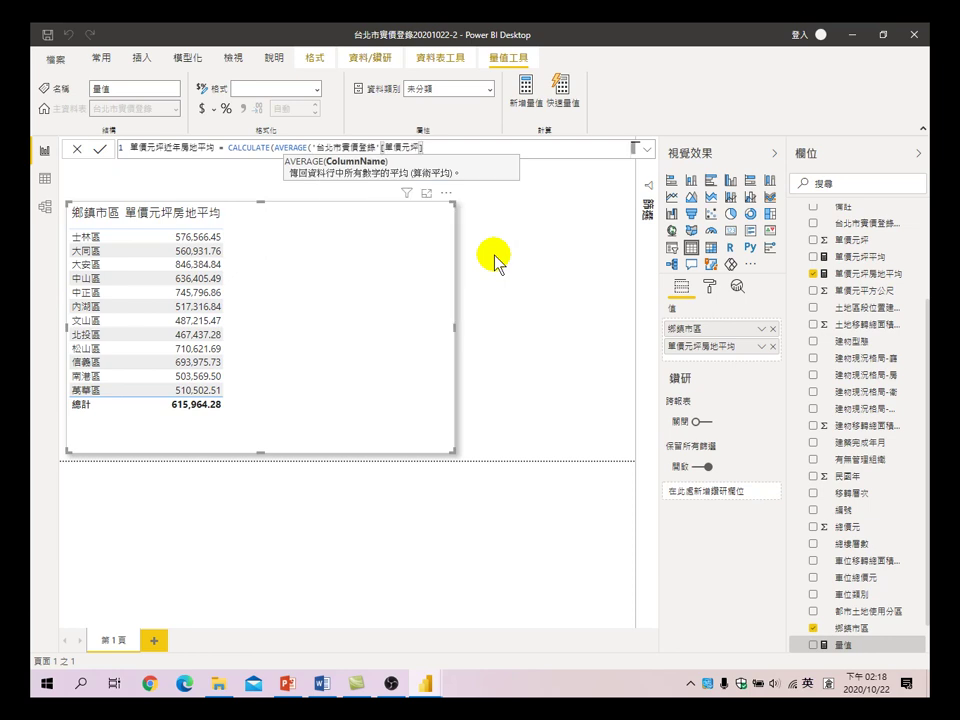
Close AVERAGE after [單價元坪] with ')' and add a comma for the filter
type(")")
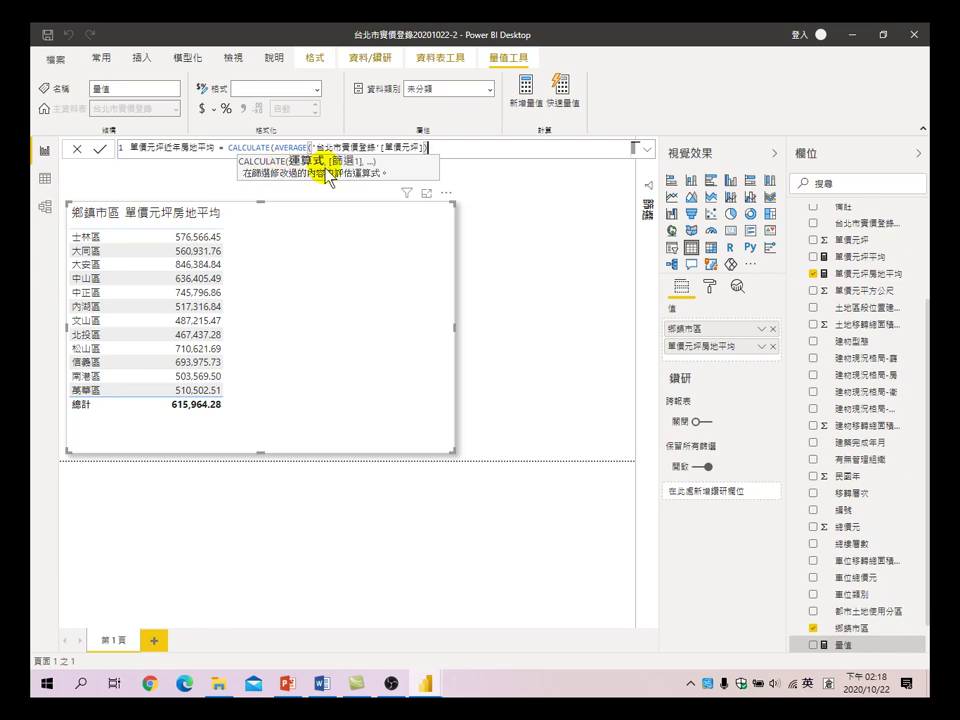
type(",")
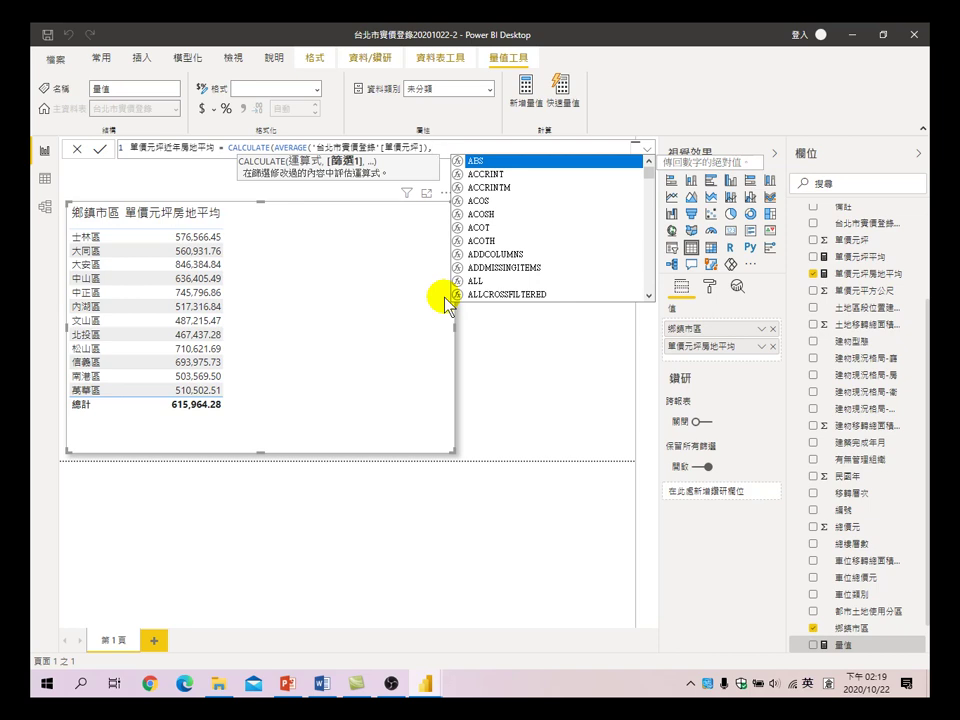
Insert '台北市實價登錄'[交易標的] as the first filter column, followed by '='
type("'")
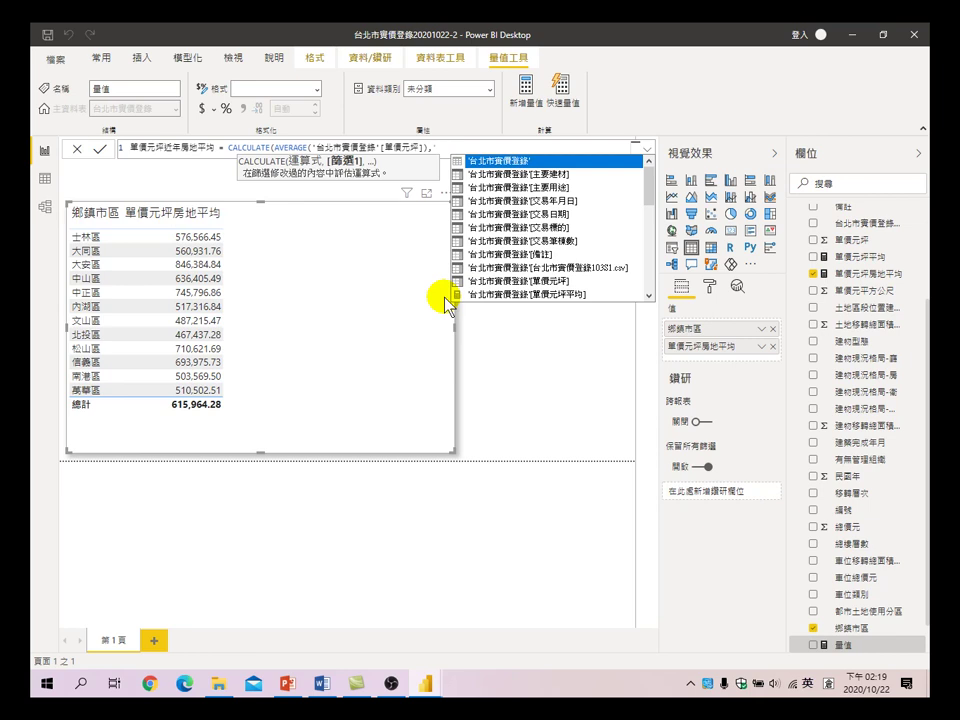
key("Down")
key("Down")
key("Down")
key("Down")
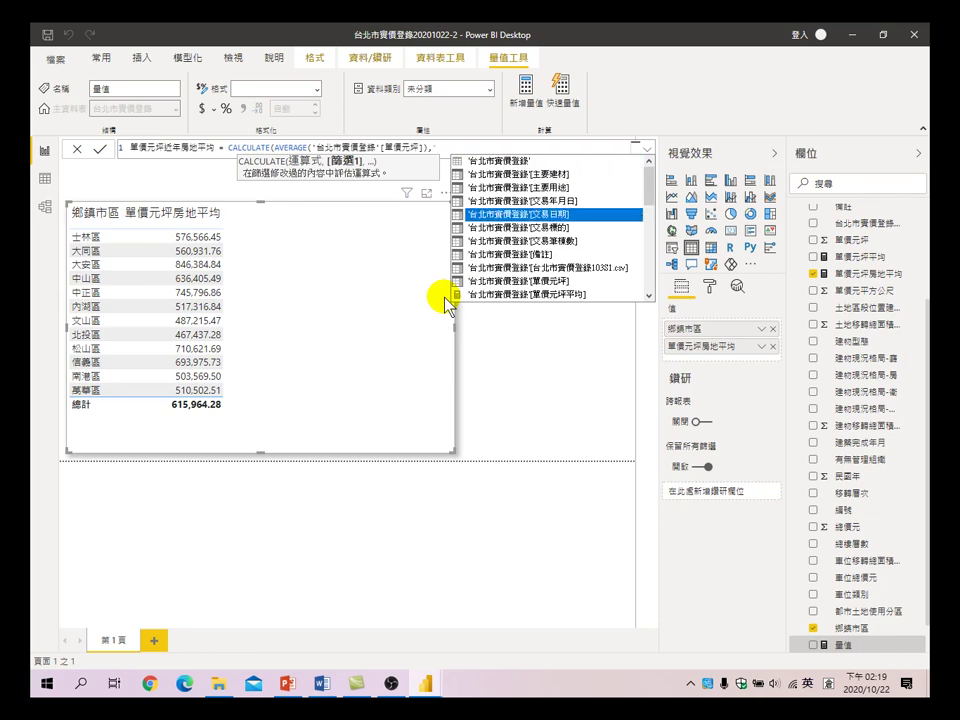
key("Down")
key("Tab")
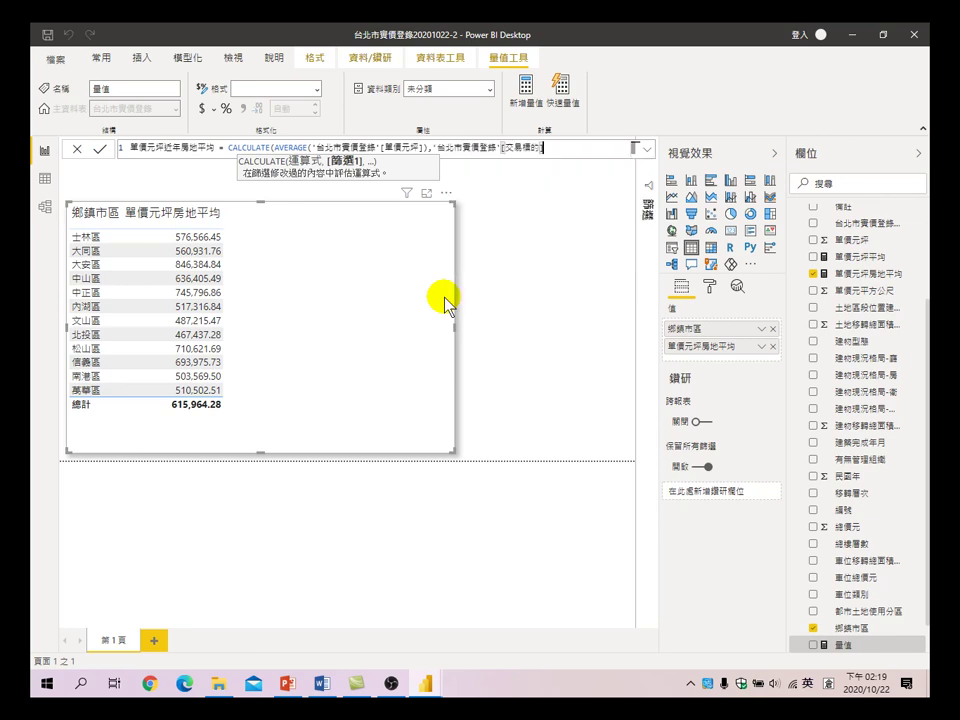
type("=")
Enter the value "房地(土地+建物)" with the Chinese IME, then add a comma
type("\"")
type("hs")
key("BackSpace")
key("BackSpace")
key("shift")
type("房")
type("地")
type("(土土心")
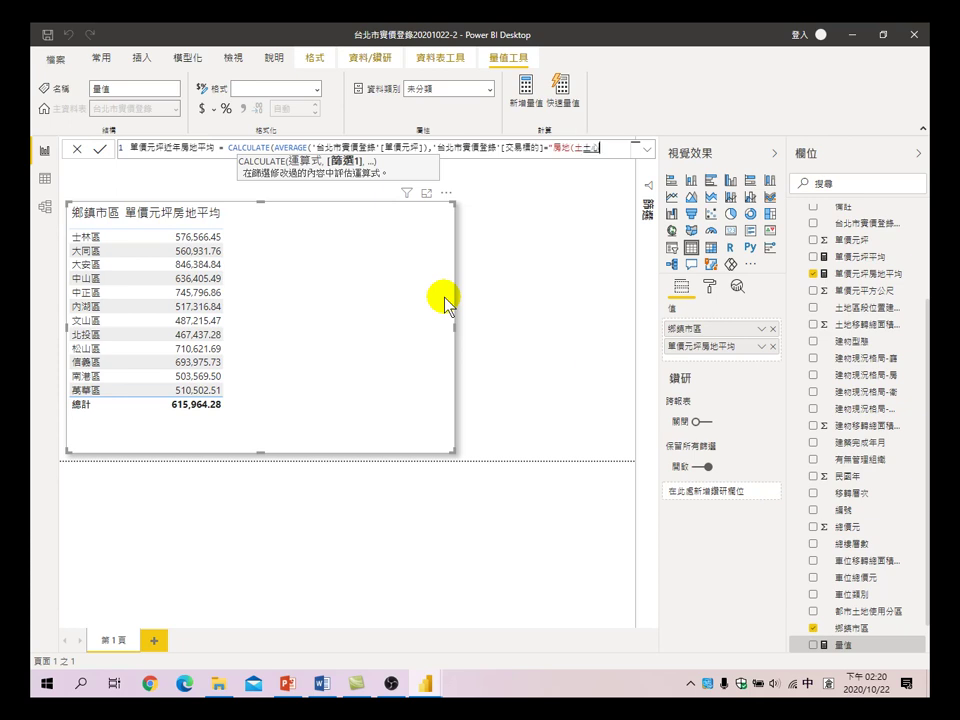
key("Down")
key("Return")
type("+")
type("建物")
key("BackSpace")
type(")\"")
type(",N")
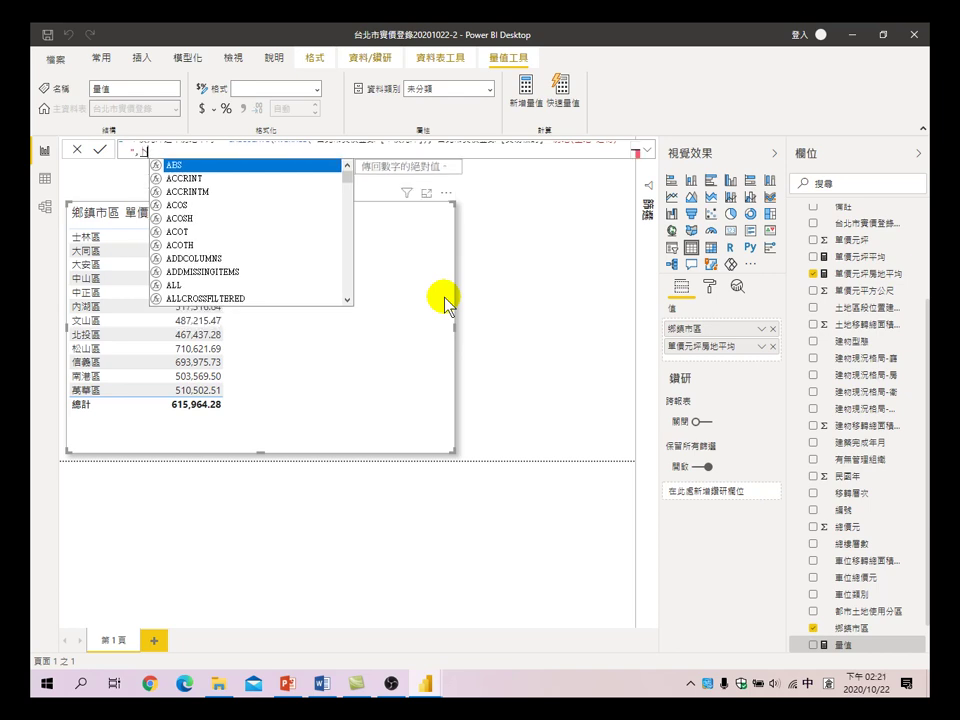
Add the filter YEAR('台北市實價登錄'[交易日期])>2018 and close CALCULATE's parentheses
type("YEAR")
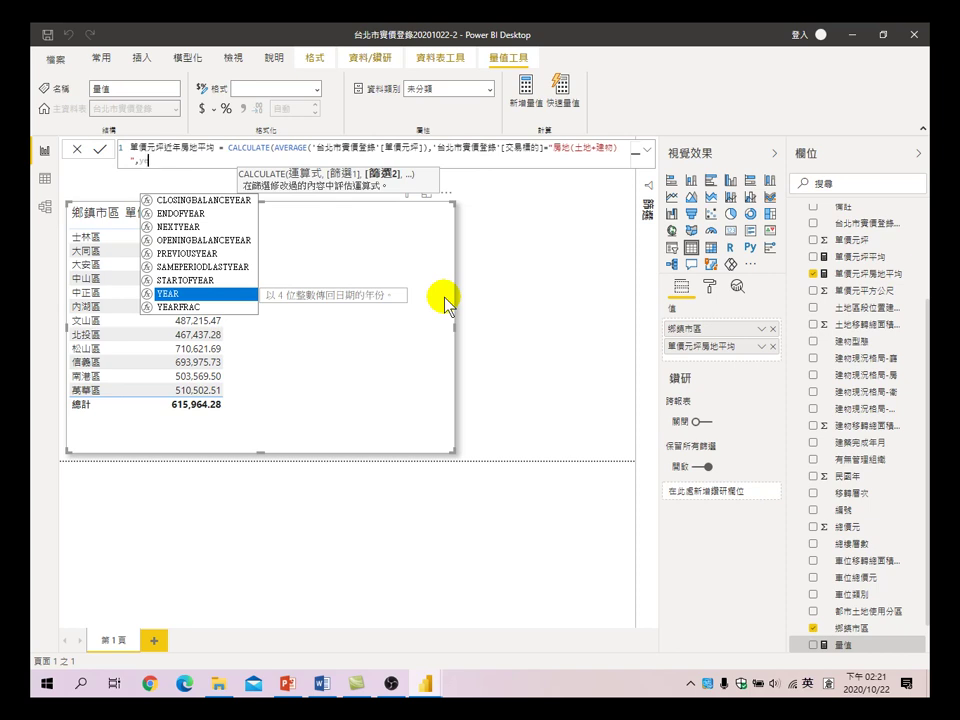
type("e")
key("Tab")
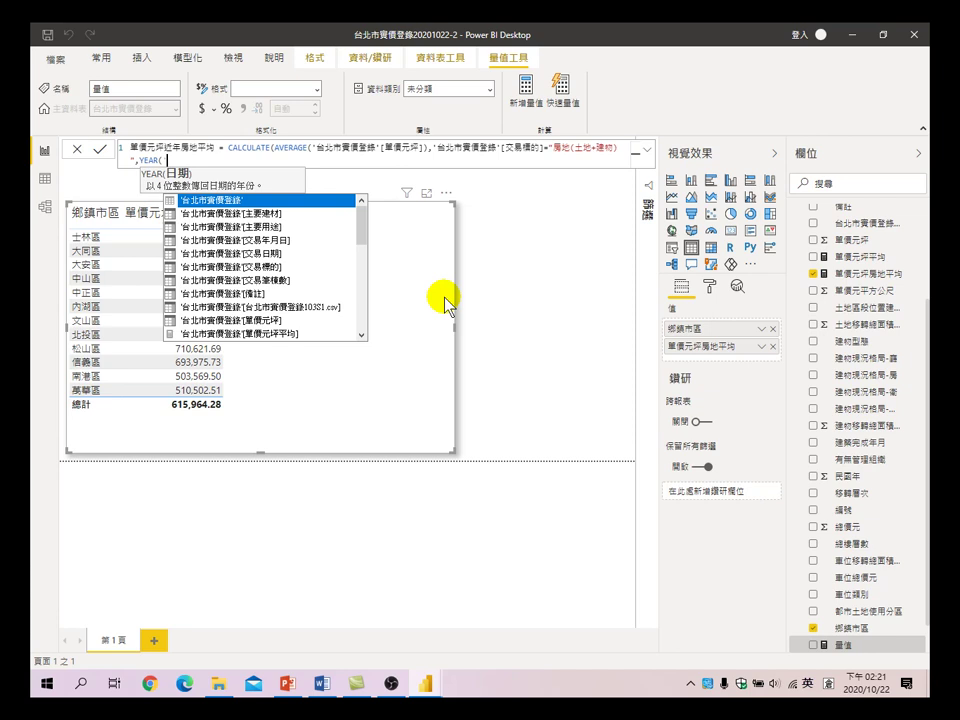
key("Down")
key("Down")
key("Down")
key("Down")
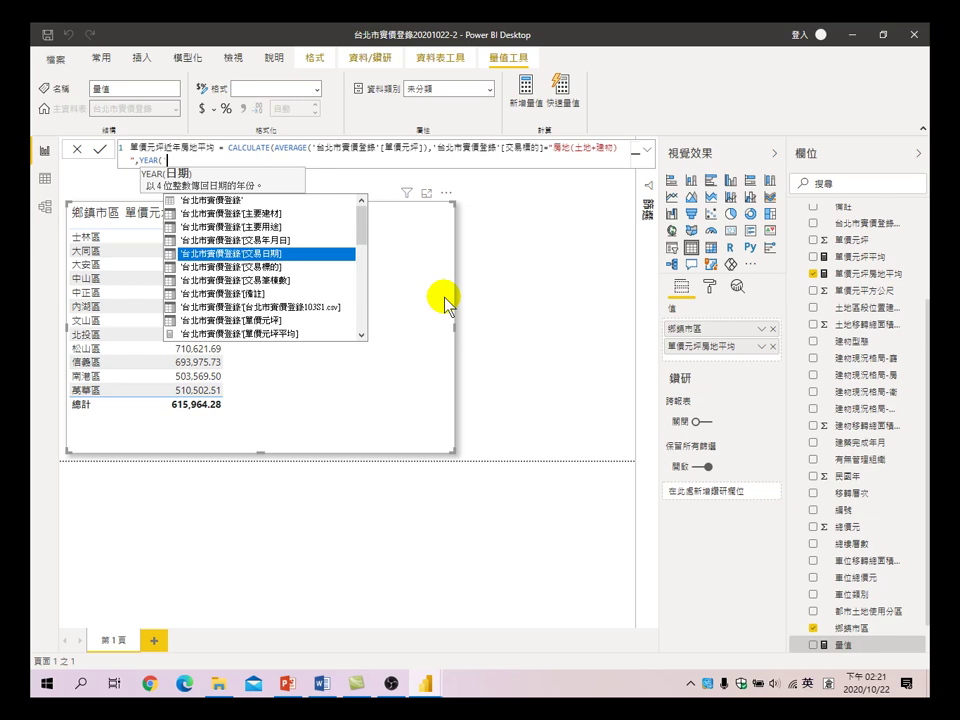
key("Tab")
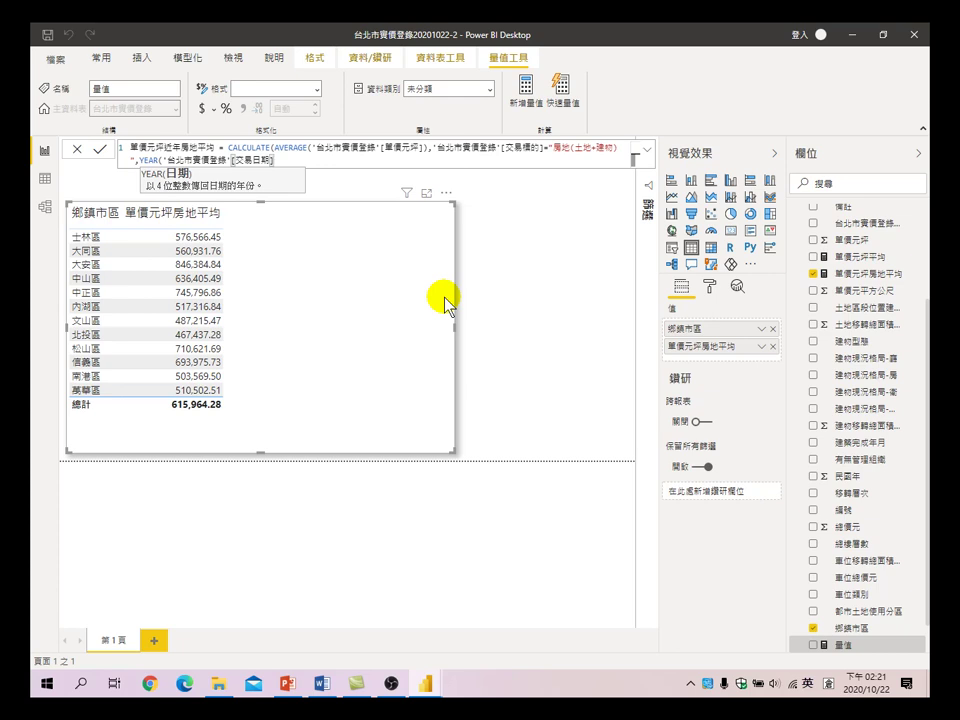
type(")")
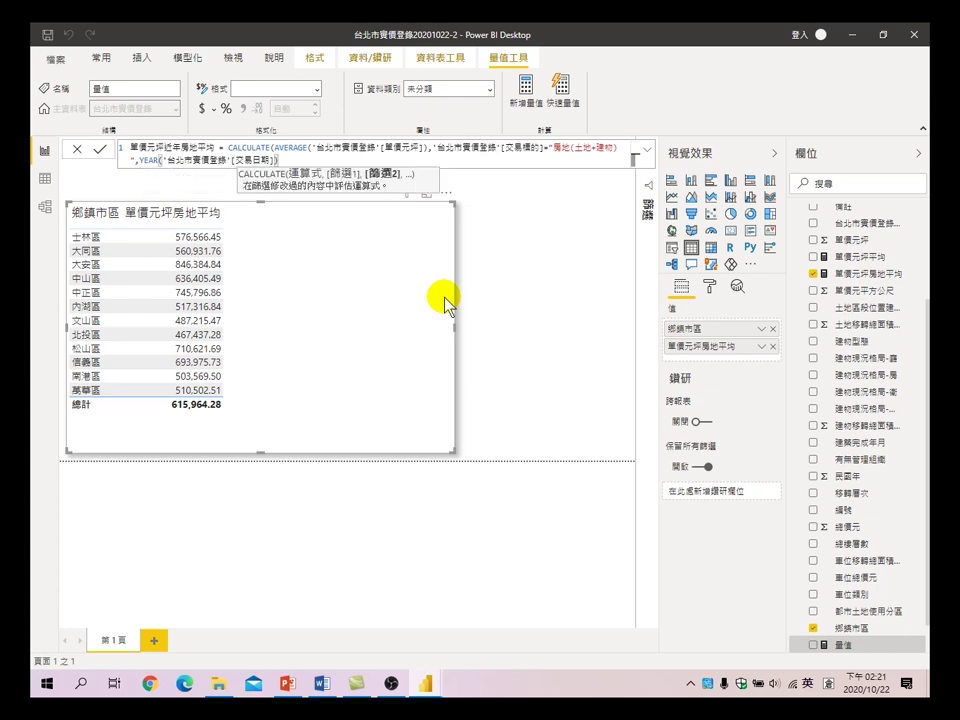
type(")>2018")
type(")")
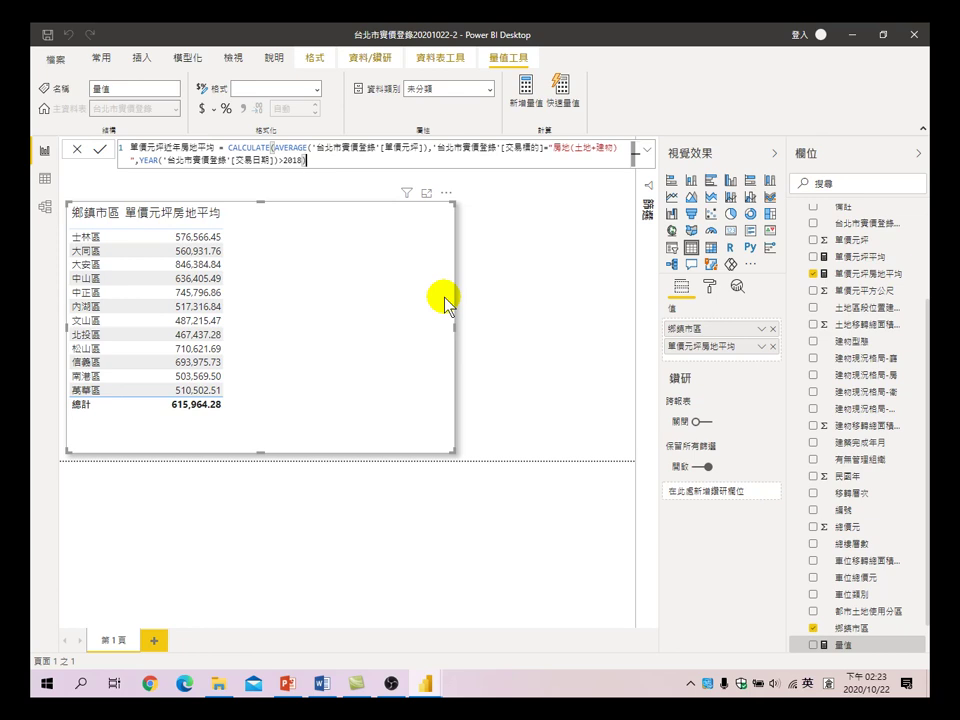
Commit the measure and add 單價元坪近年房地平均 to the district table, widening the Fields pane
key("Return")
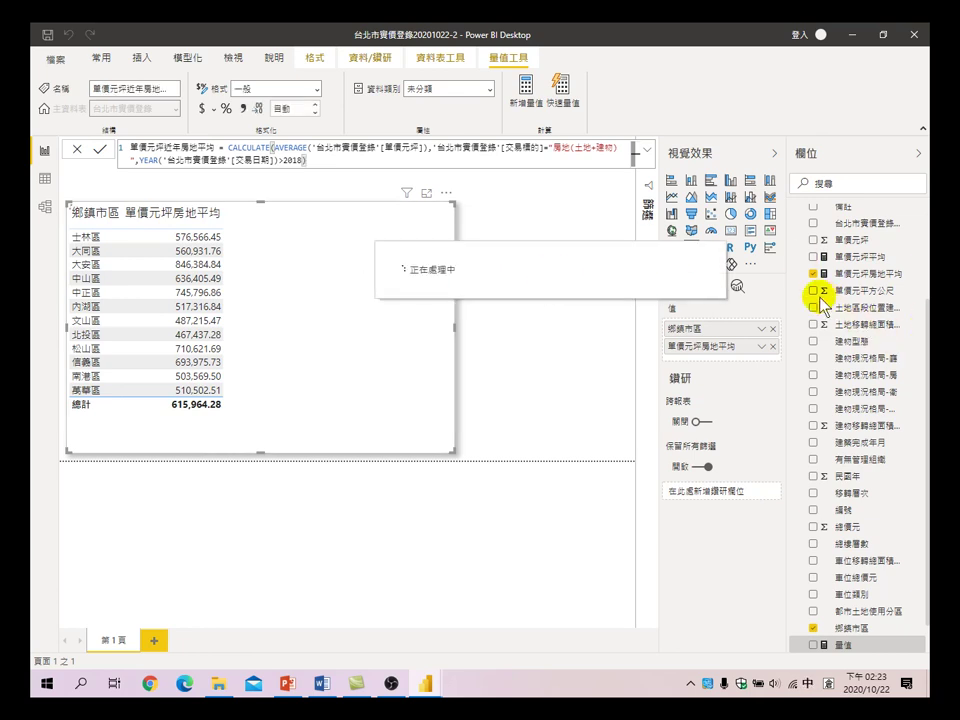
key("shift")
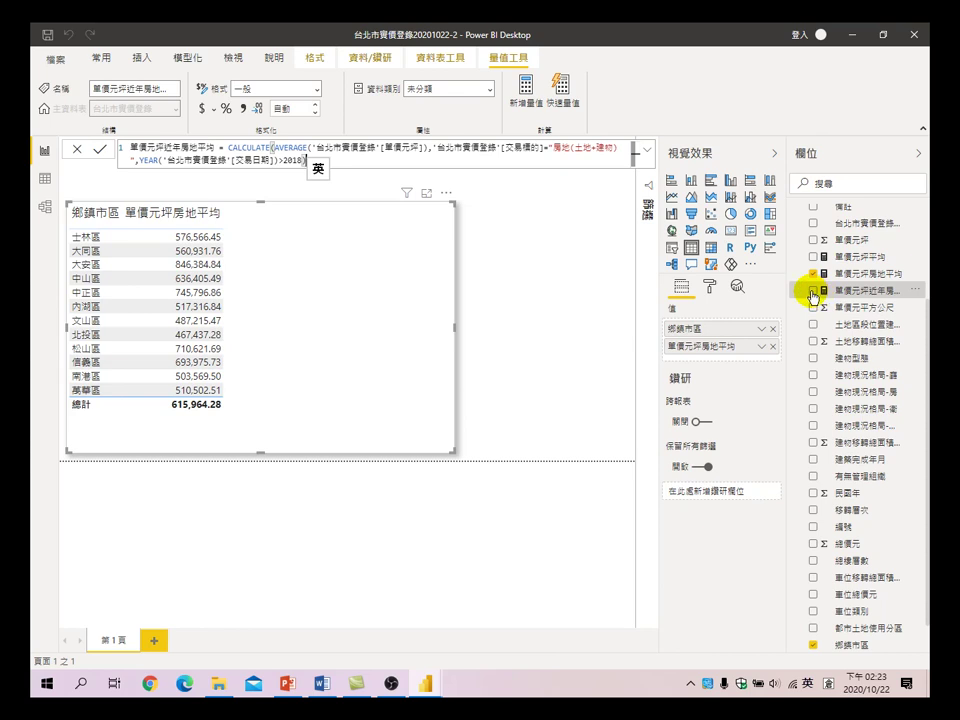
left_click(813, 290)
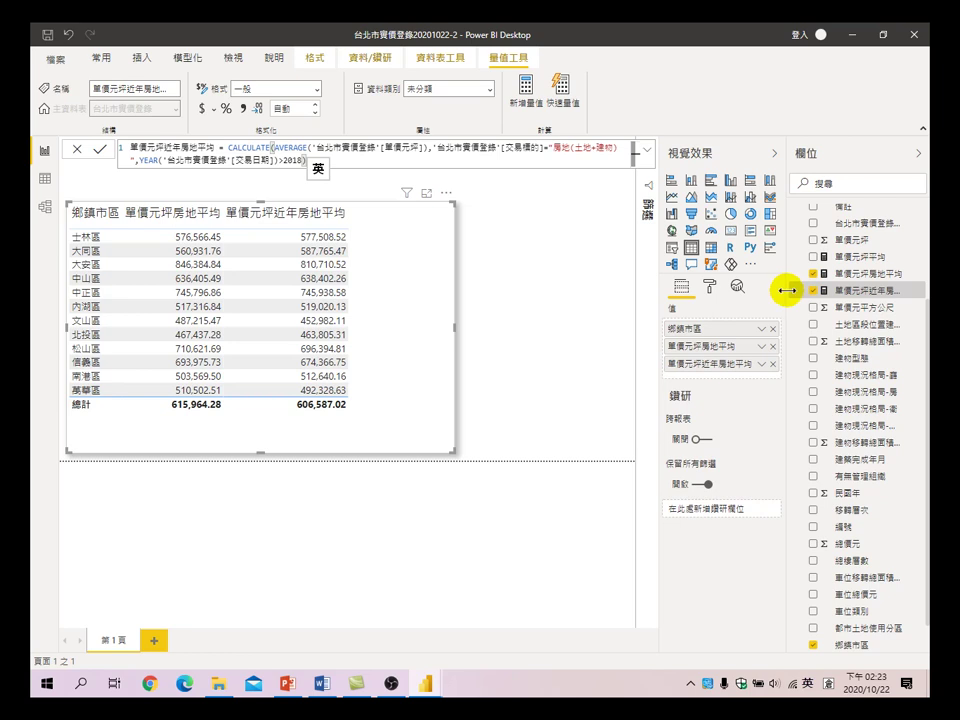
left_click_drag(786, 317, 768, 303)
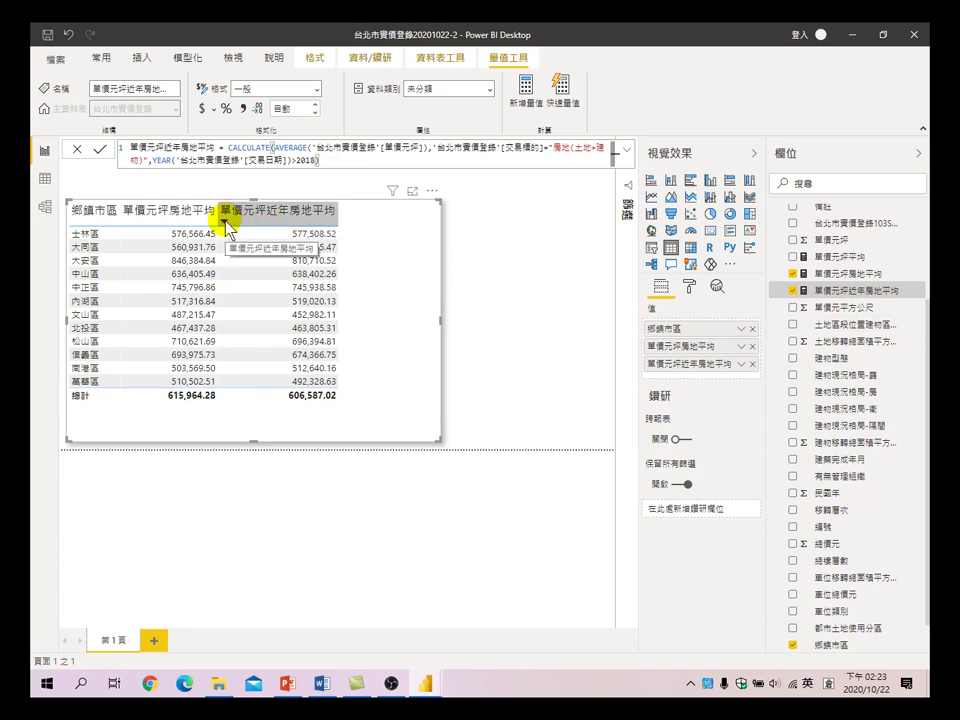
Sort the district table descending by 單價元坪房地平均, putting 大安區 at the top
left_click(128, 222)
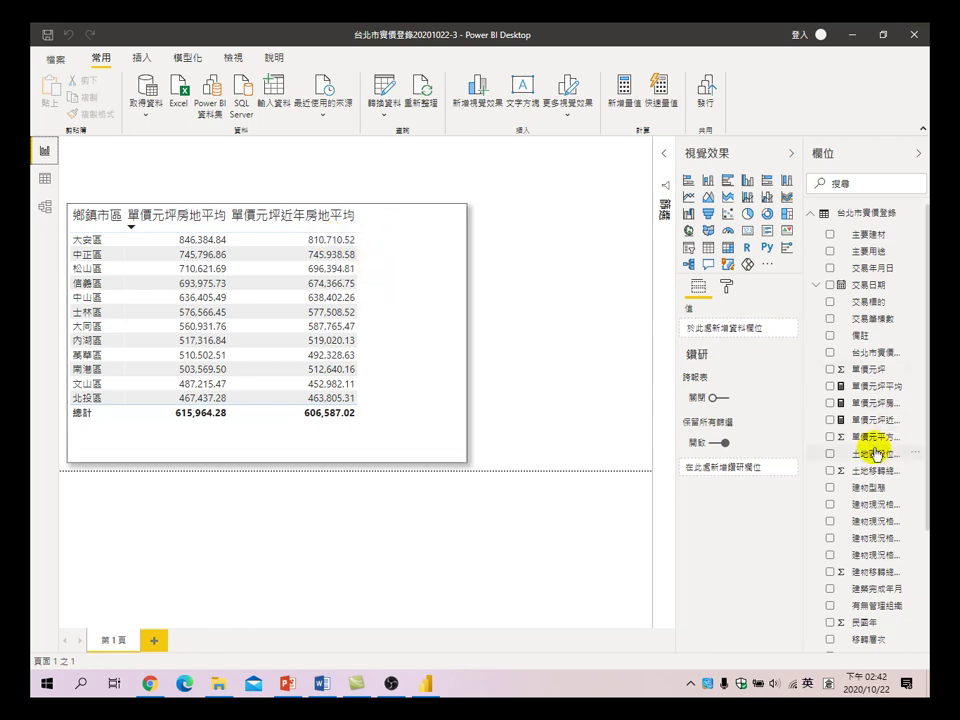
Create a new measure and give it the name 單價元坪成長率
left_click(869, 424)
right_click(869, 424)
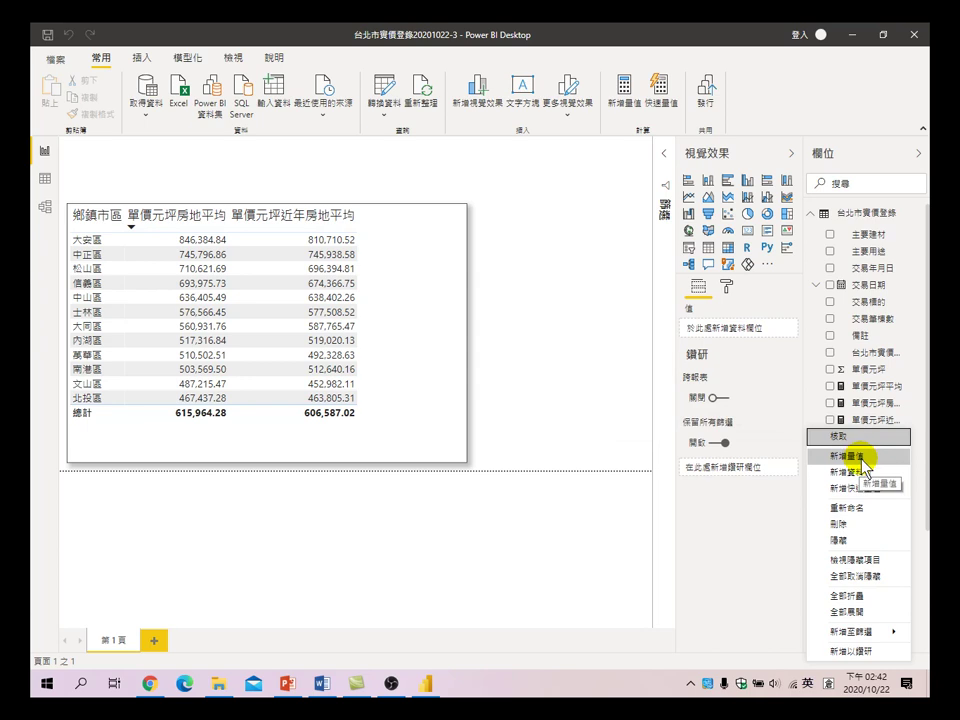
left_click(864, 462)
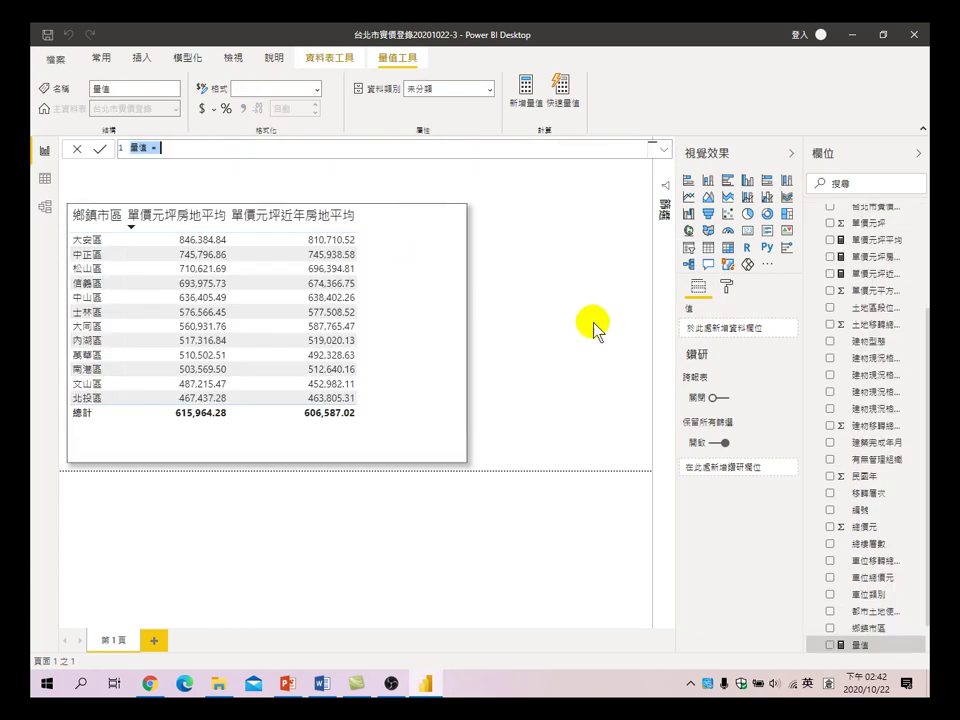
left_click(176, 145)
key("BackSpace")
key("BackSpace")
type("m")
key("BackSpace")
key("shift")
type("平均")
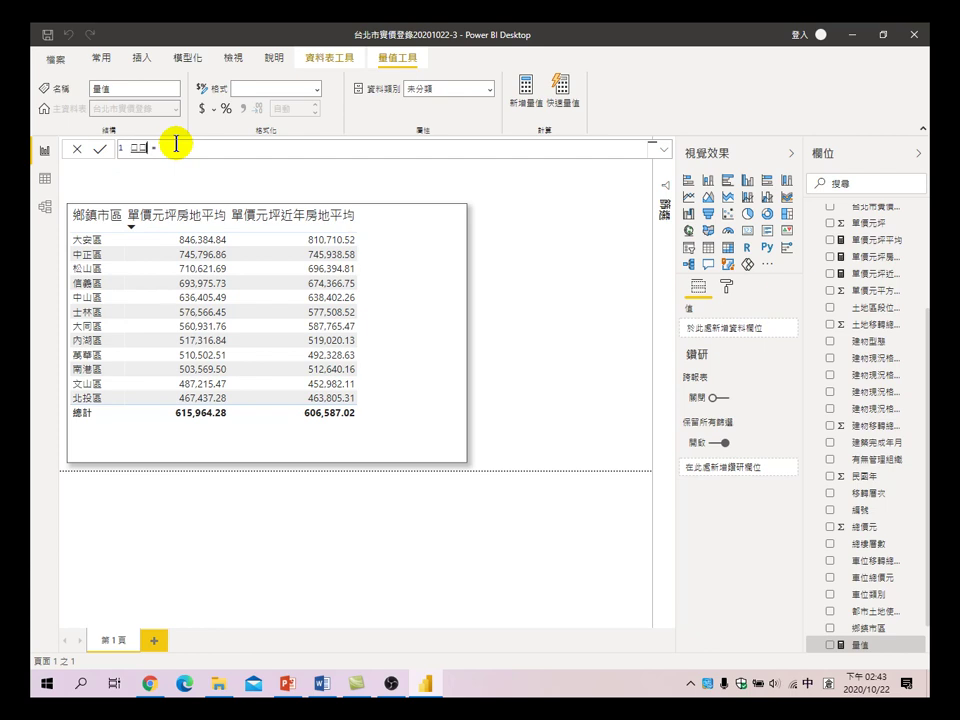
type("單價")
type("元")
type("坪")
type("最")
type("高")
key("shift")
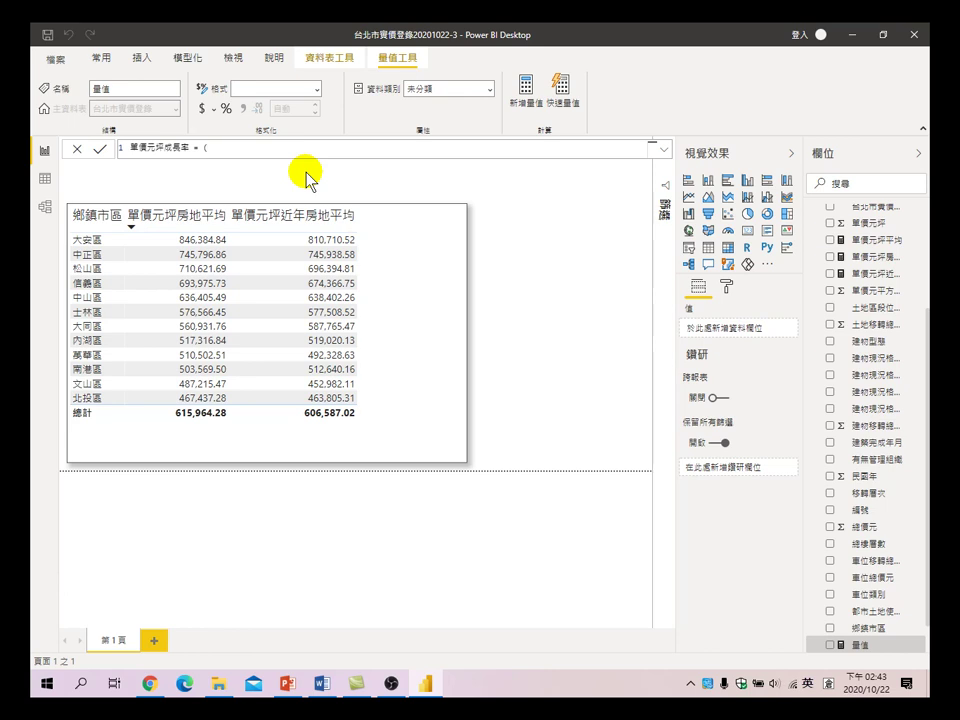
Enter ('台北市實價登錄'[單價元坪近年房地平均] - '台北市實價登錄'[單價元坪房地平均]) / in the formula
type("'")
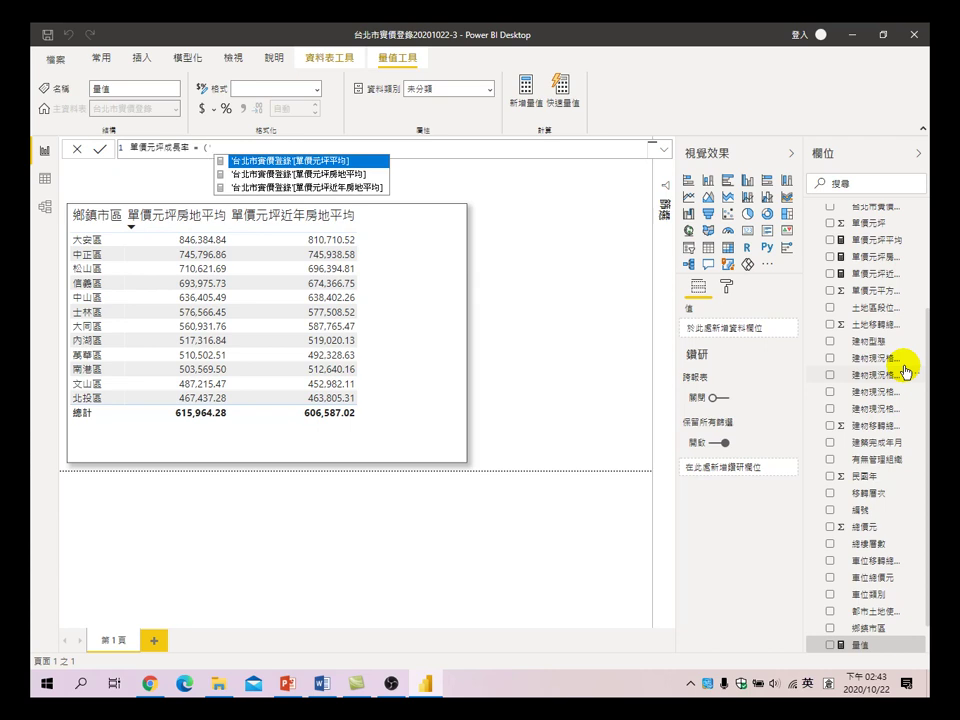
key("Down")
key("Down")
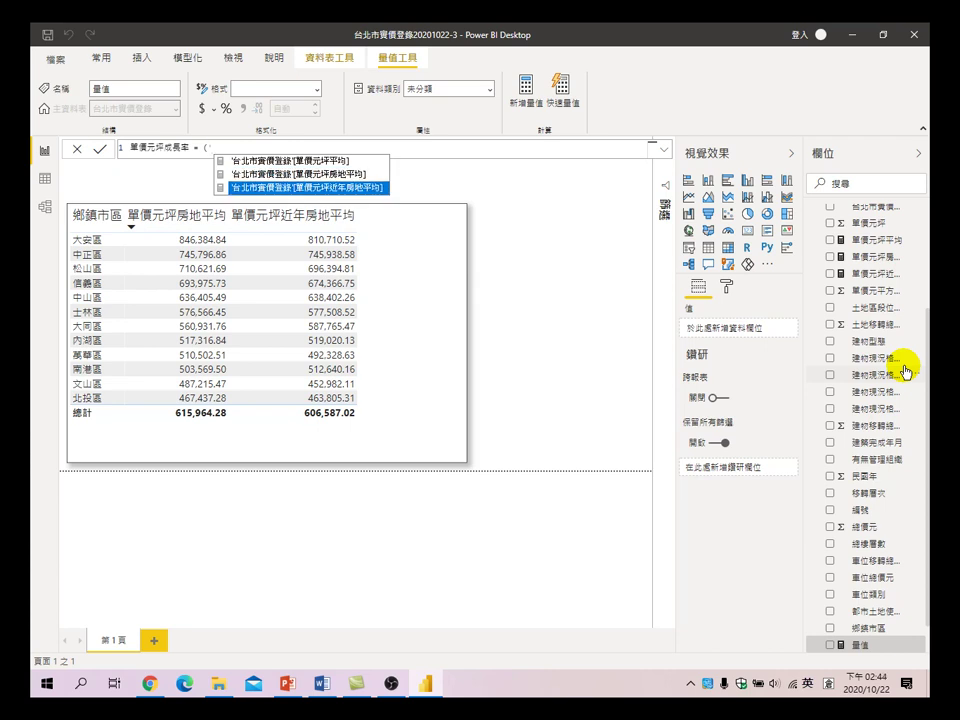
key("Tab")
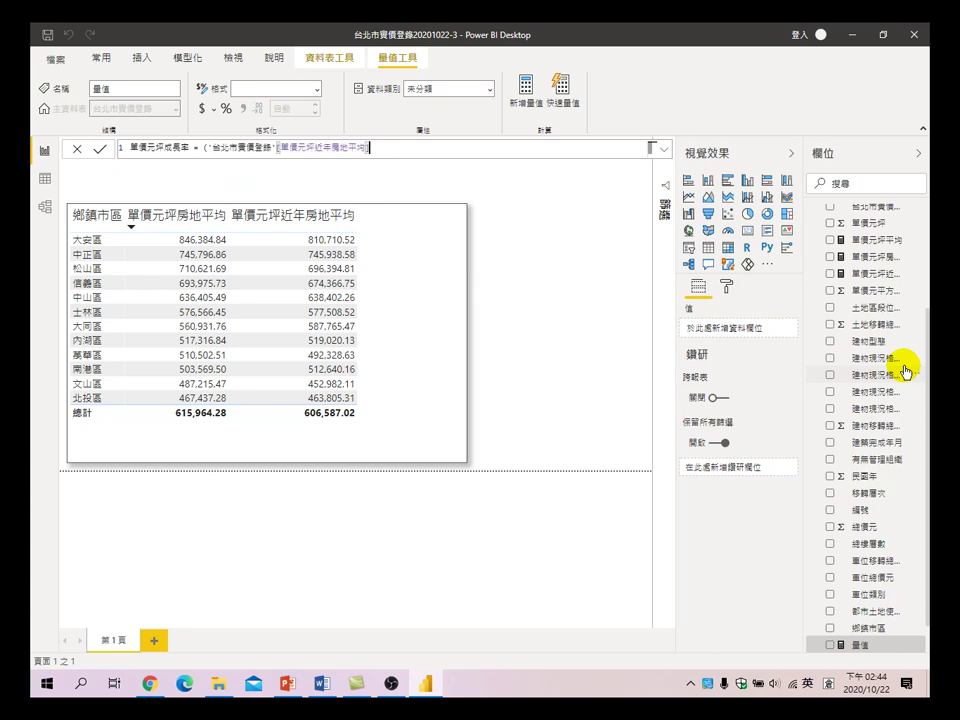
type(" -")
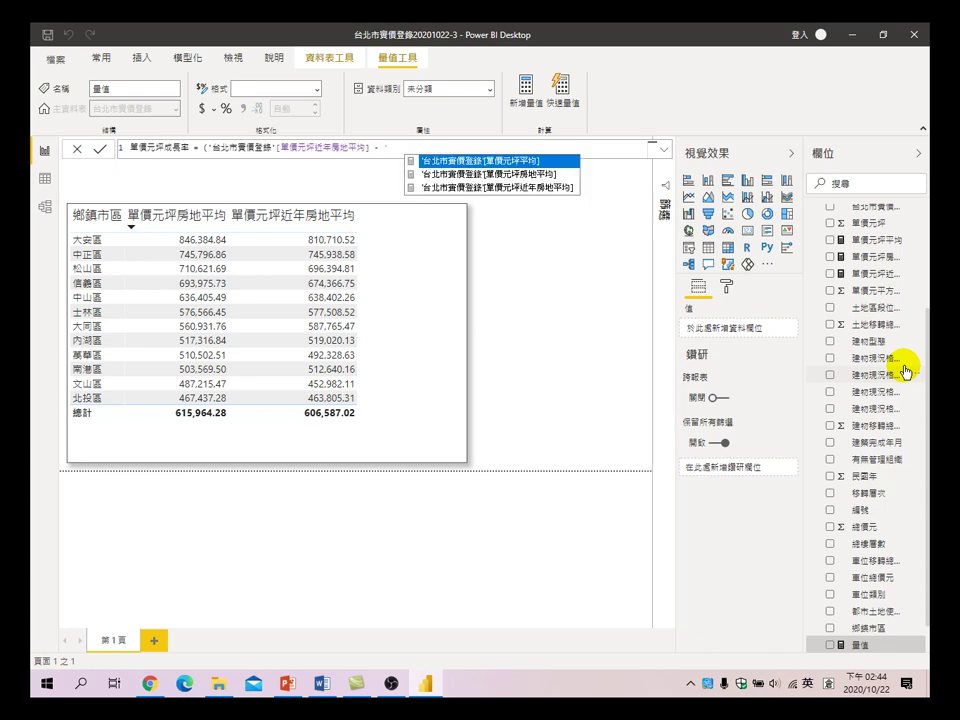
key("Down")
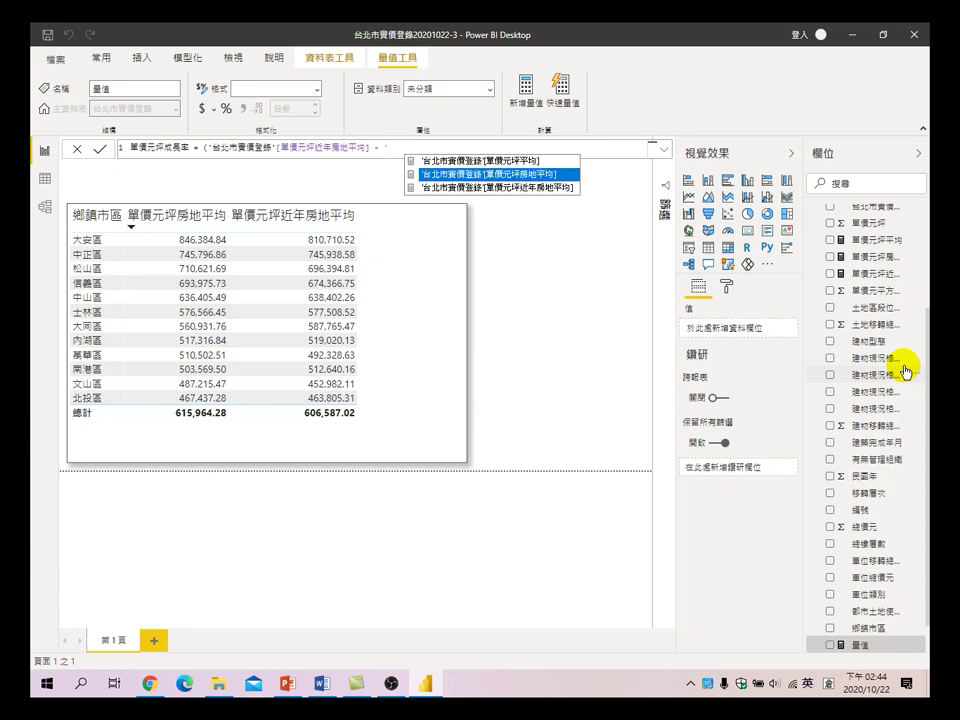
key("Tab")
type(")")
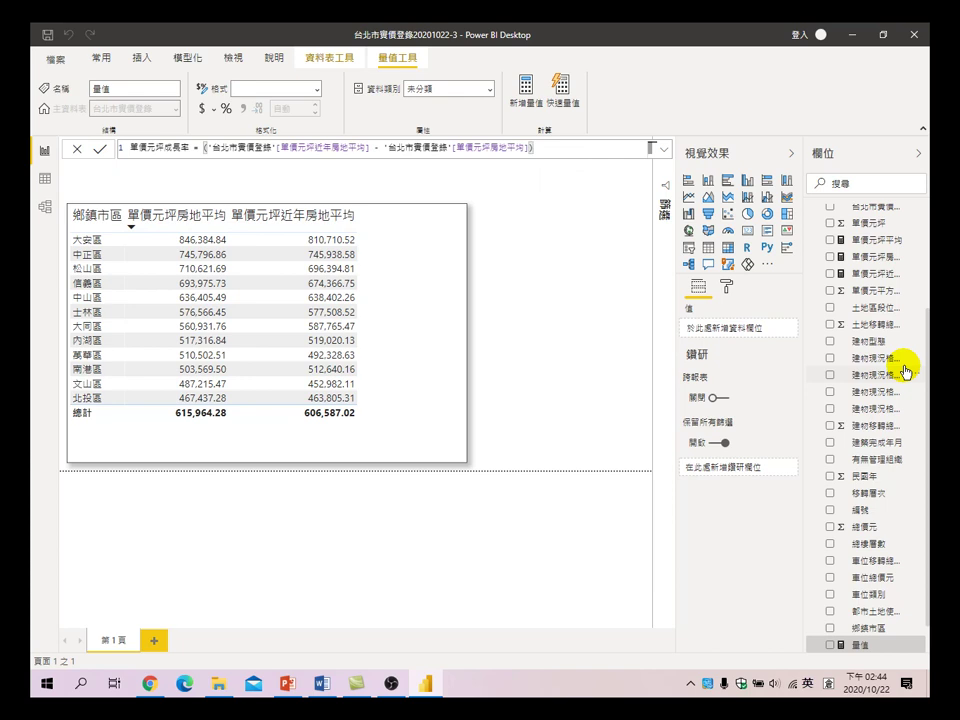
type(" /")
Insert '台北市實價登錄'[單價元坪房地平均] as the divisor
type("'")
key("Down")
key("Down")
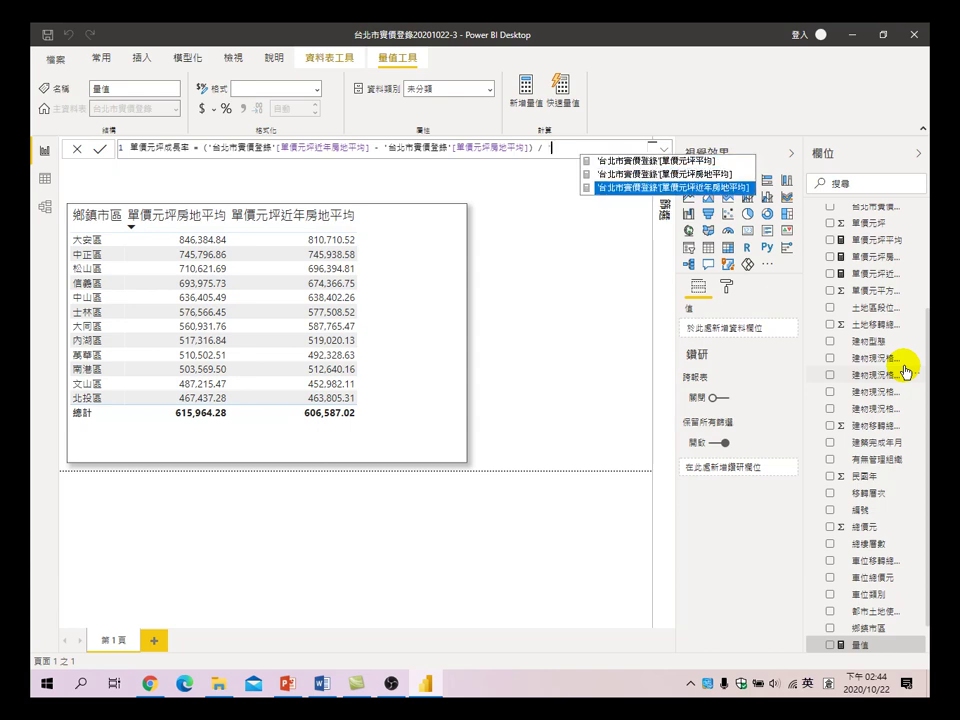
key("Up")
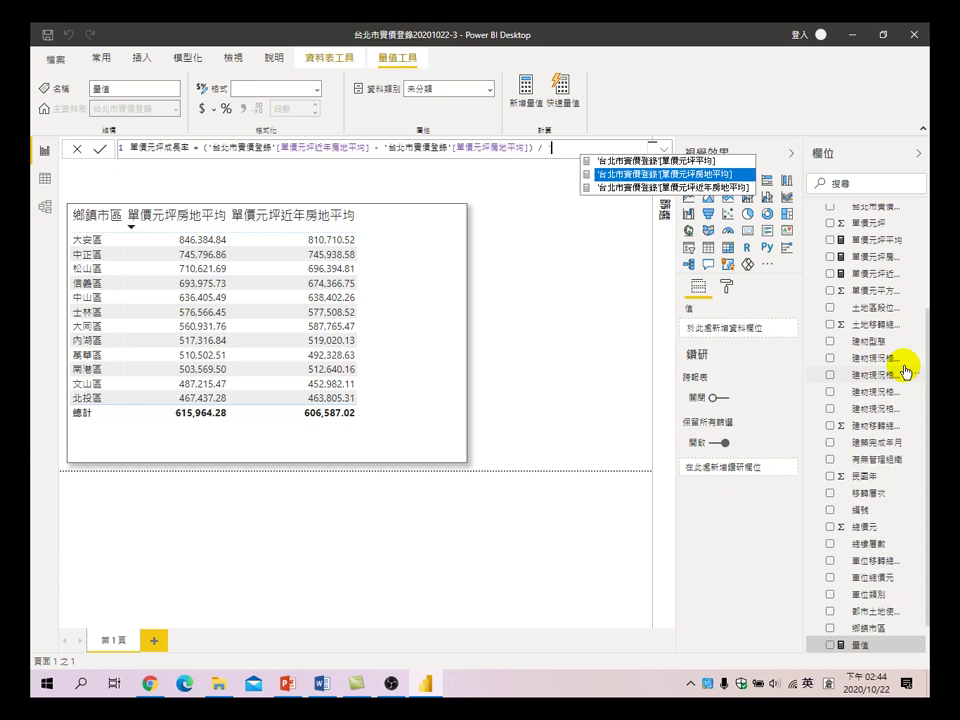
key("Tab")
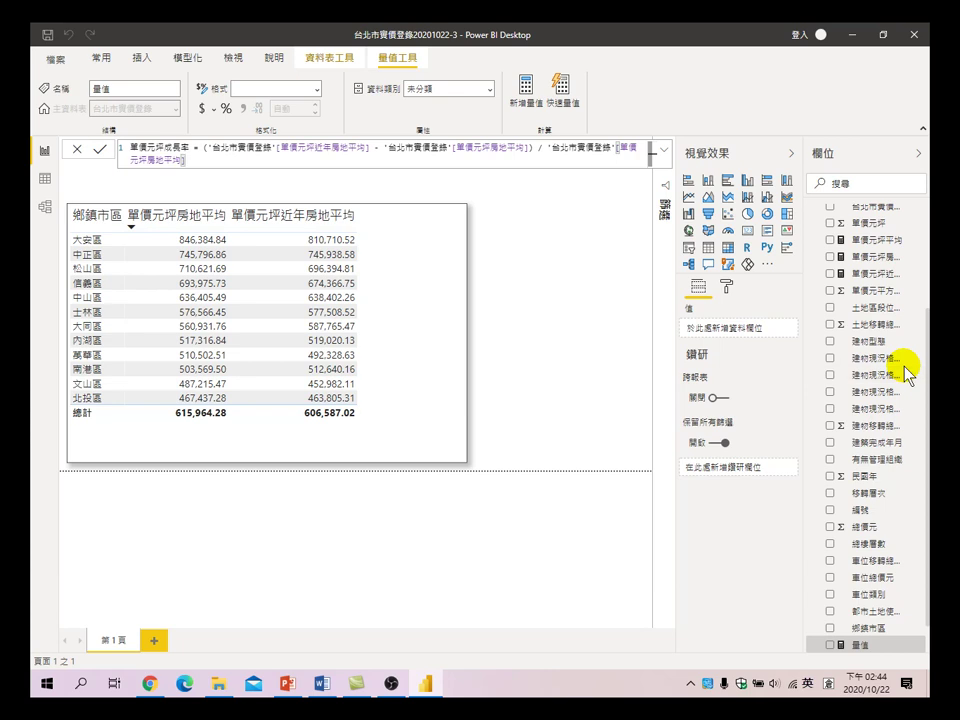
Commit the measure, undo the accidental chart, and add 單價元坪成長率 to the district table
key("Return")
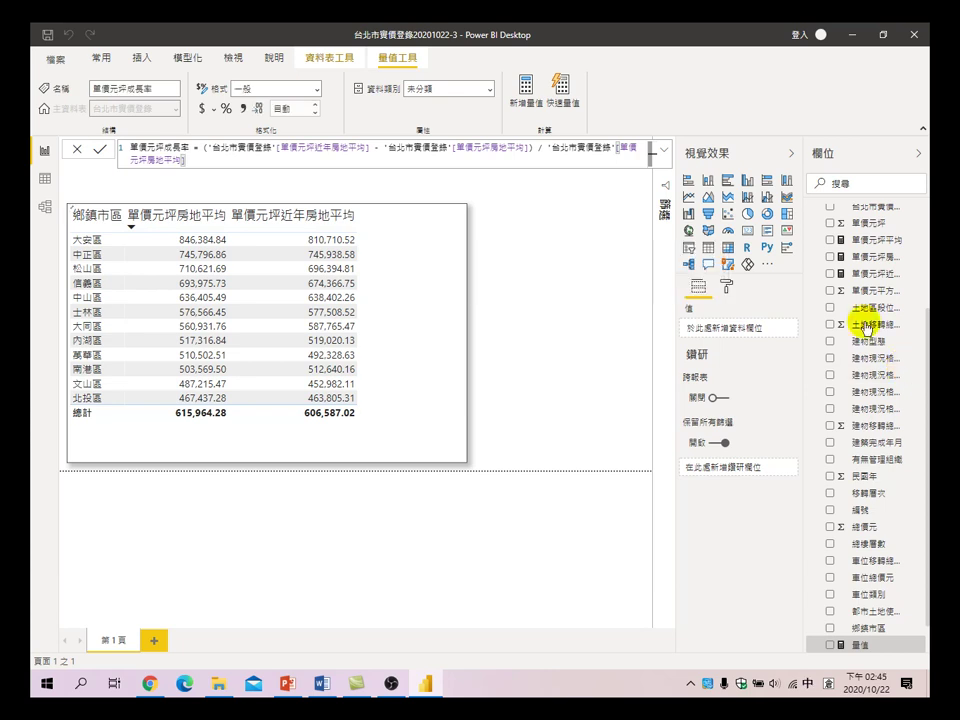
left_click(829, 257)
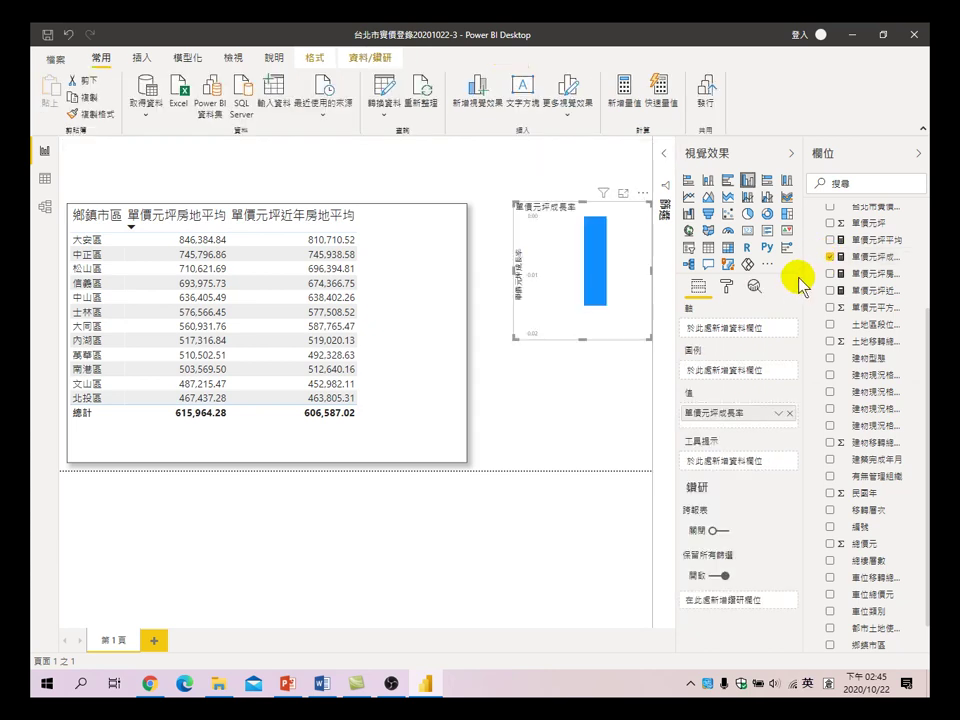
key("ctrl+z")
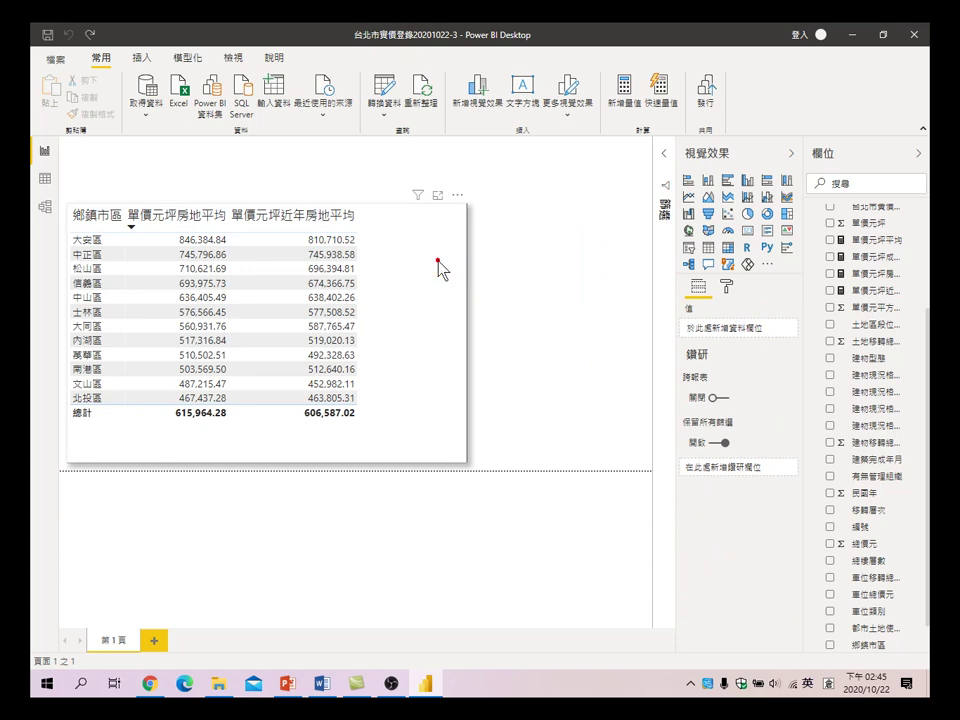
left_click(440, 268)
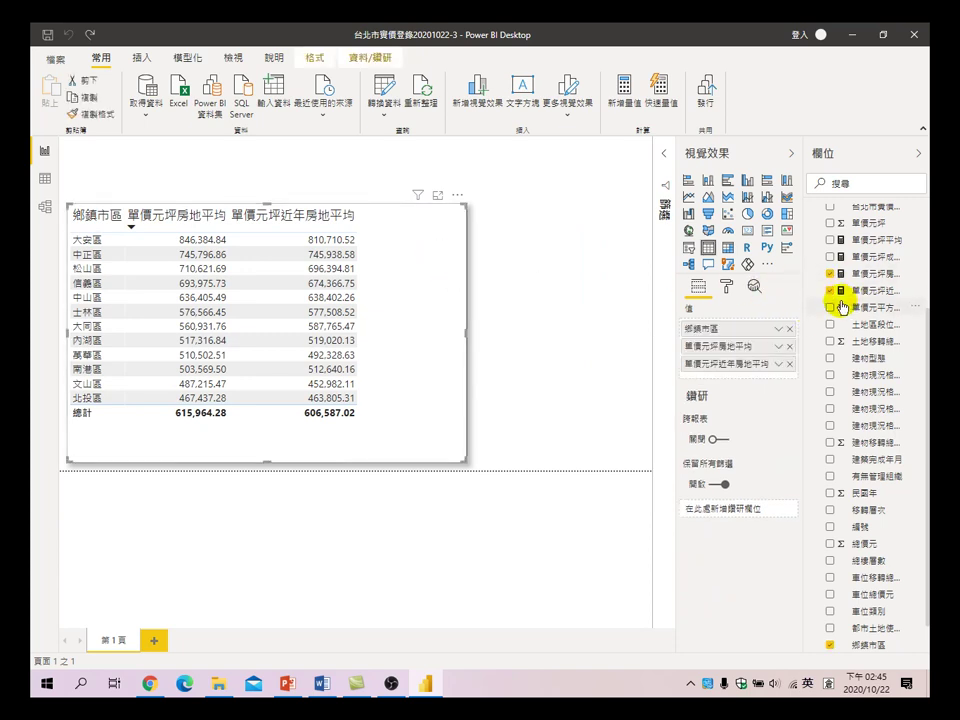
left_click(830, 257)
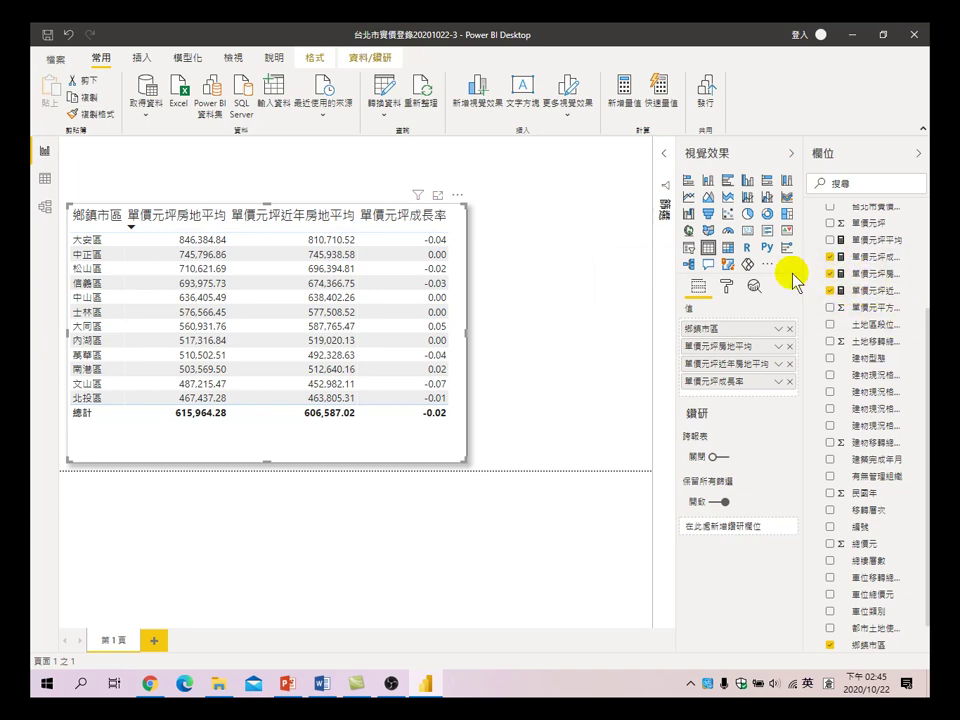
left_click_drag(805, 268, 768, 268)
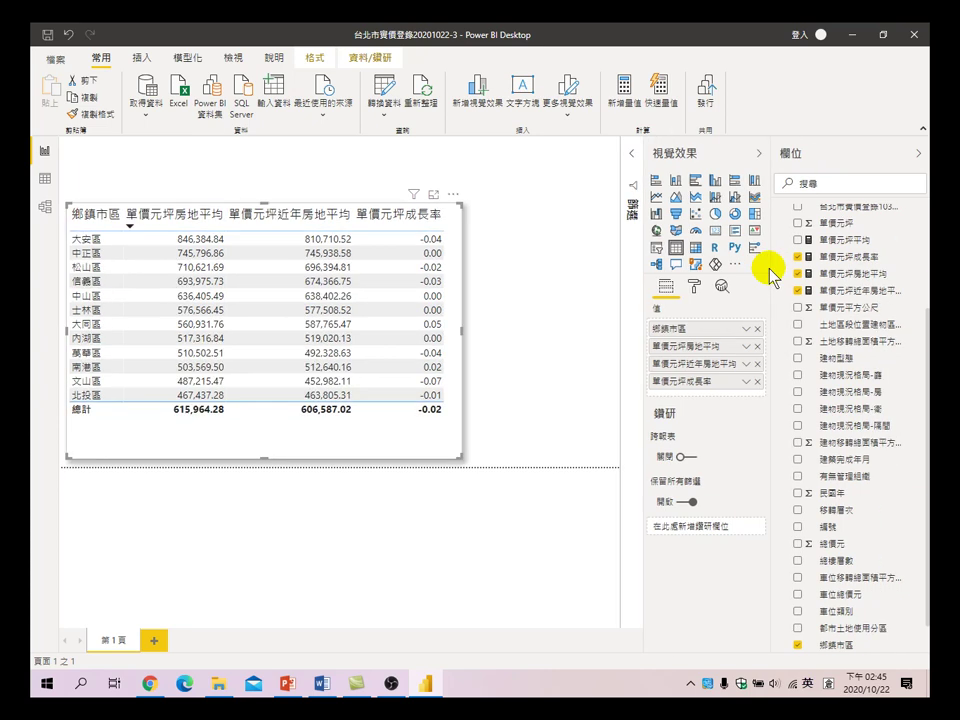
Format the 單價元坪成長率 measure as a percentage with one decimal place
left_click(855, 259)
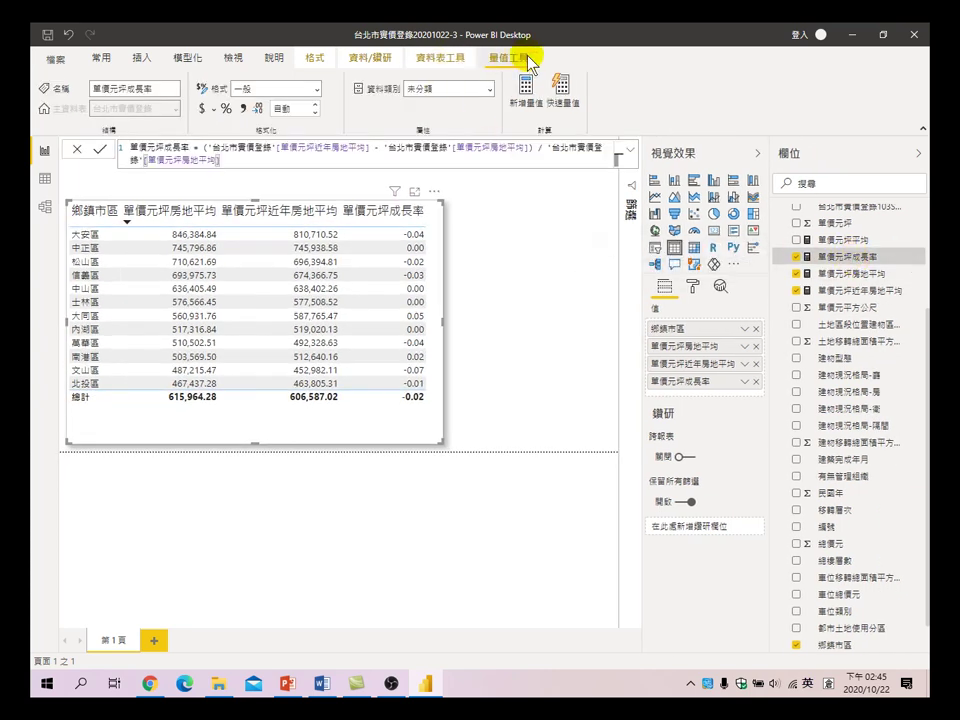
left_click(229, 112)
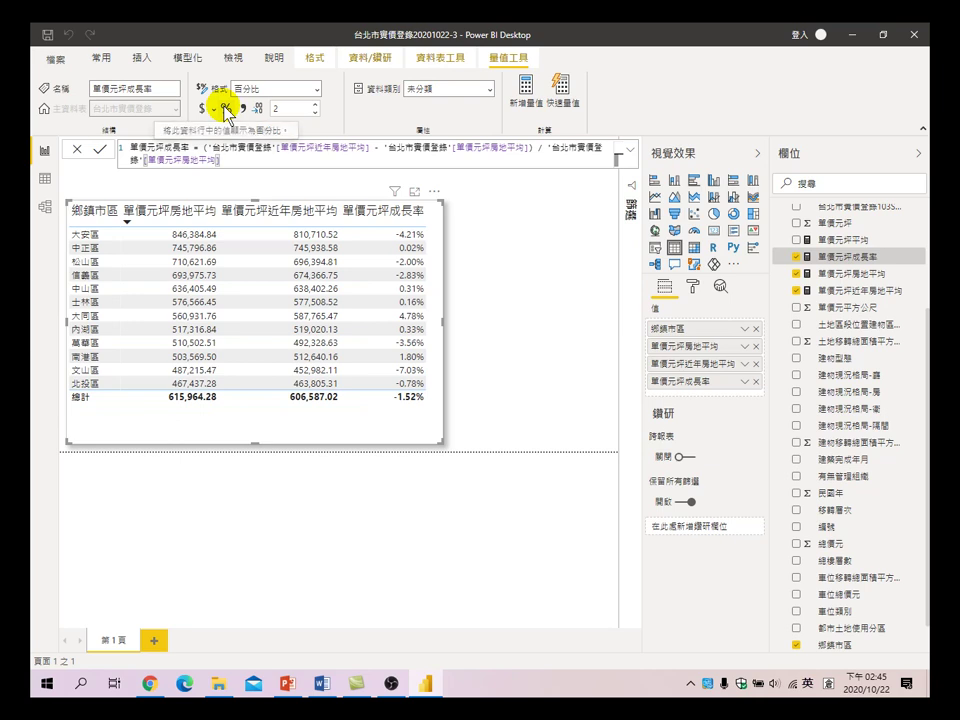
left_click(316, 112)
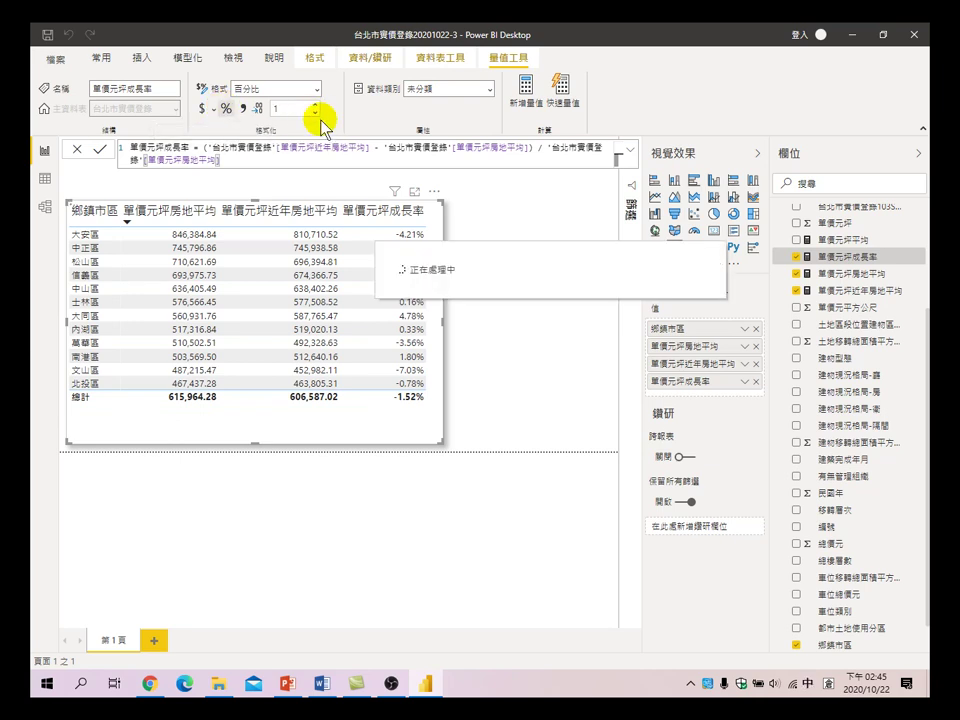
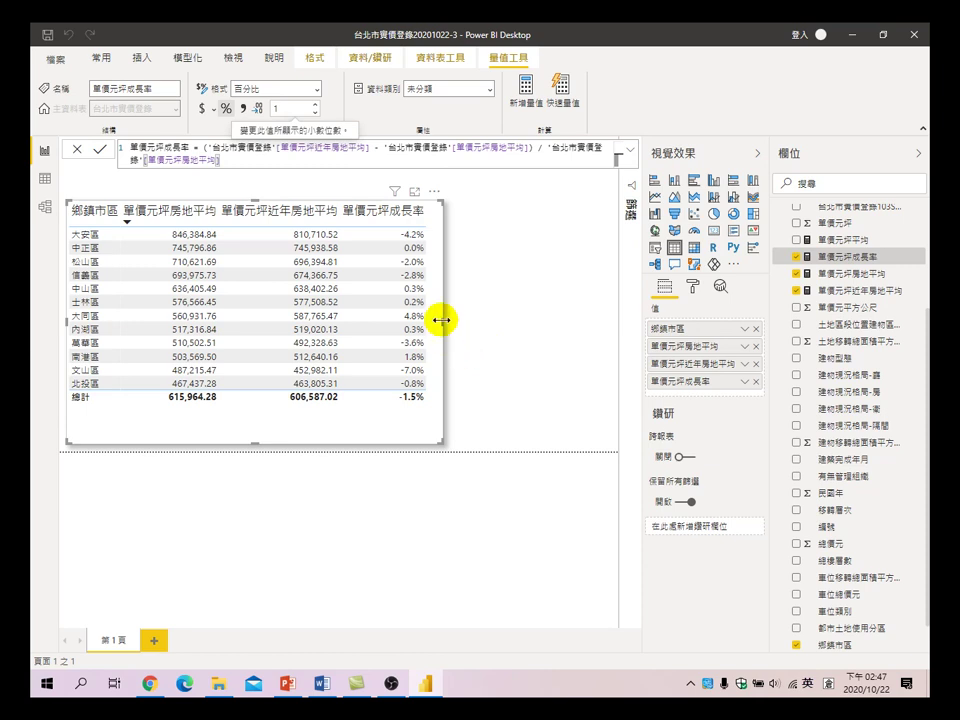
Widen the district price table visual so there is extra space right of its four columns
left_click_drag(441, 317, 527, 321)
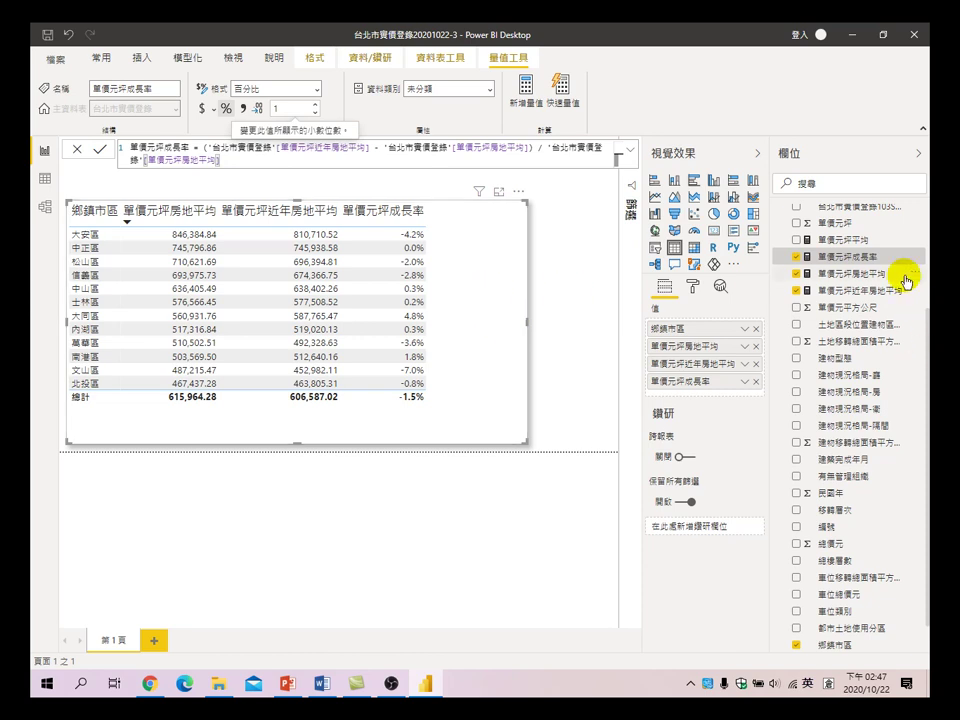
Start a new measure from the 單價元坪成長率 field, replacing the default name 量值 with 單價元坪分類
right_click(843, 262)
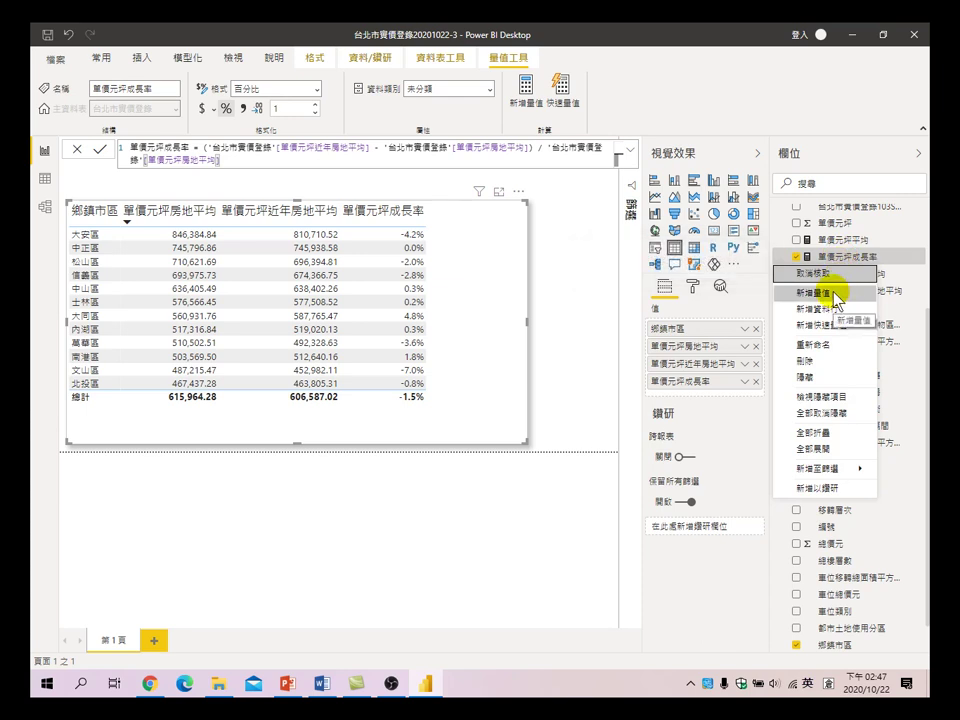
key("Escape")
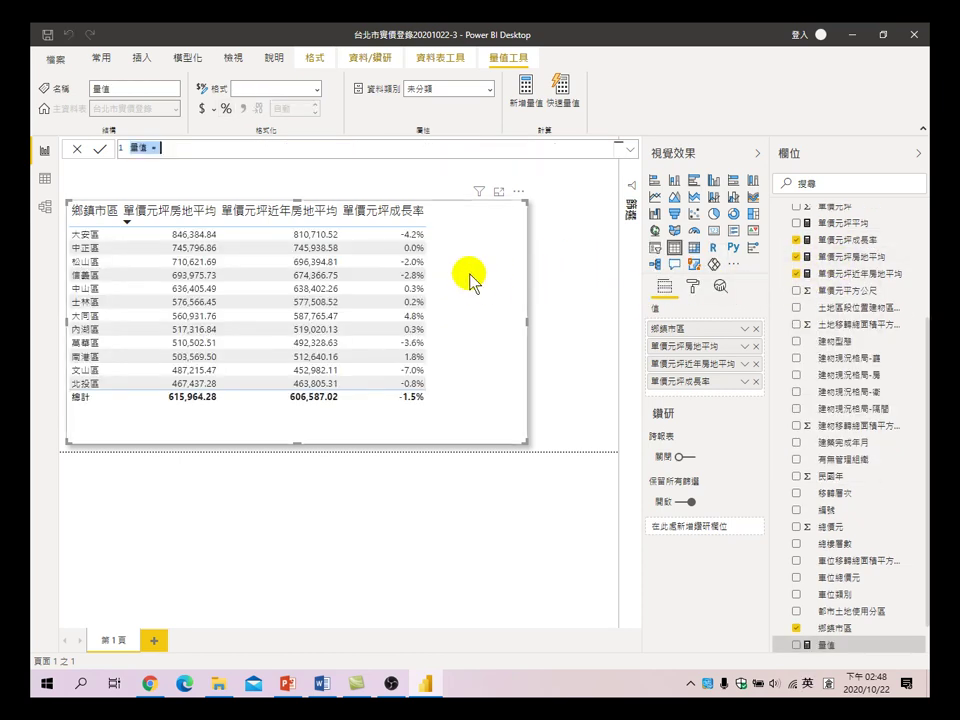
left_click(176, 148)
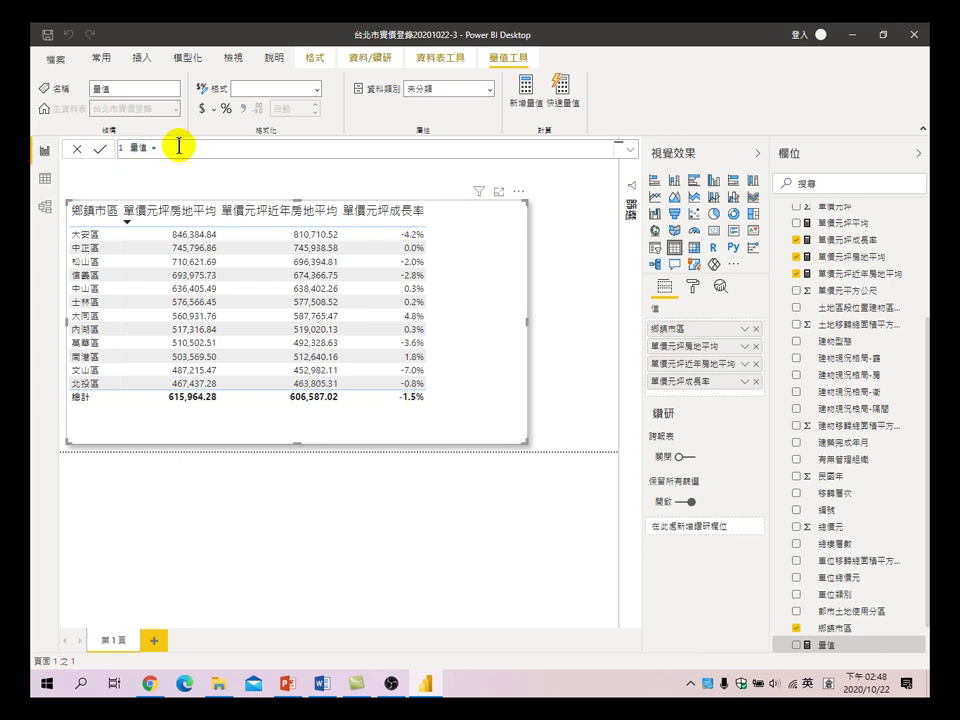
key("BackSpace")
key("BackSpace")
type("ㄏ")
type("ㄨ")
type("單價")
type("元坪")
key("Return")
key("shift")
left_click(231, 146)
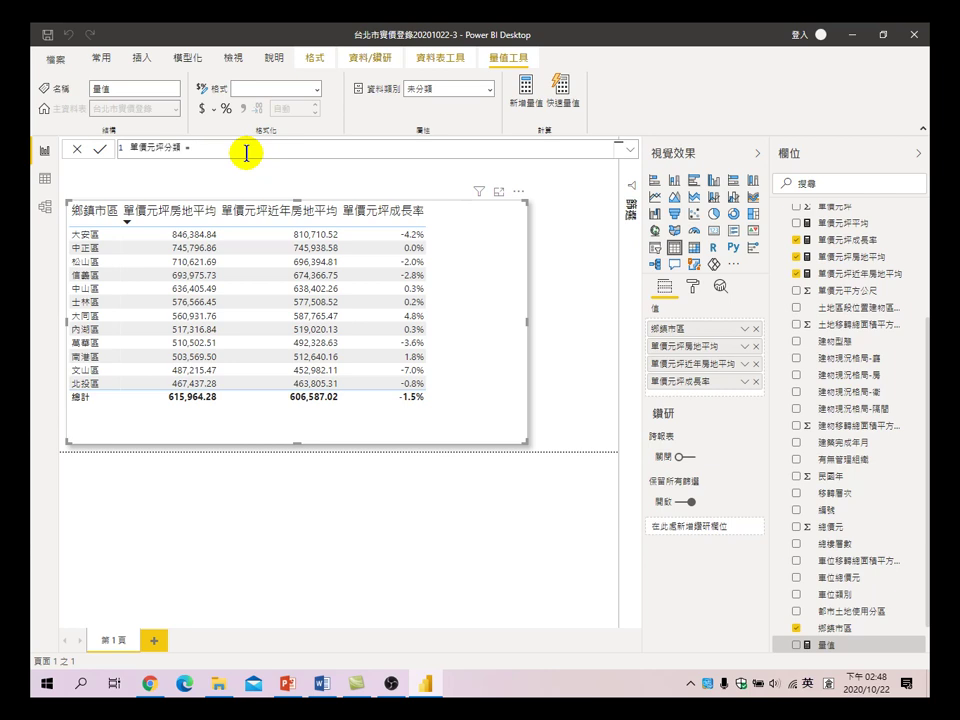
Enter the formula IF('台北市實價登錄'[單價元坪成長率]>0,"成長","下降") using autocomplete
type("I")
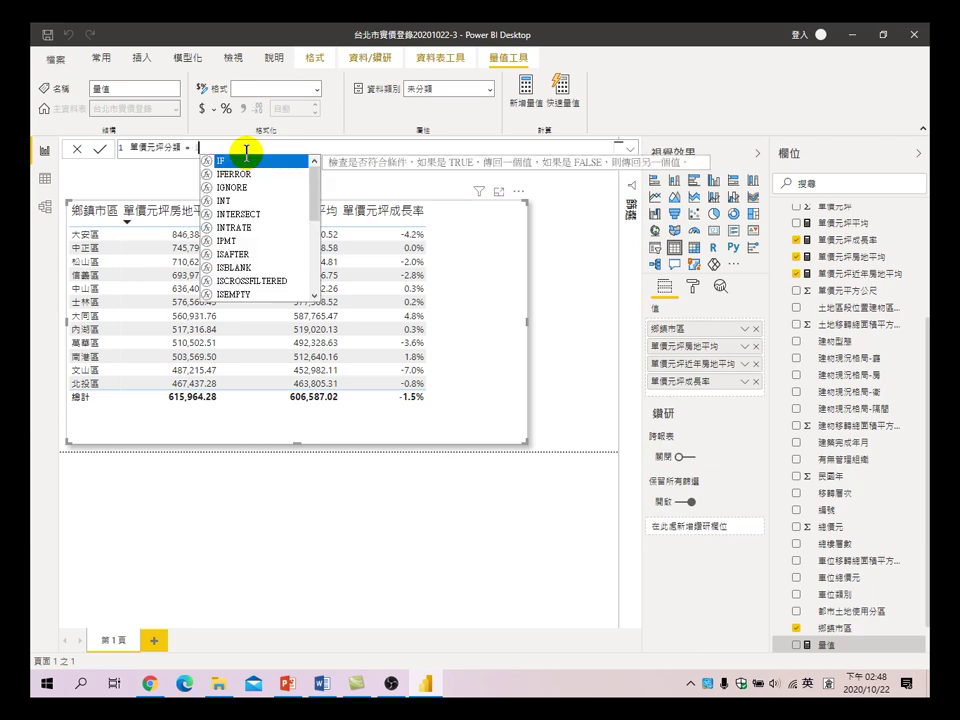
type("F")
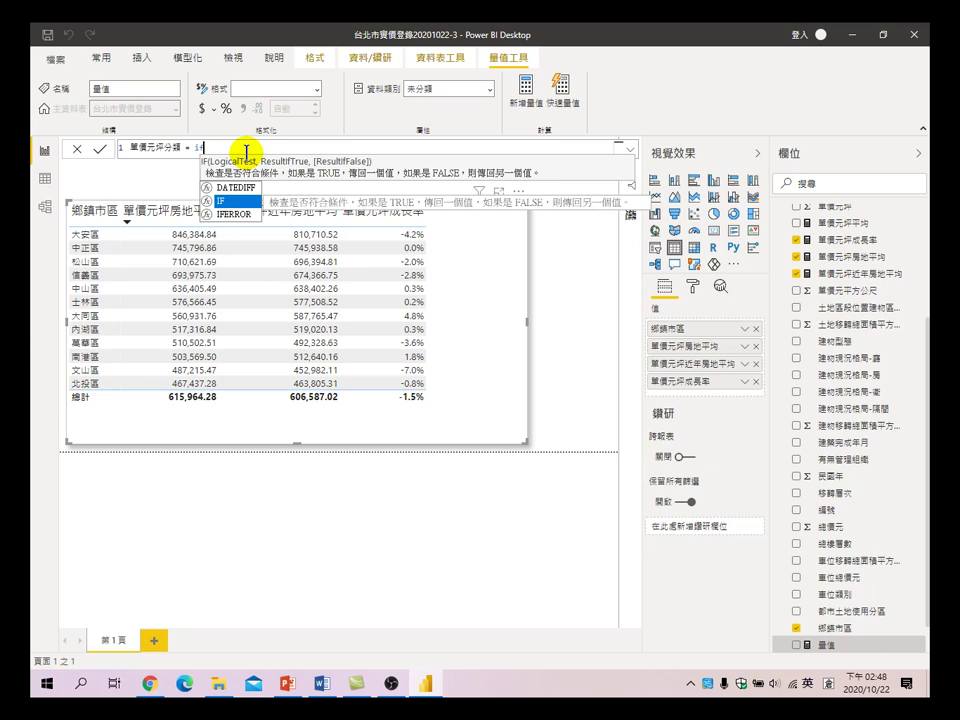
key("Tab")
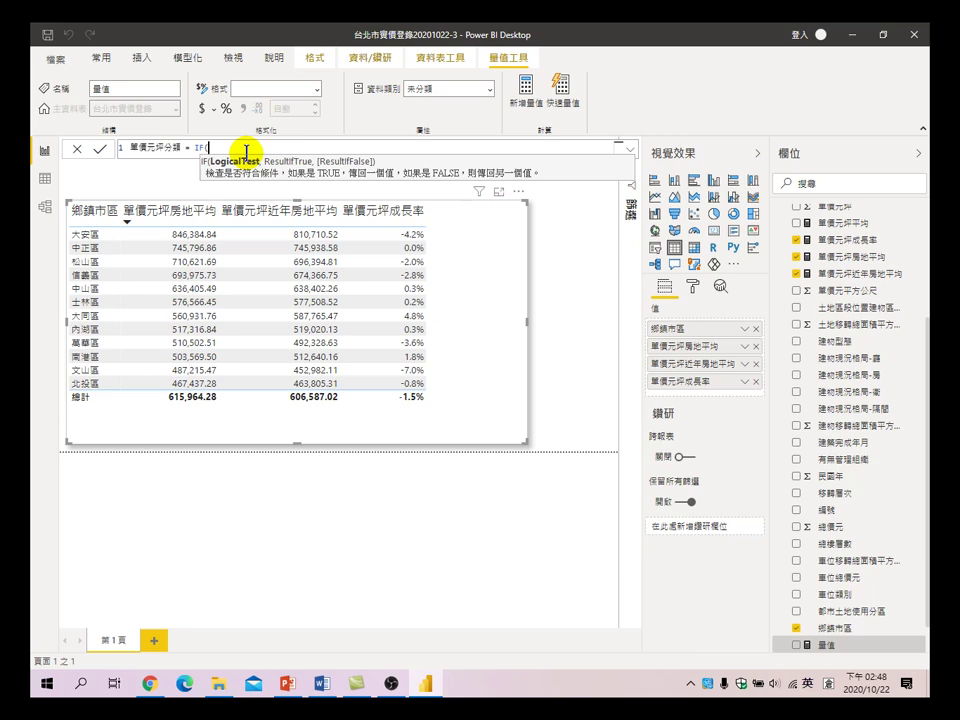
type("'")
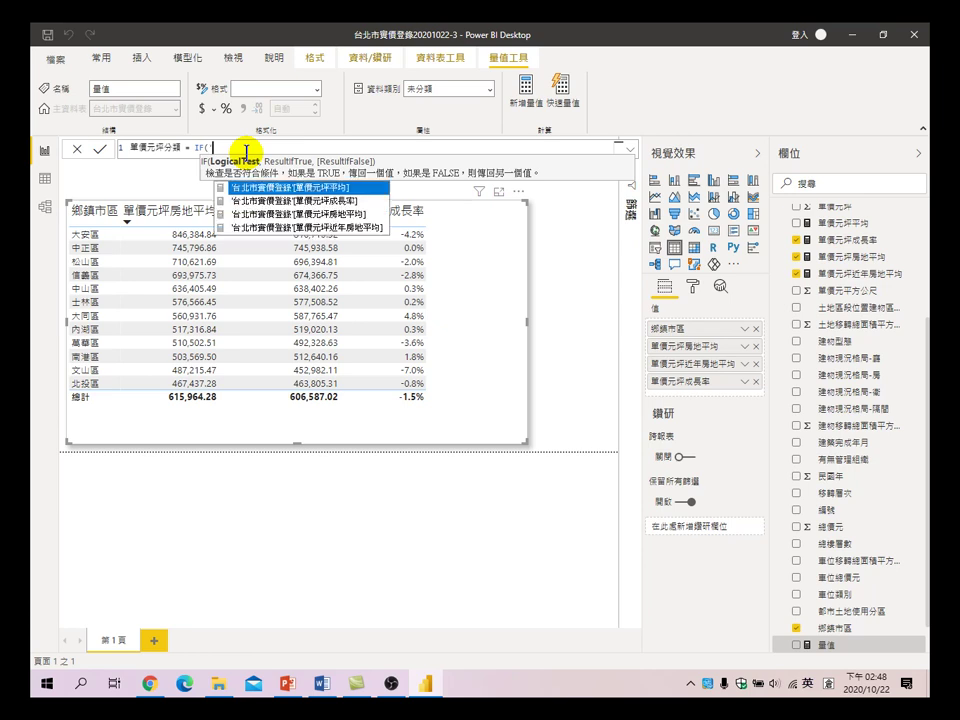
key("Down")
key("Down")
key("Up")
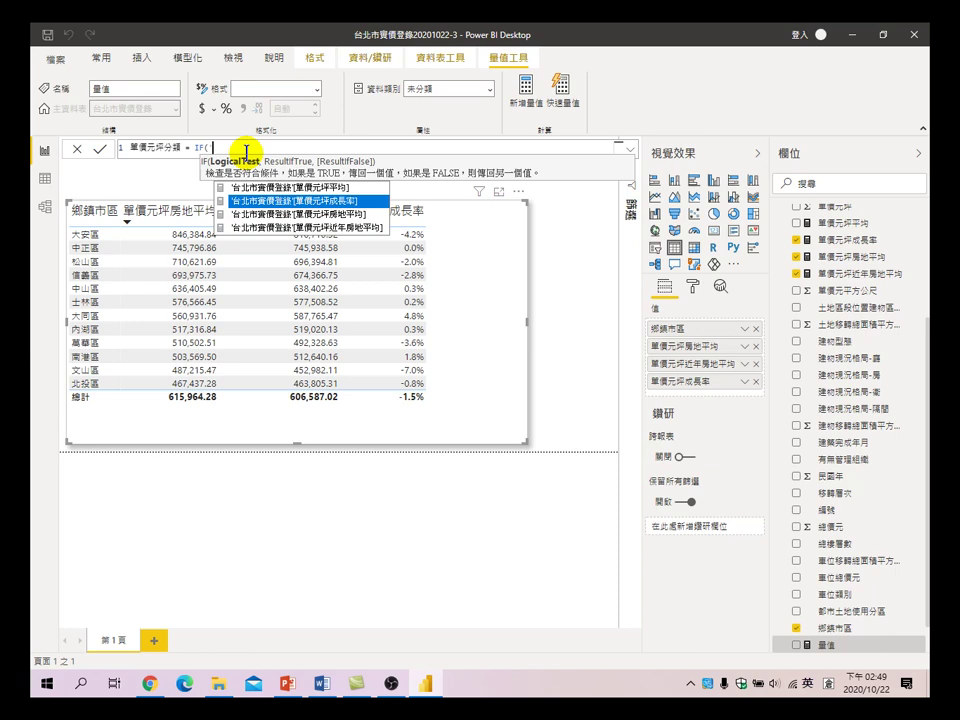
key("Tab")
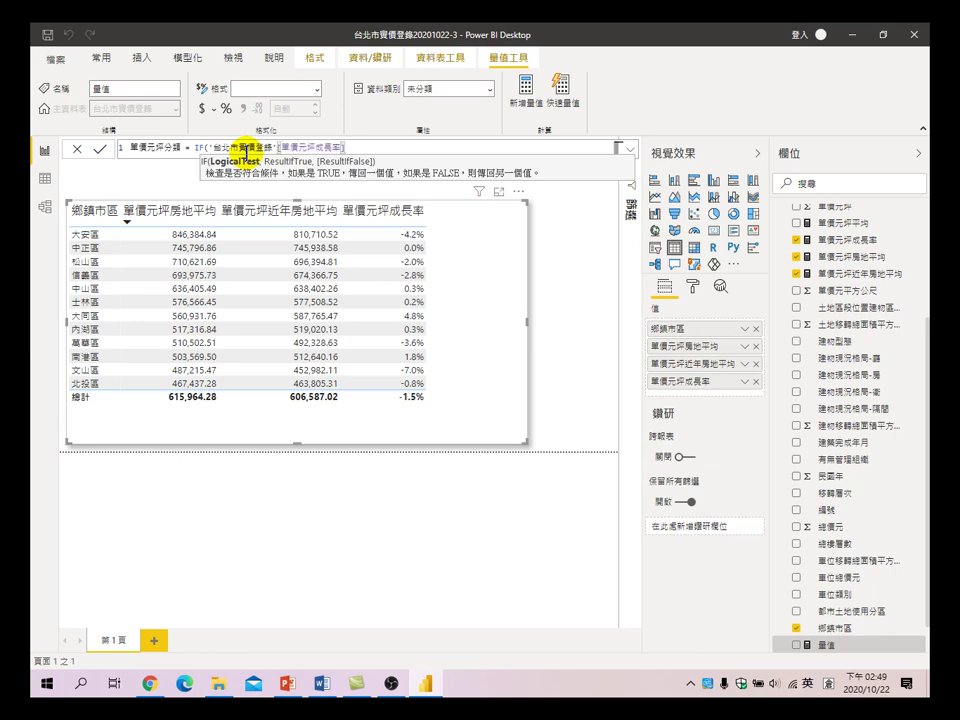
type(">0,")
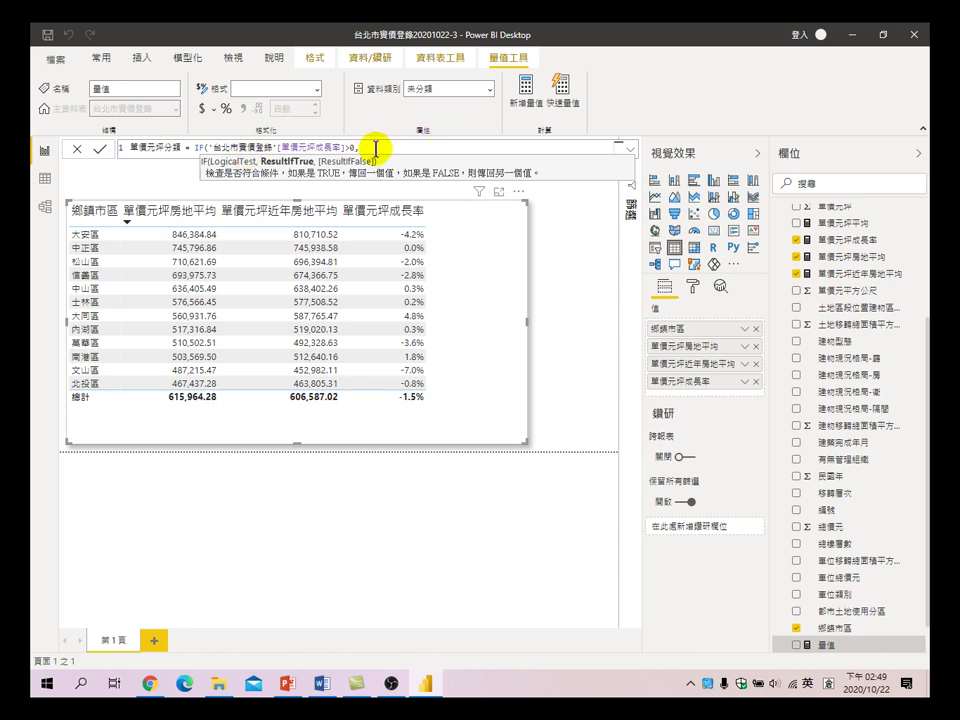
type("\"")
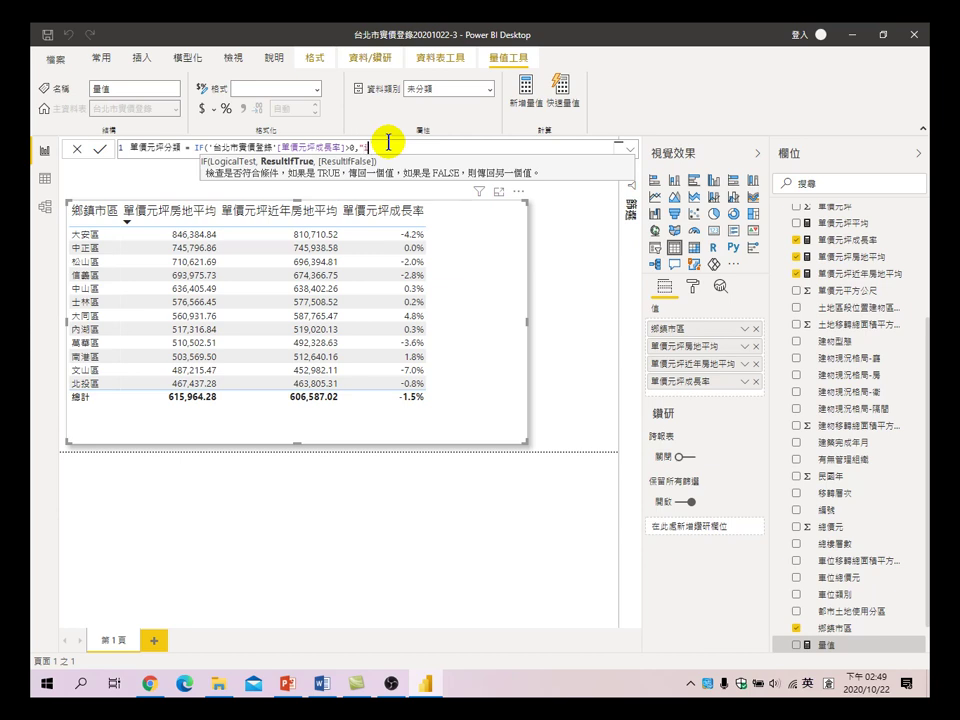
key("shift")
type("成長")
type("\",\"下")
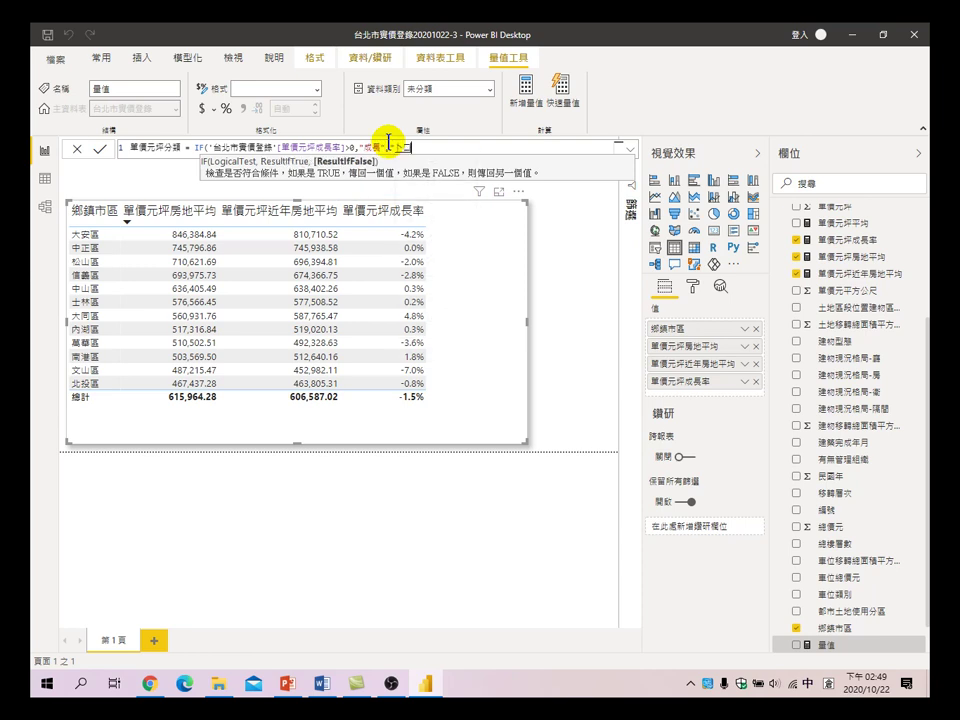
type("降\"")
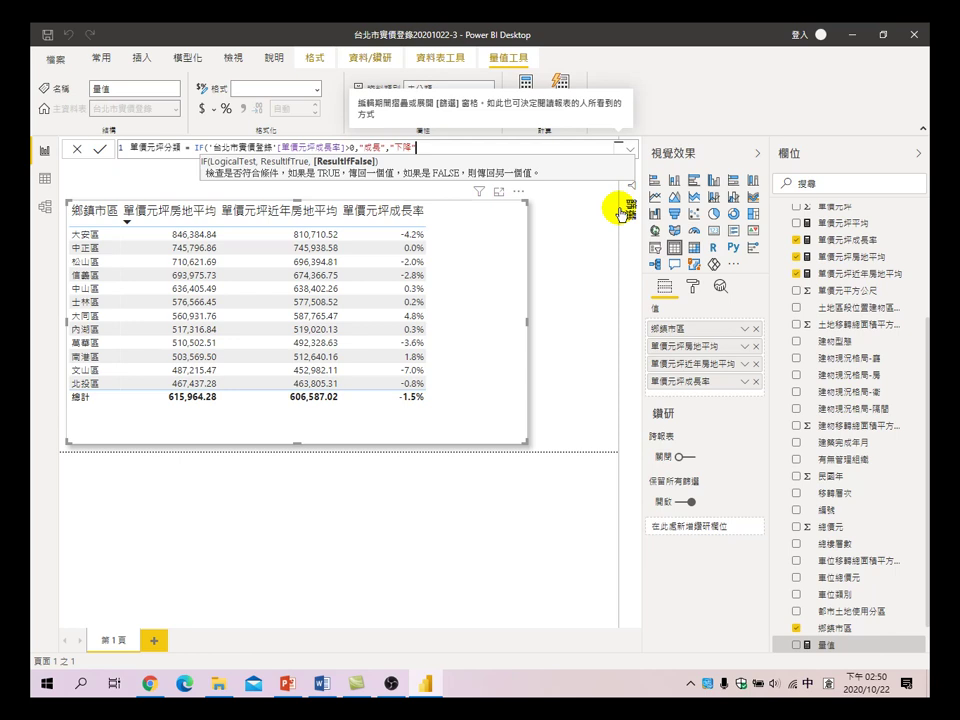
type(")")
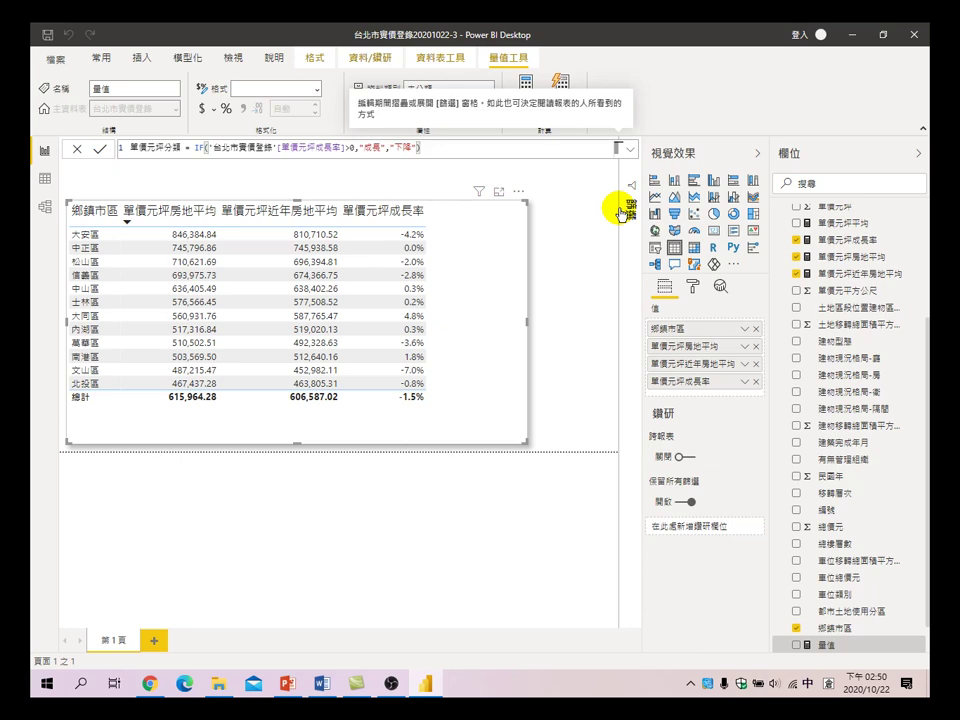
Commit the 單價元坪分類 formula so the table labels each district 成長 or 下降
key("Return")
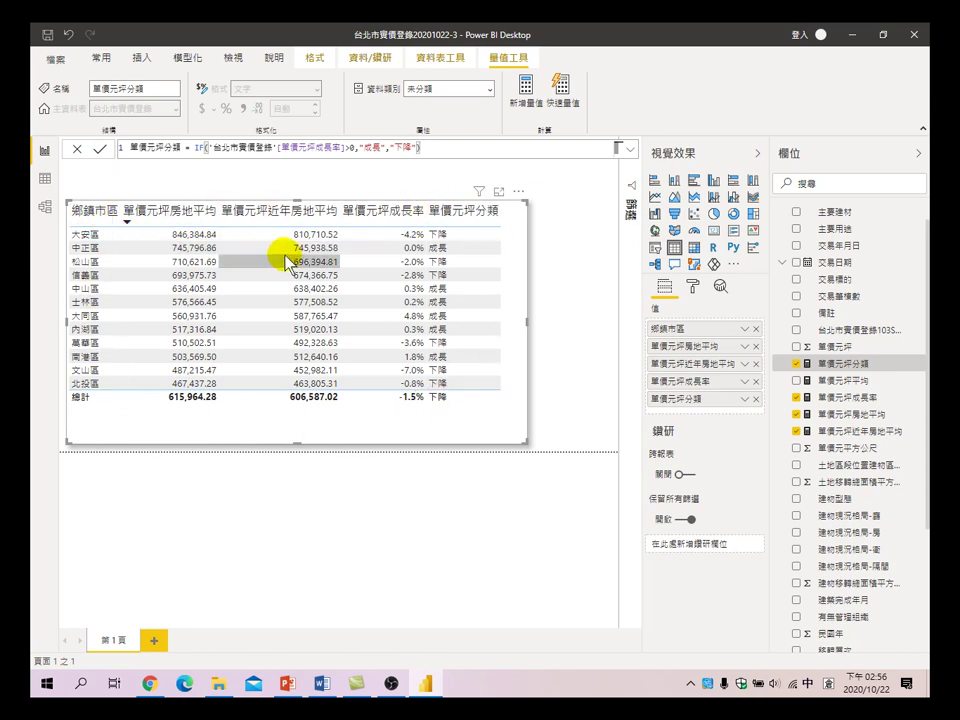
mouse_move(287, 268)
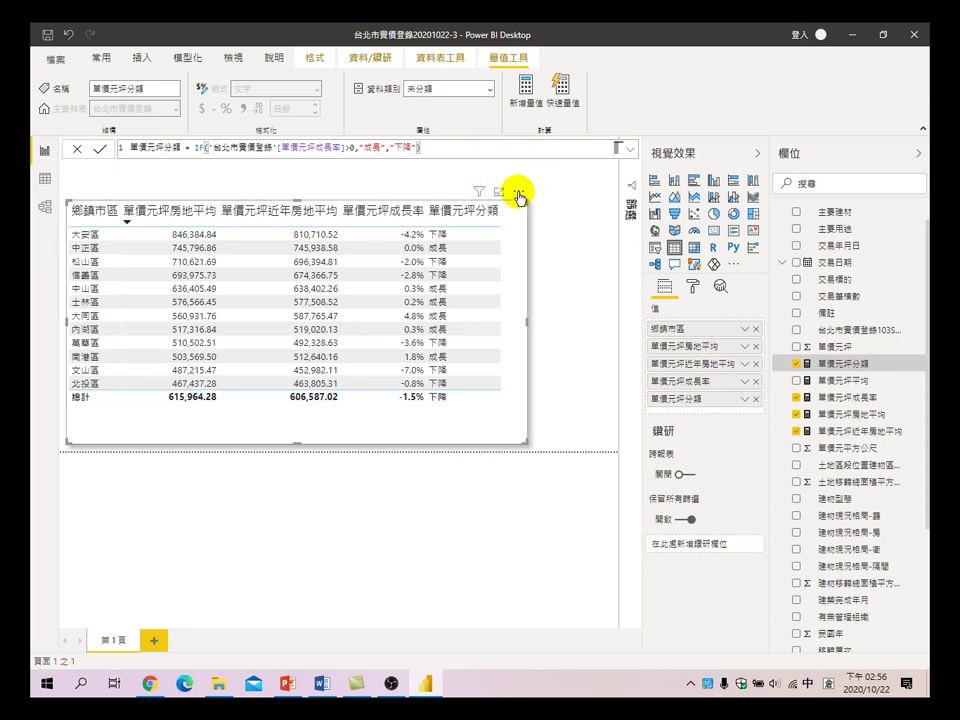
Export the district table's data and browse to the 20201022 course folder
left_click(519, 192)
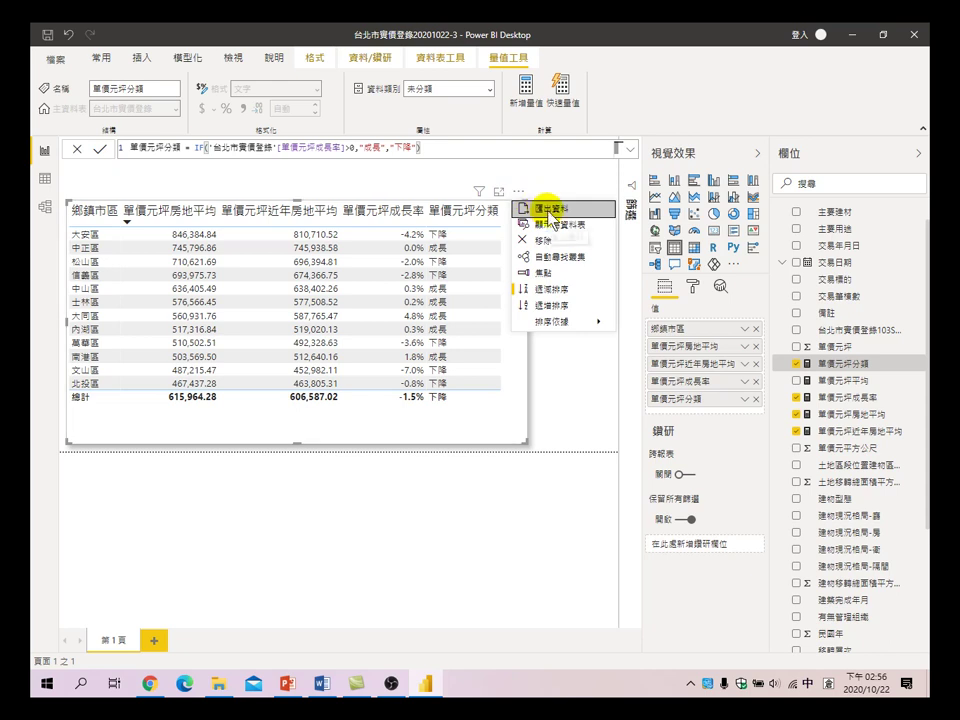
left_click(554, 210)
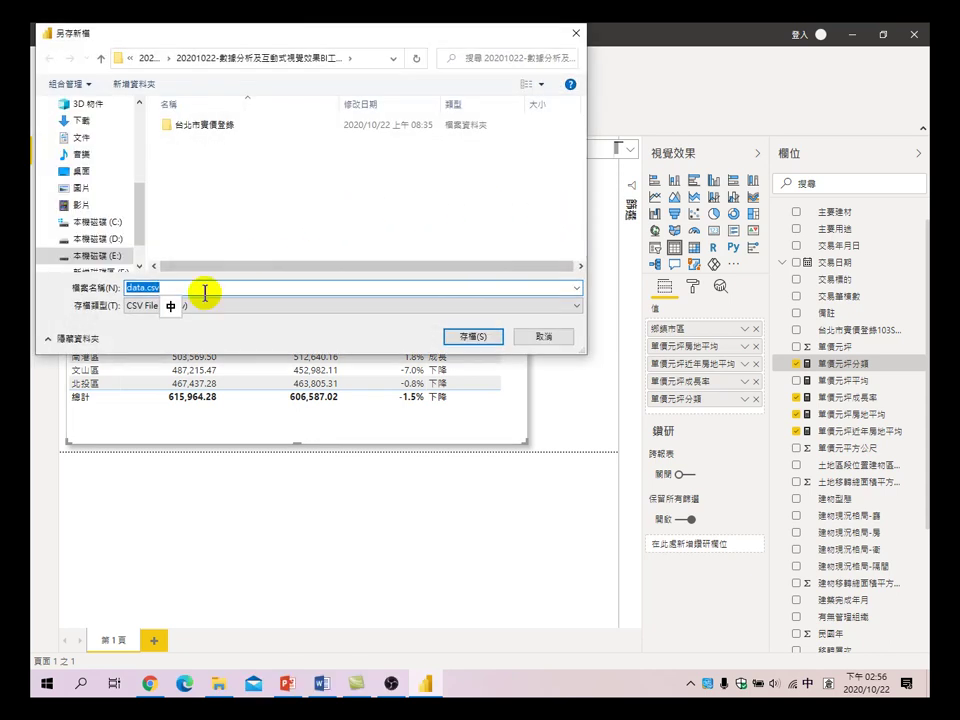
scroll(140, 208, "down", 1)
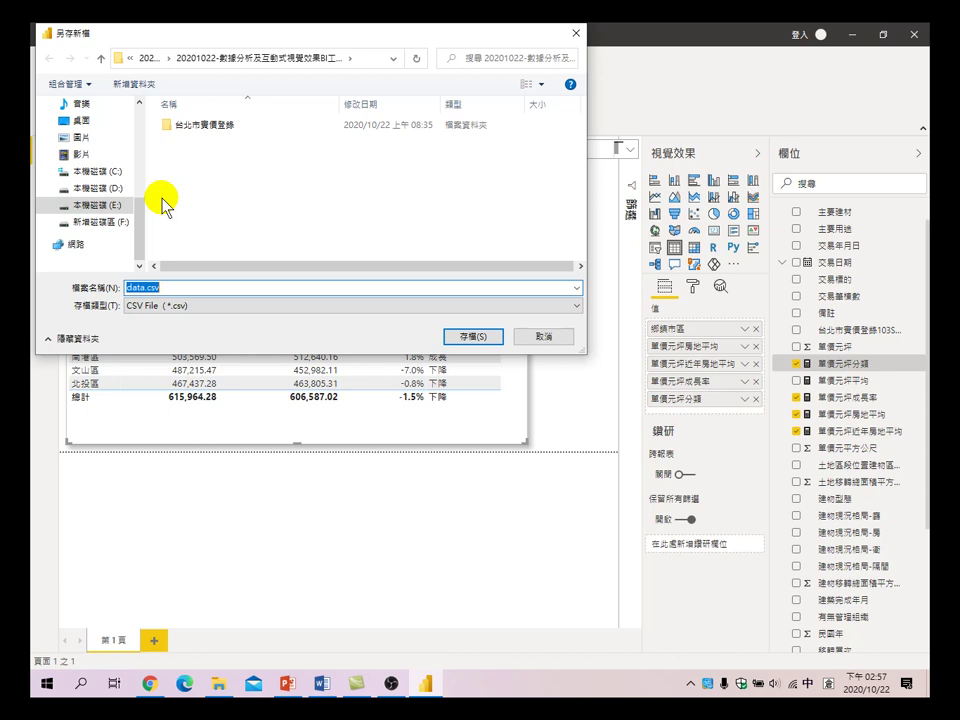
left_click(148, 60)
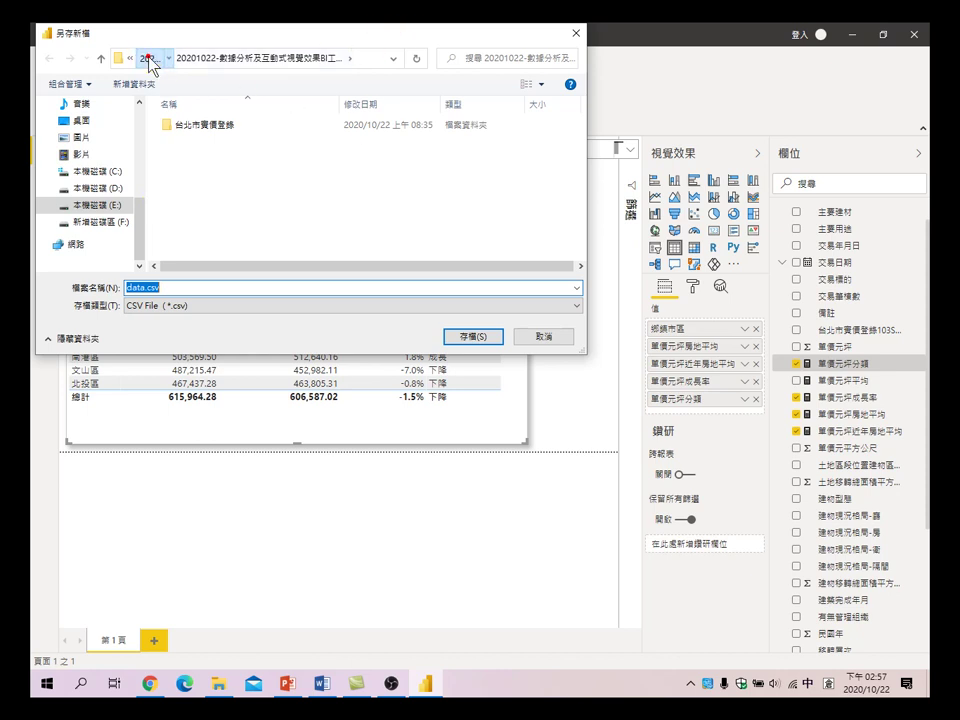
scroll(300, 205, "down", 5)
scroll(280, 225, "down", 5)
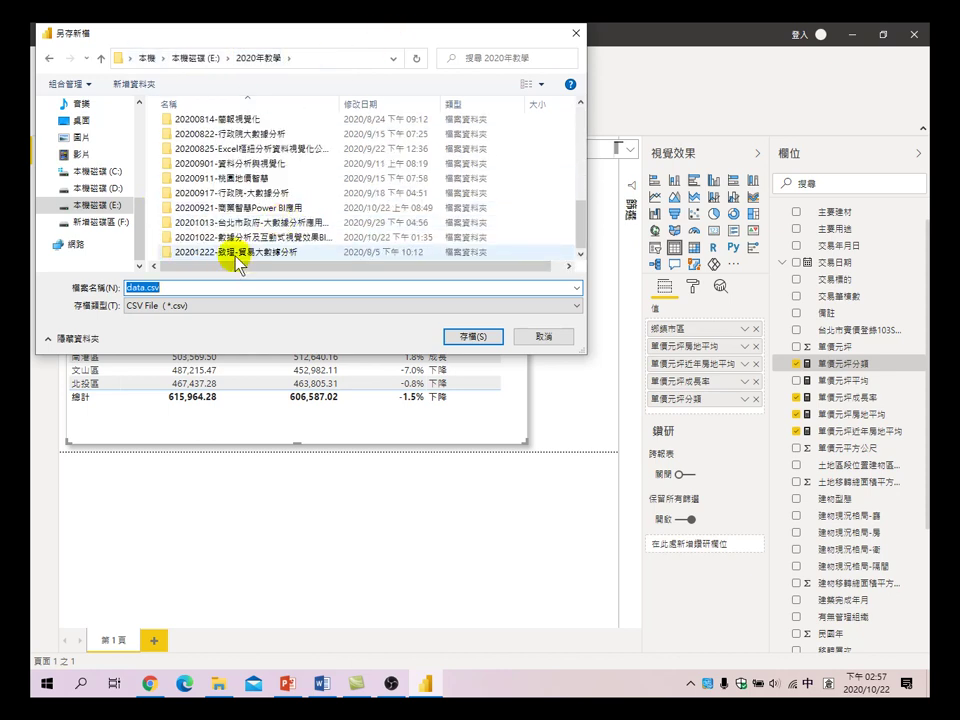
double_click(232, 238)
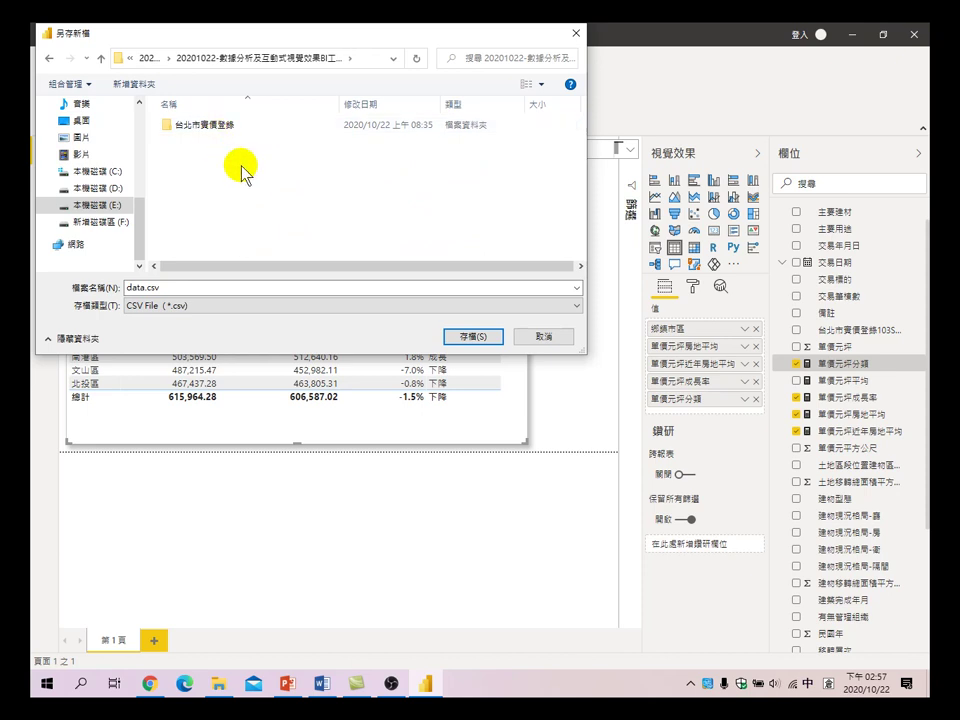
Save the export as a CSV file named 台北市單價元坪房地分類
double_click(183, 286)
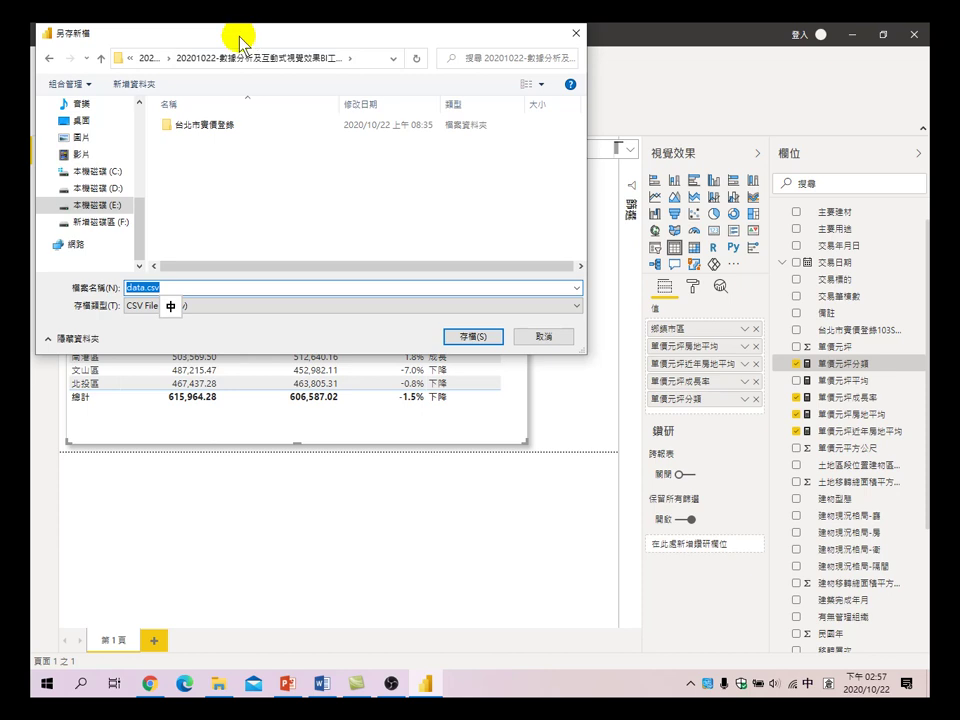
type("台中一")
type("台北市")
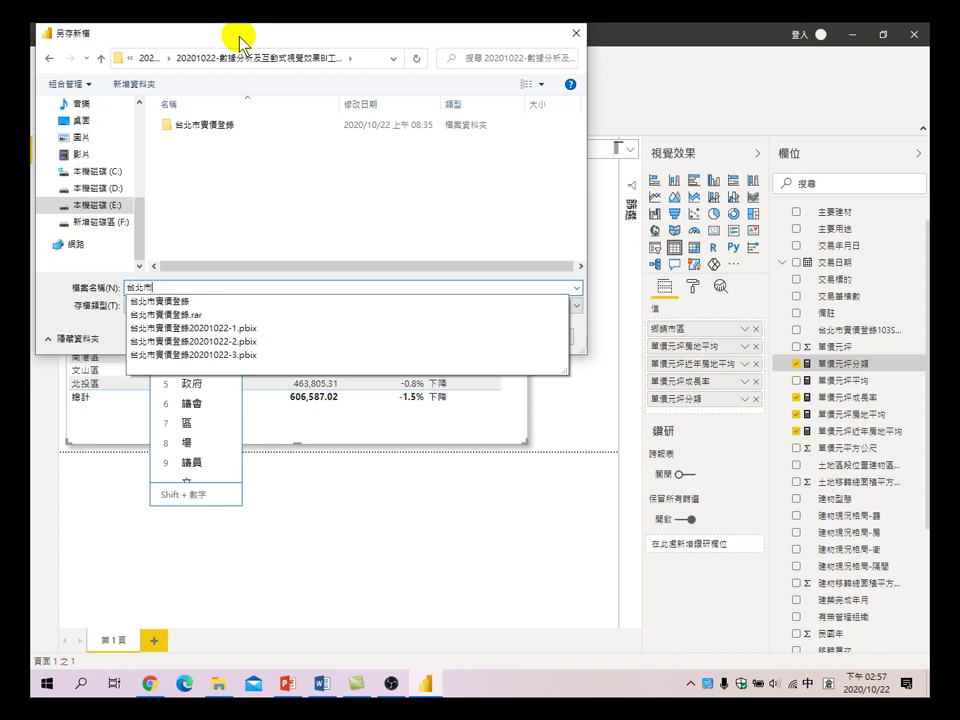
type("單人一田")
key("space")
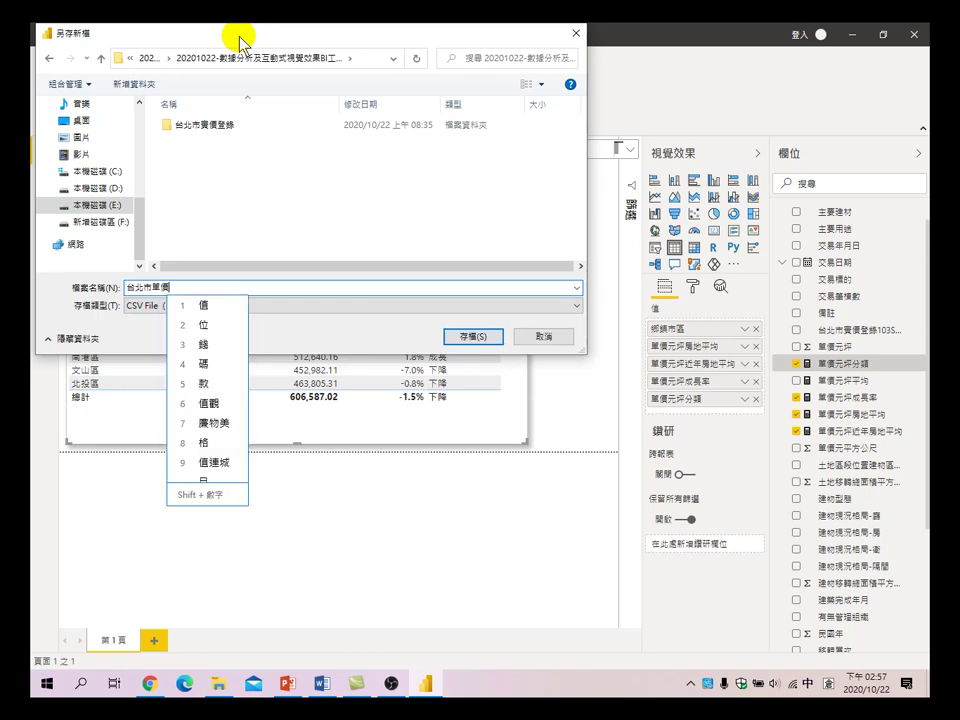
type("一一山")
key("space")
type("元坪")
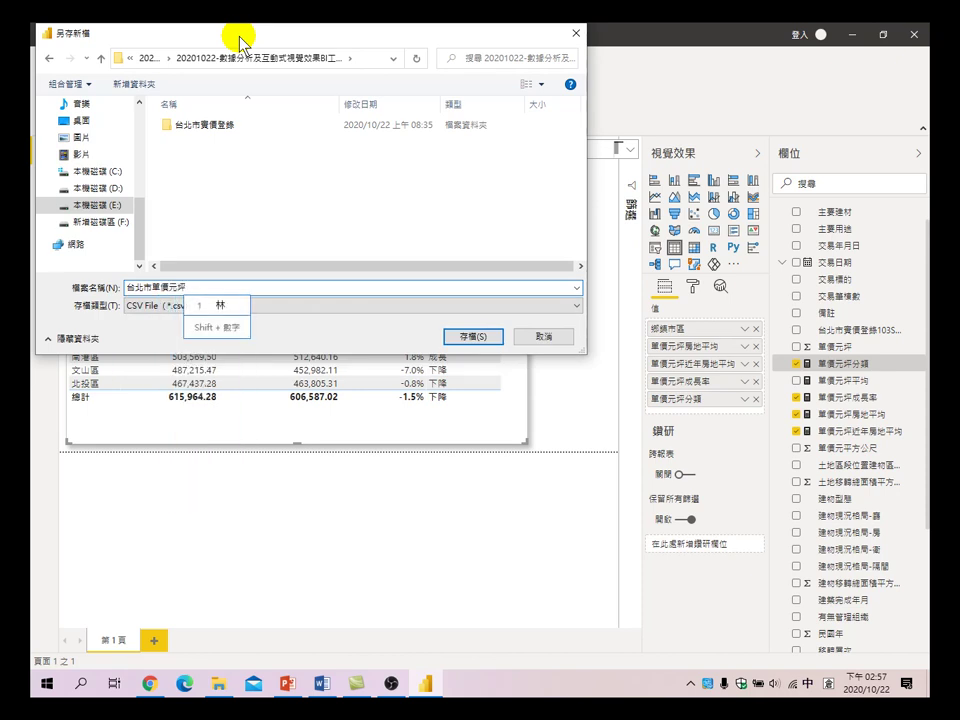
type("房")
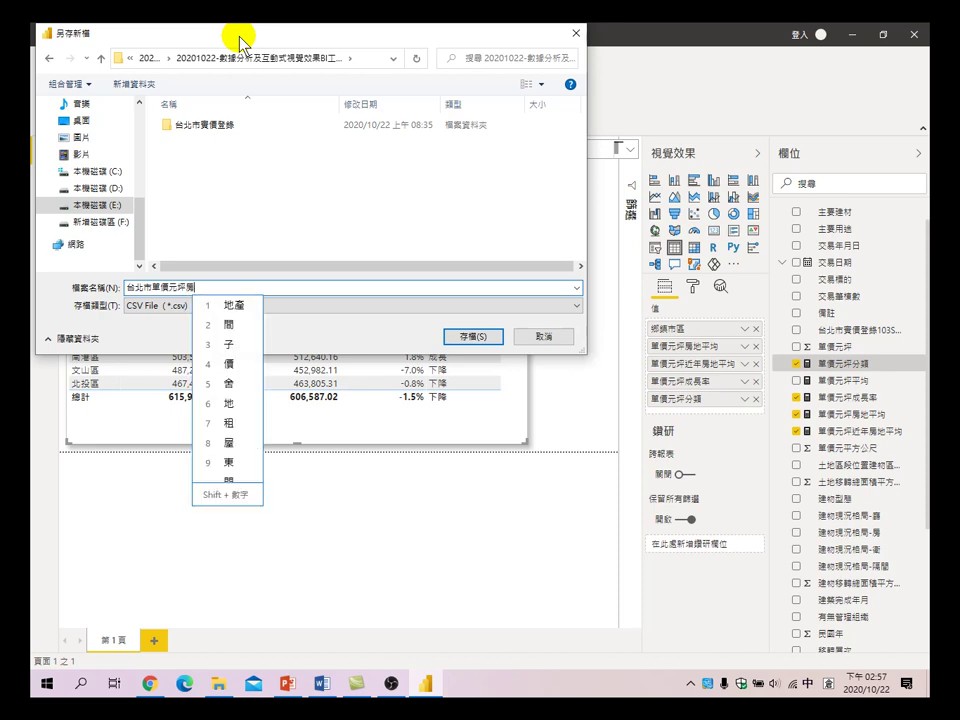
type("地金尸竹")
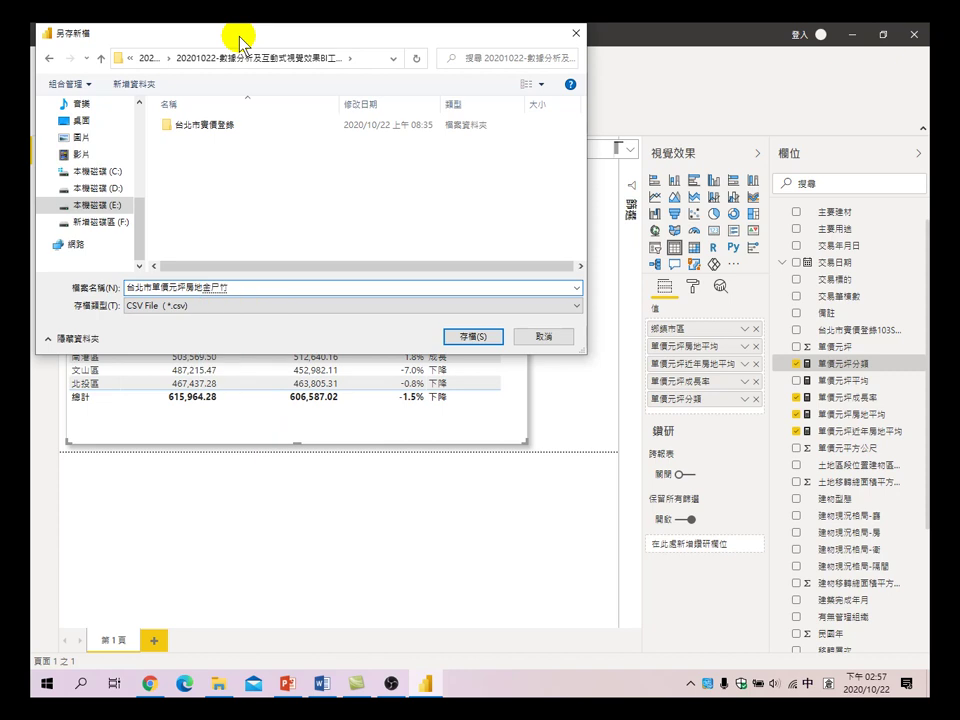
key("BackSpace")
key("BackSpace")
key("BackSpace")
type("分類")
key("shift")
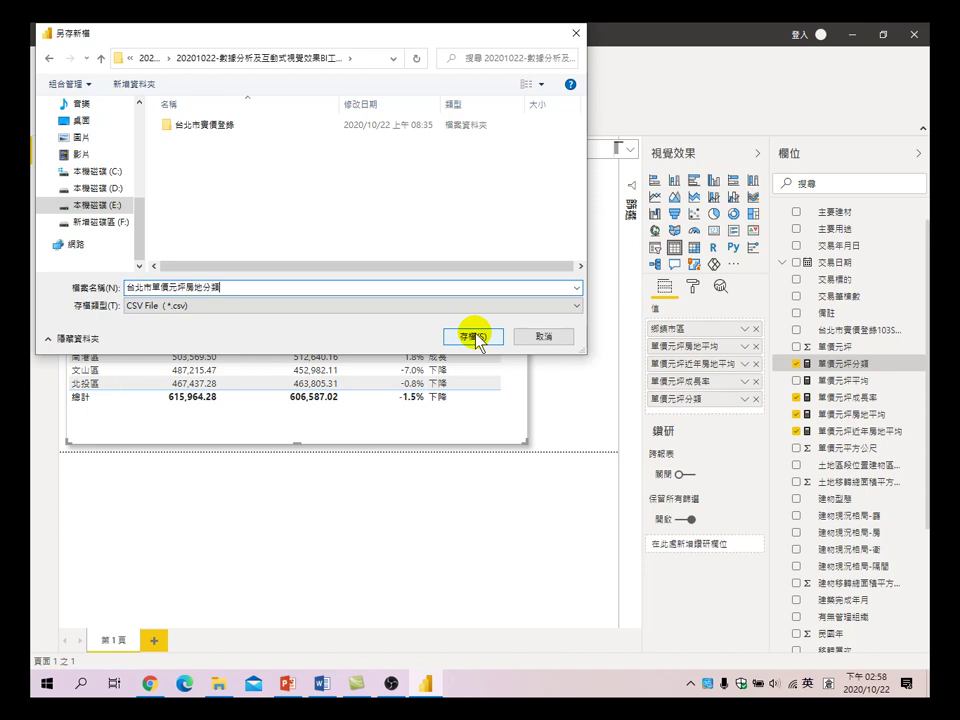
left_click(478, 338)
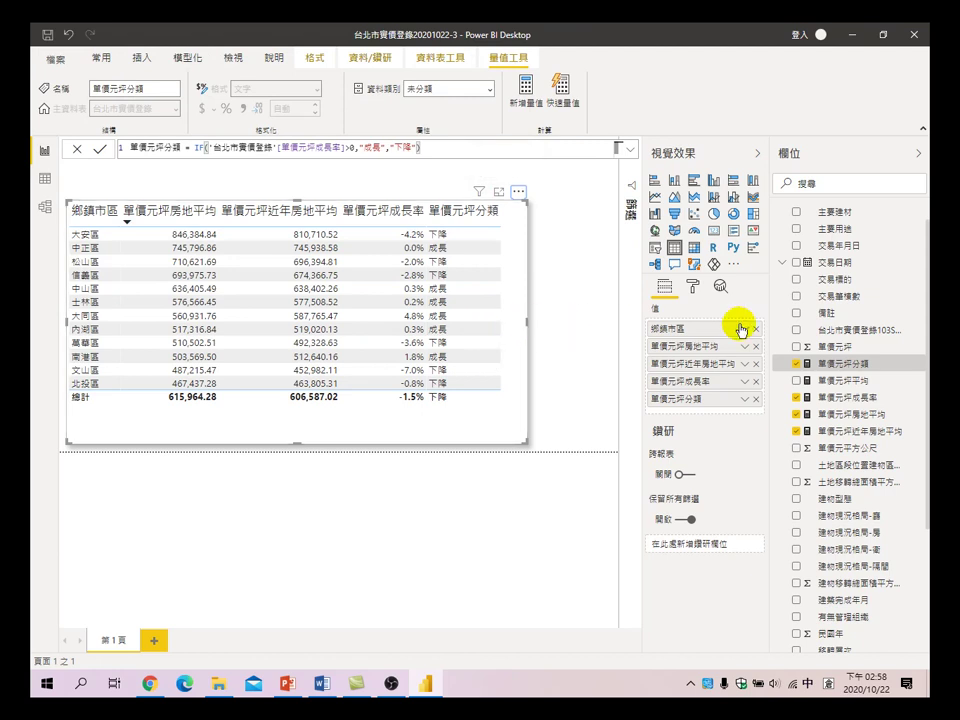
Rename the 第1頁 report page to 數據建模
scroll(872, 350, "up", 1)
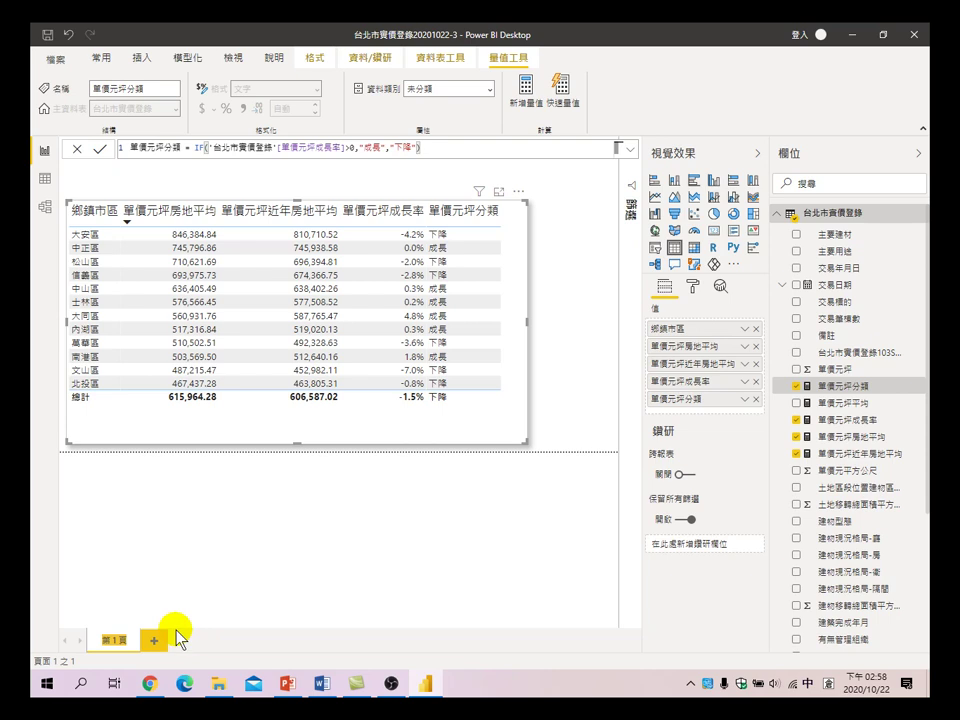
left_click(115, 640)
type("中文數")
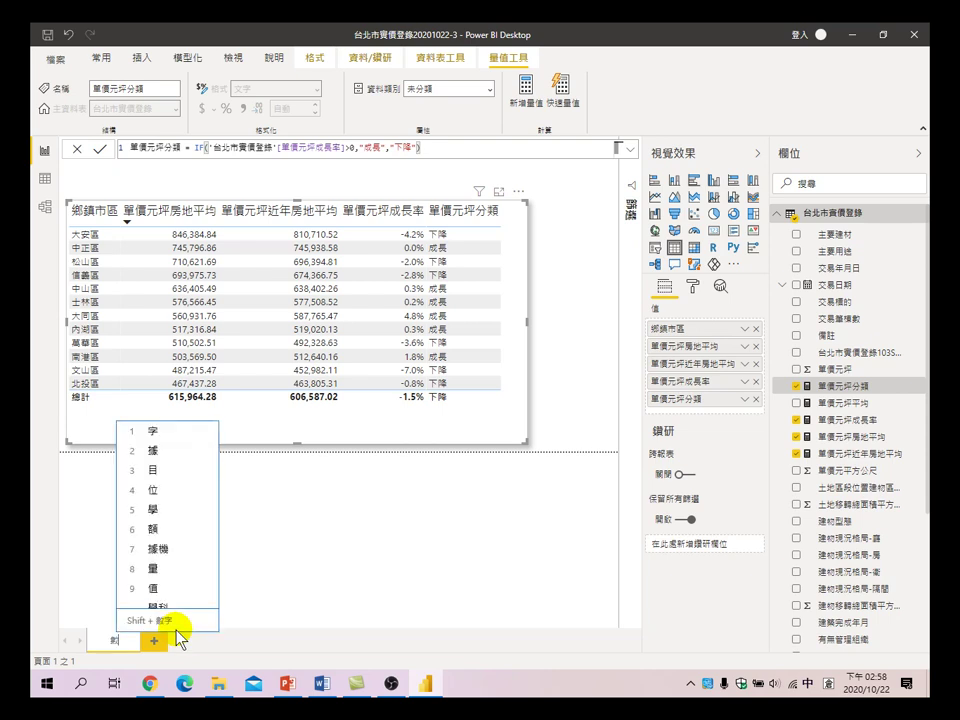
type("據")
key("Escape")
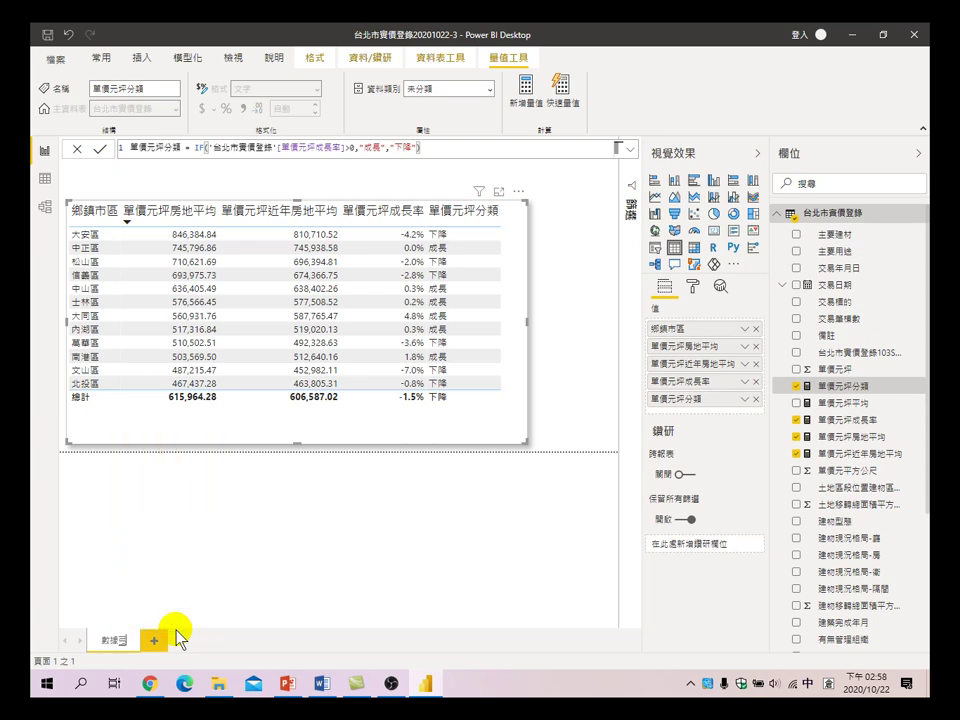
type("建模")
key("Return")
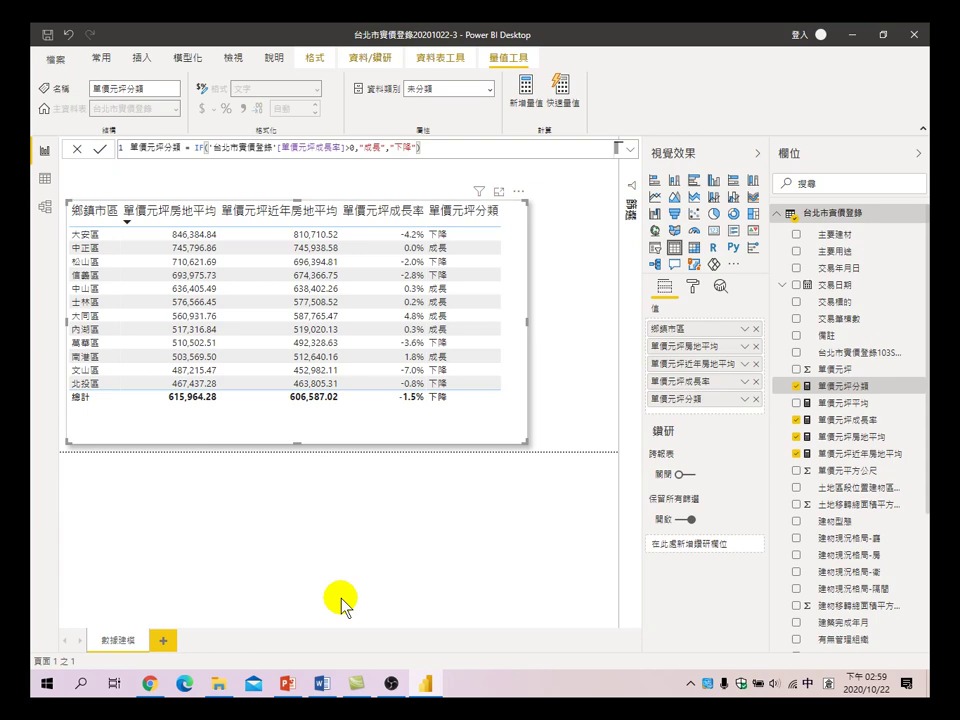
Choose 文字/CSV from the 取得資料 data sources on the 常用 tab
left_click(103, 56)
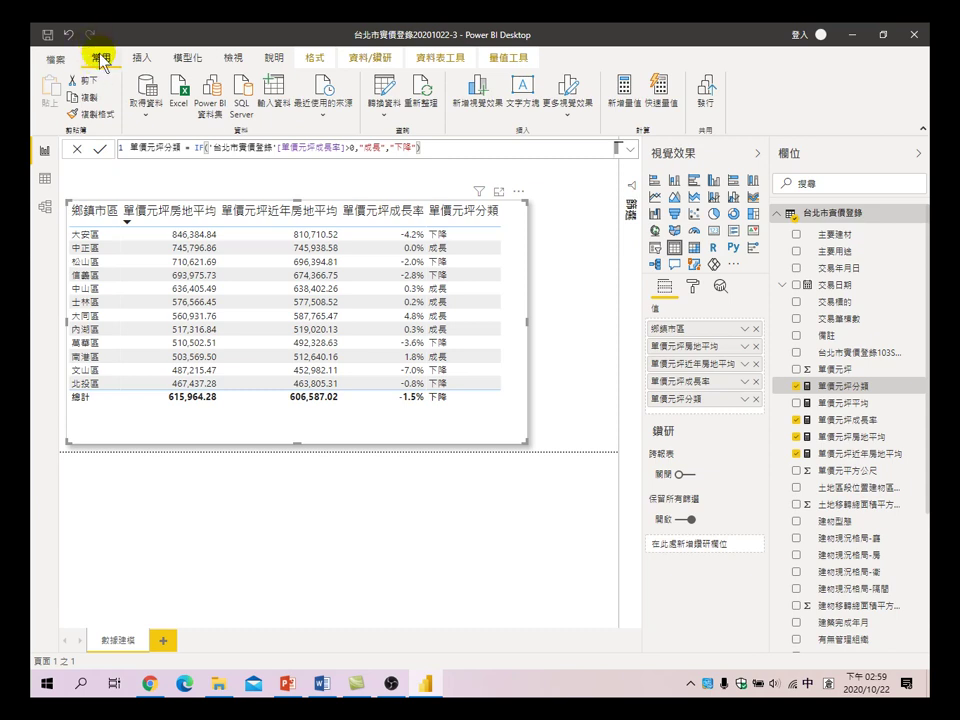
left_click(146, 108)
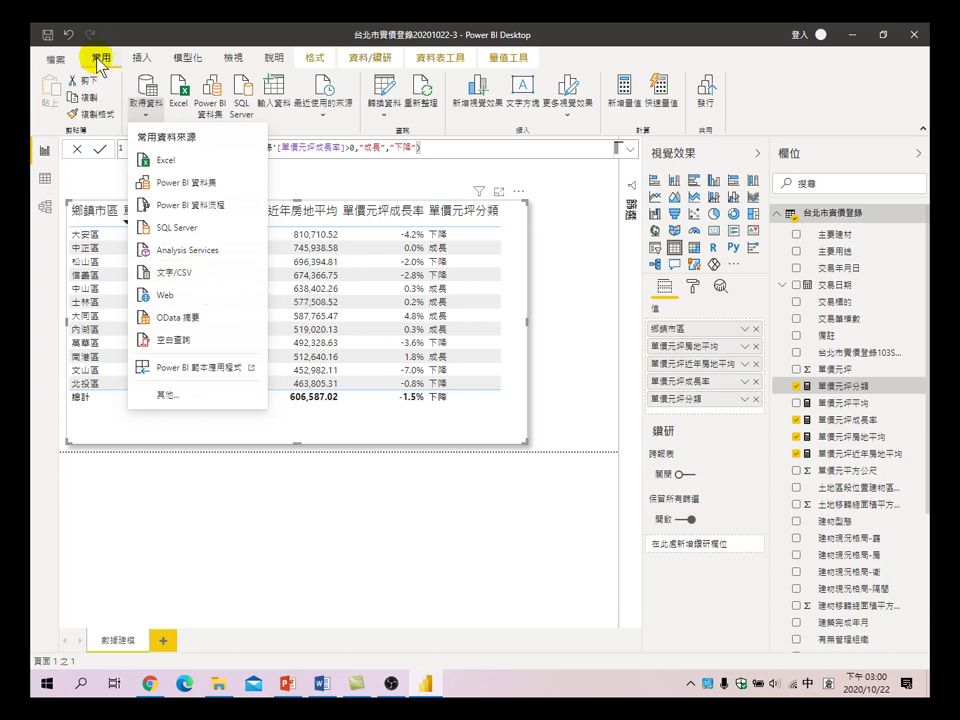
left_click(148, 116)
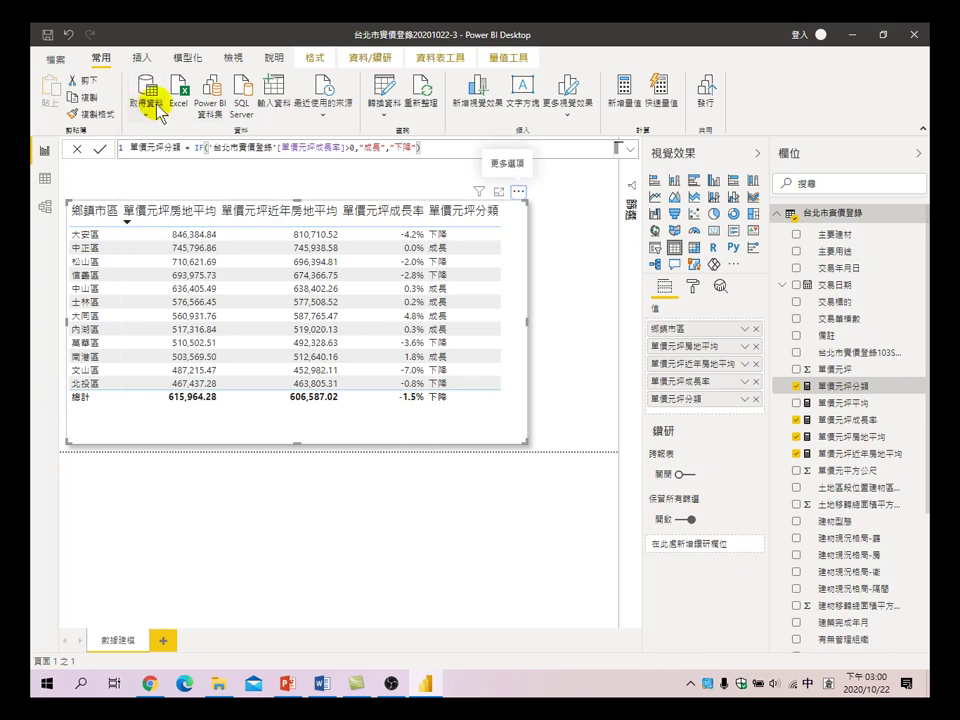
left_click(146, 114)
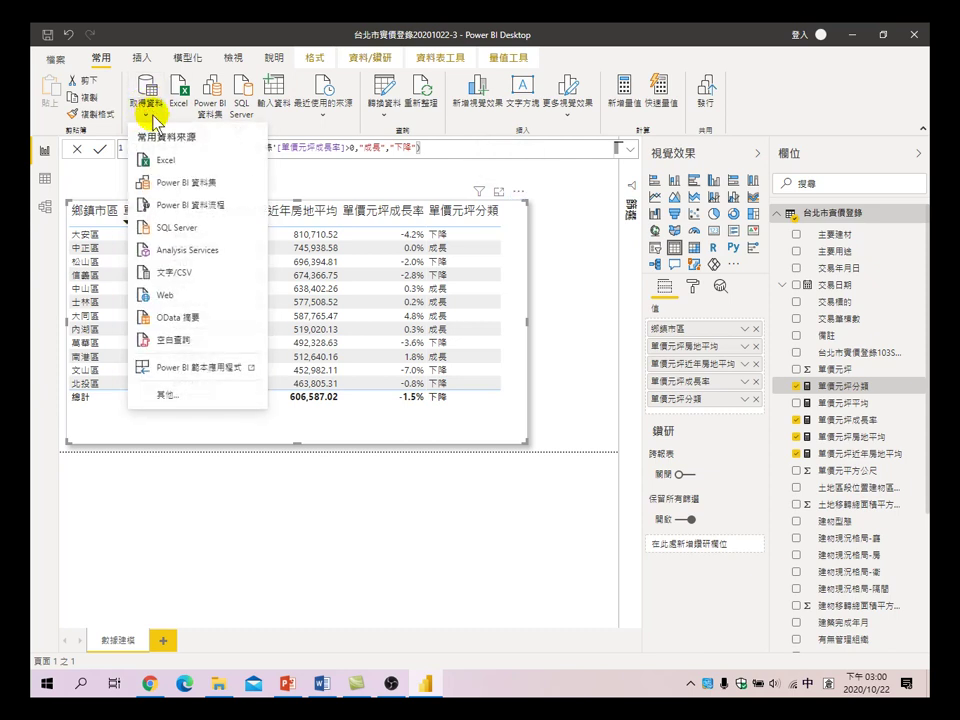
left_click(190, 280)
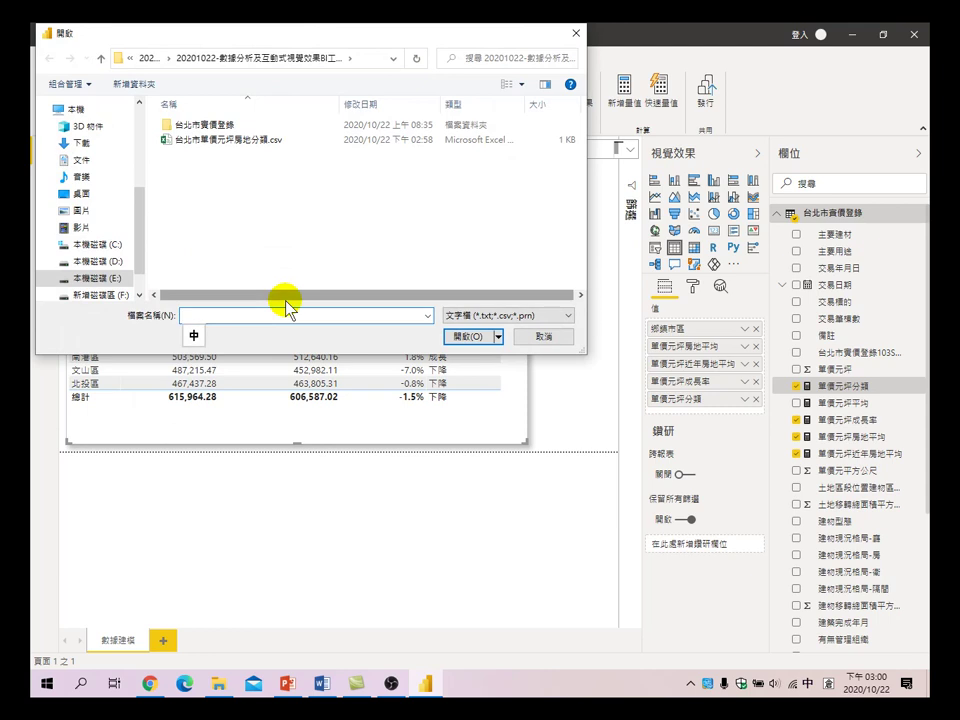
Select and open 台北市單價元坪房地分類.csv for import
left_click(218, 145)
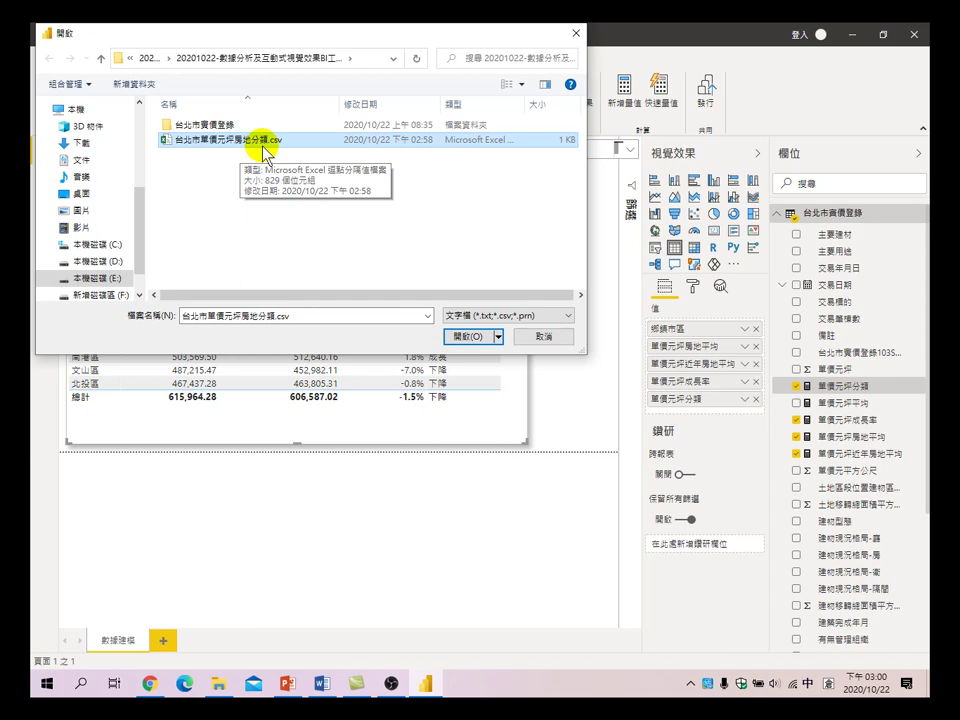
left_click(178, 141)
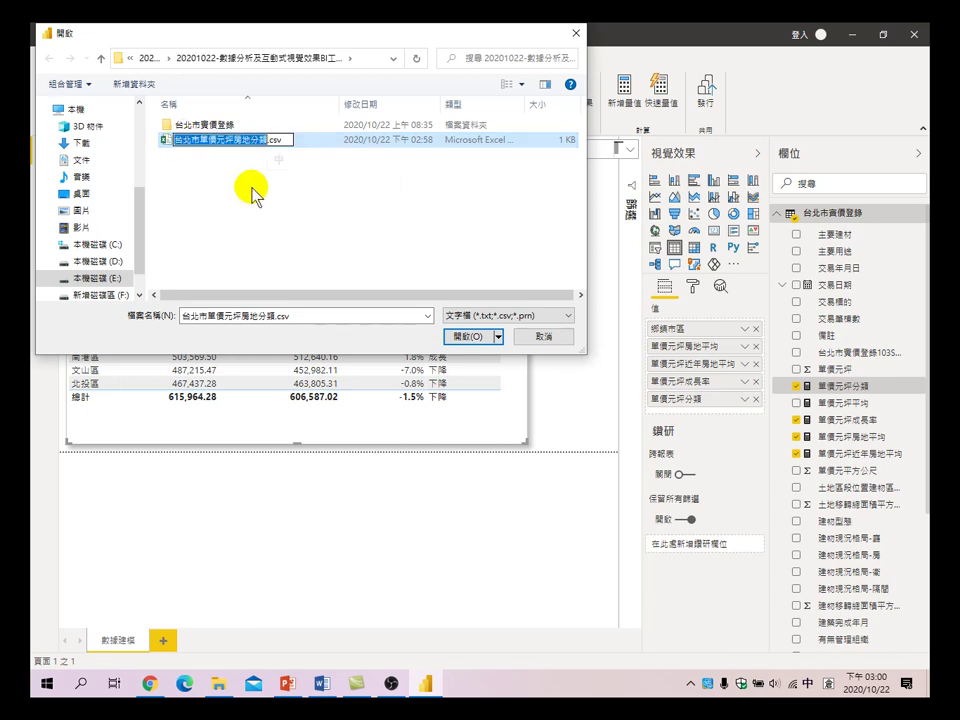
left_click(167, 143)
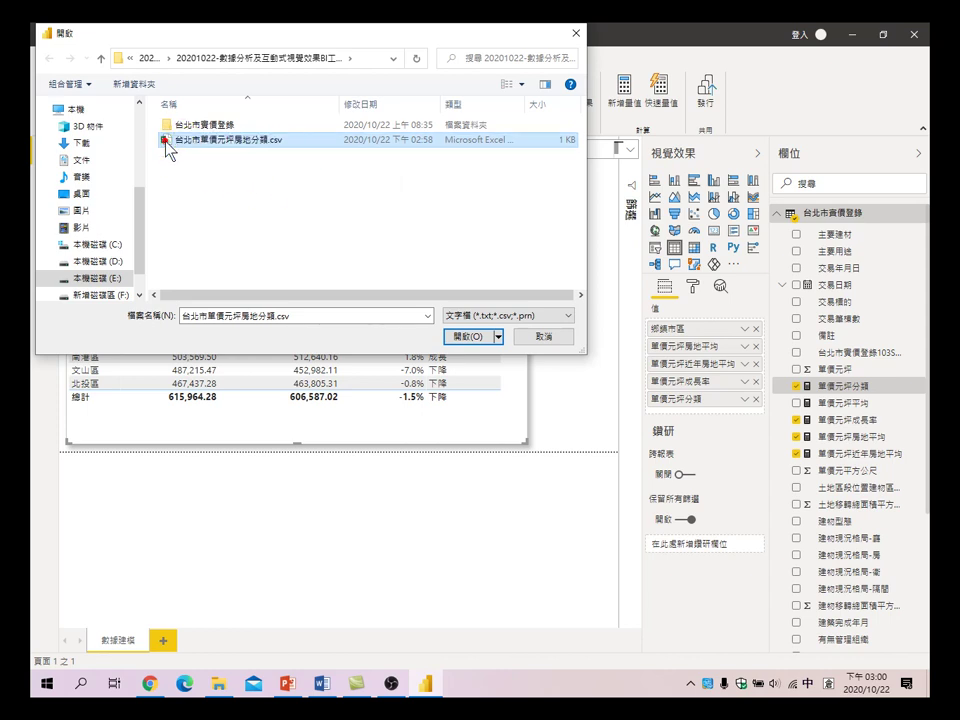
left_click(472, 338)
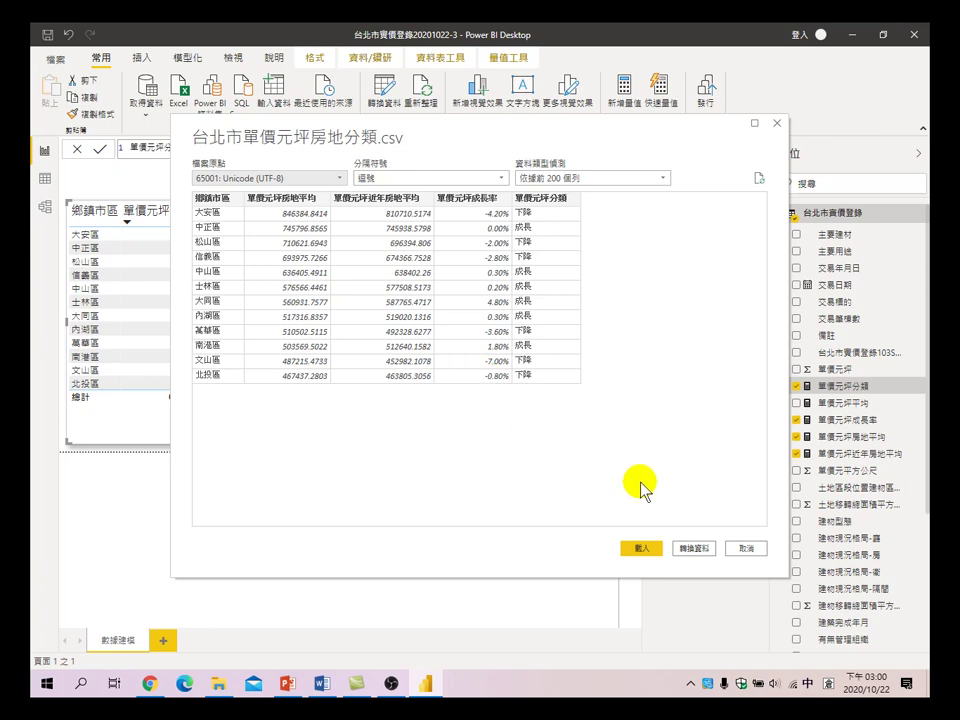
Load the CSV and expand the new 台北市單價元坪房地分類 table's fields in the Fields pane
left_click(641, 550)
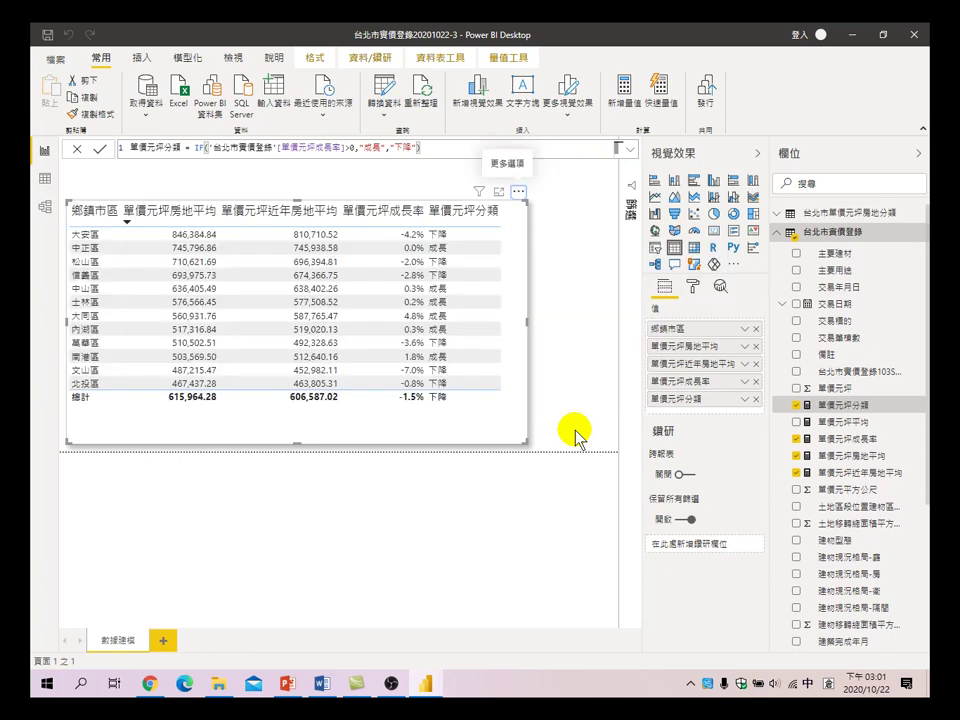
left_click(781, 233)
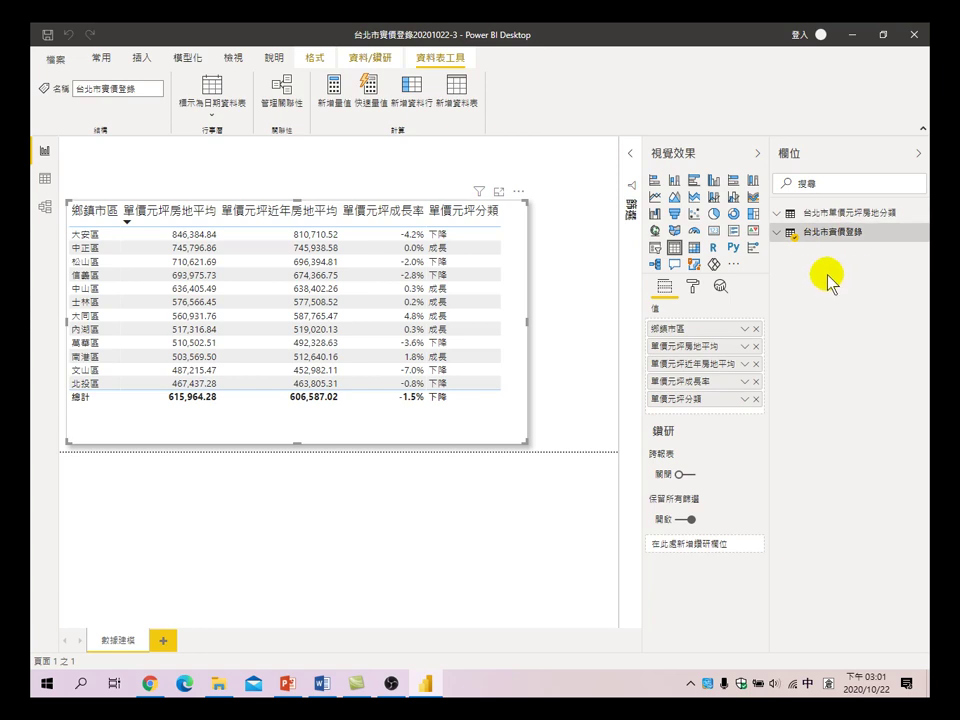
left_click(777, 236)
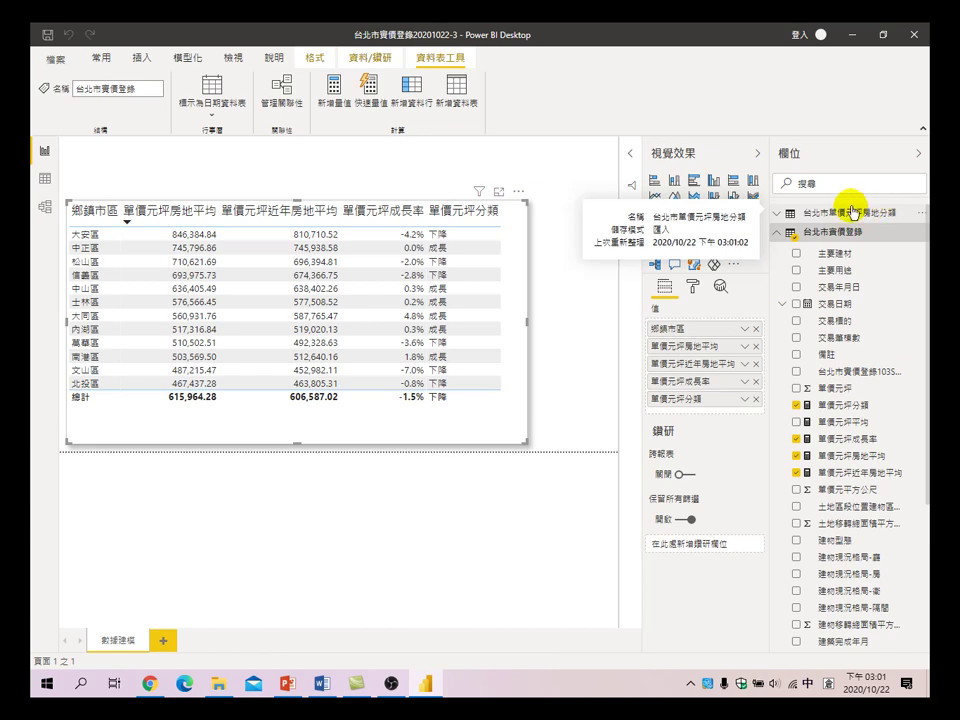
left_click(779, 213)
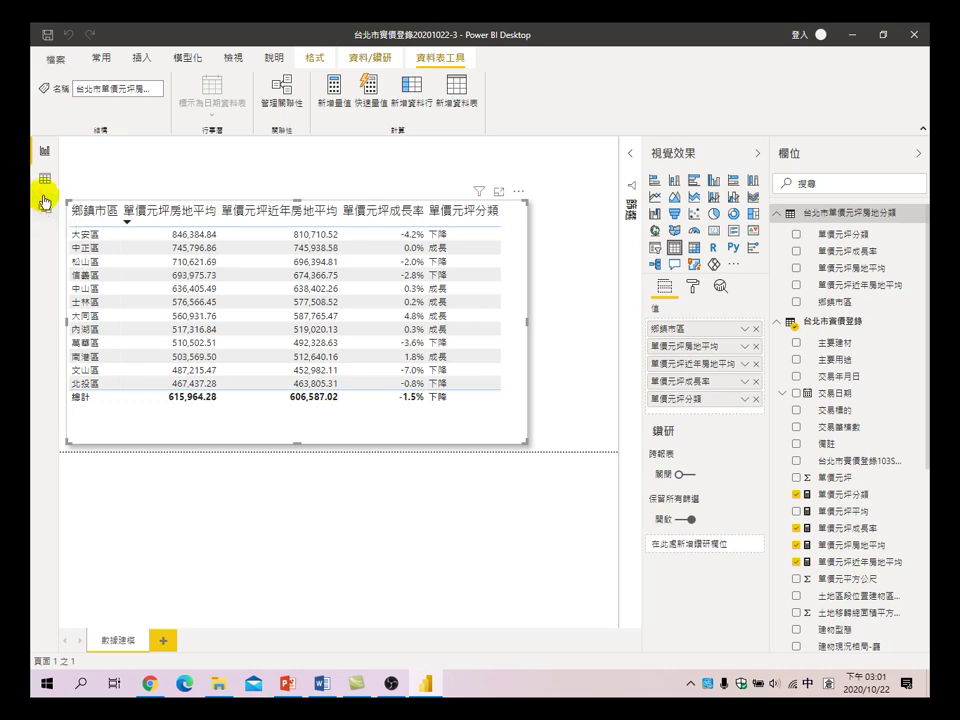
In Model view, connect 台北市單價元坪房地分類 to 台北市實價登錄 via 鄉鎮市區, one-to-many
left_click(50, 210)
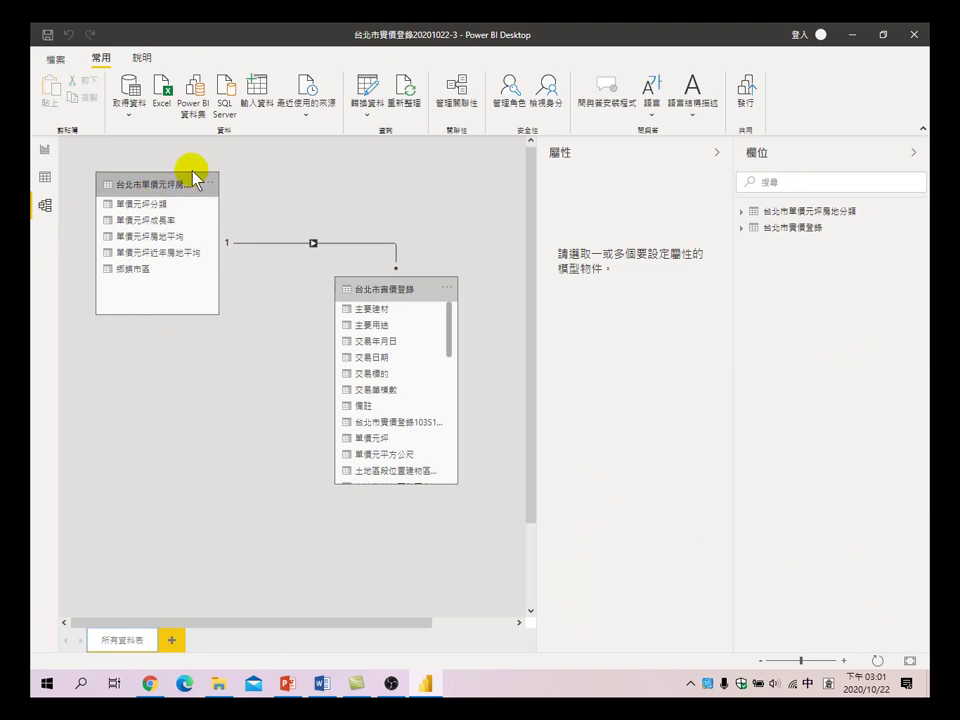
left_click_drag(421, 290, 477, 185)
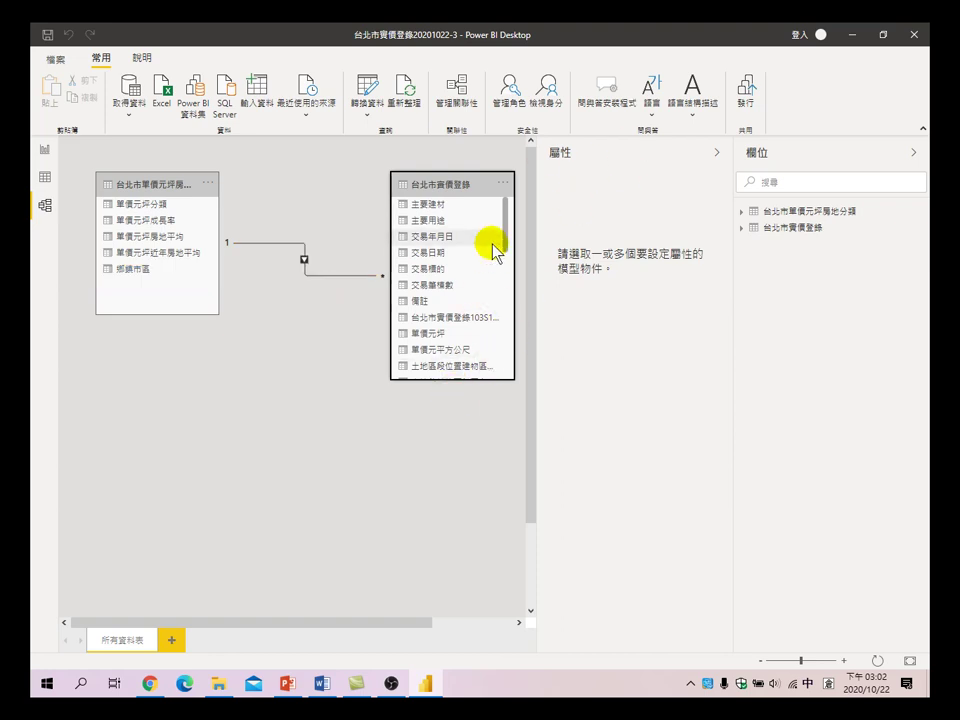
left_click_drag(505, 220, 524, 372)
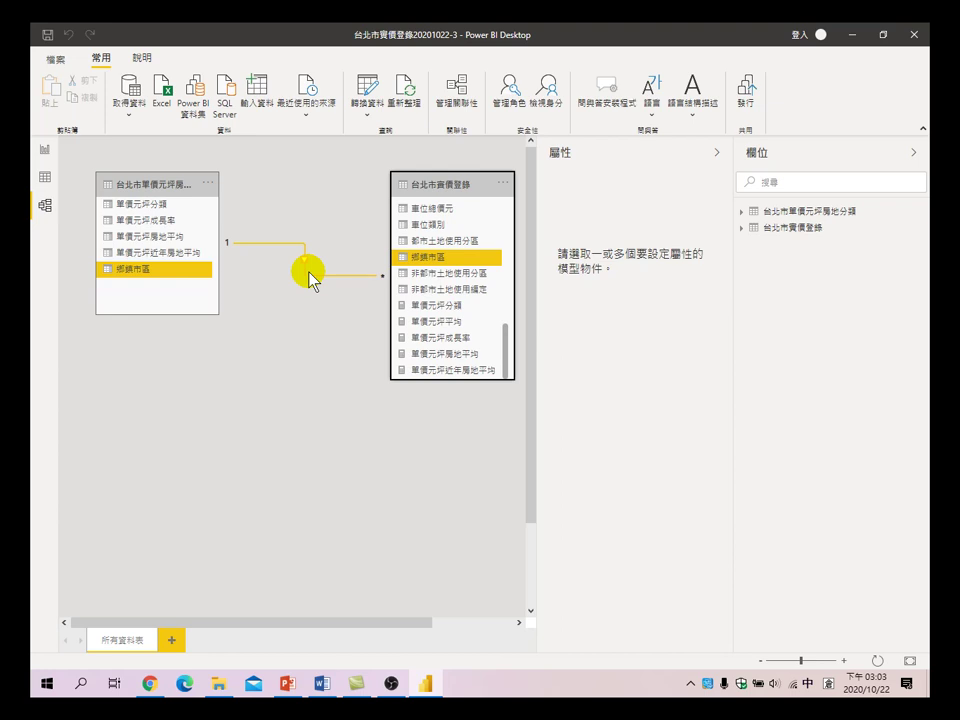
left_click(240, 205)
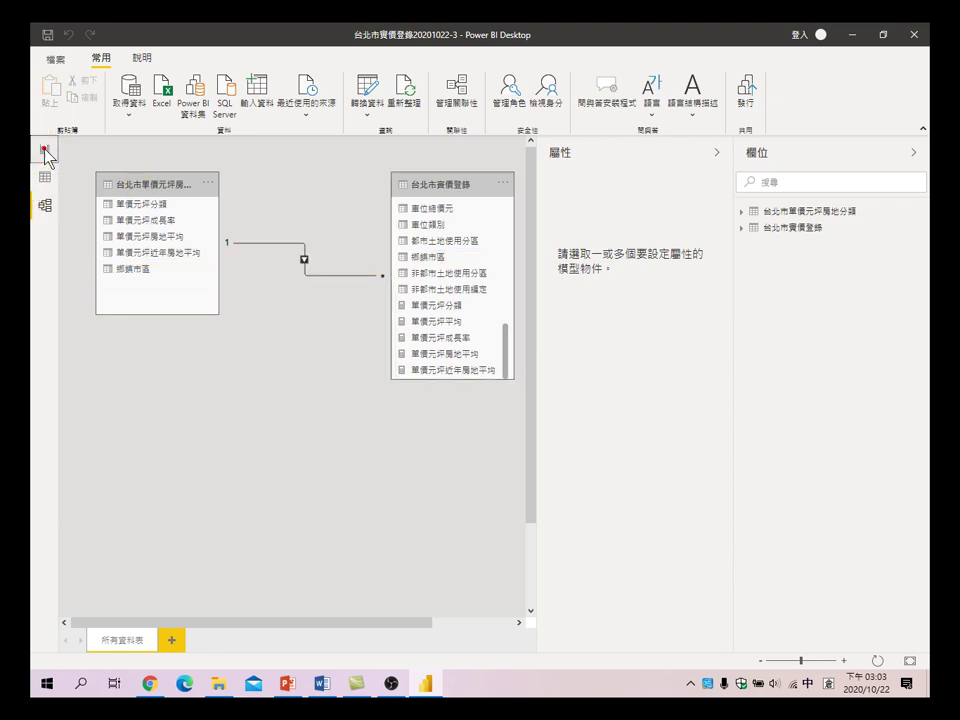
Switch to the report page that holds the district price table
left_click(45, 150)
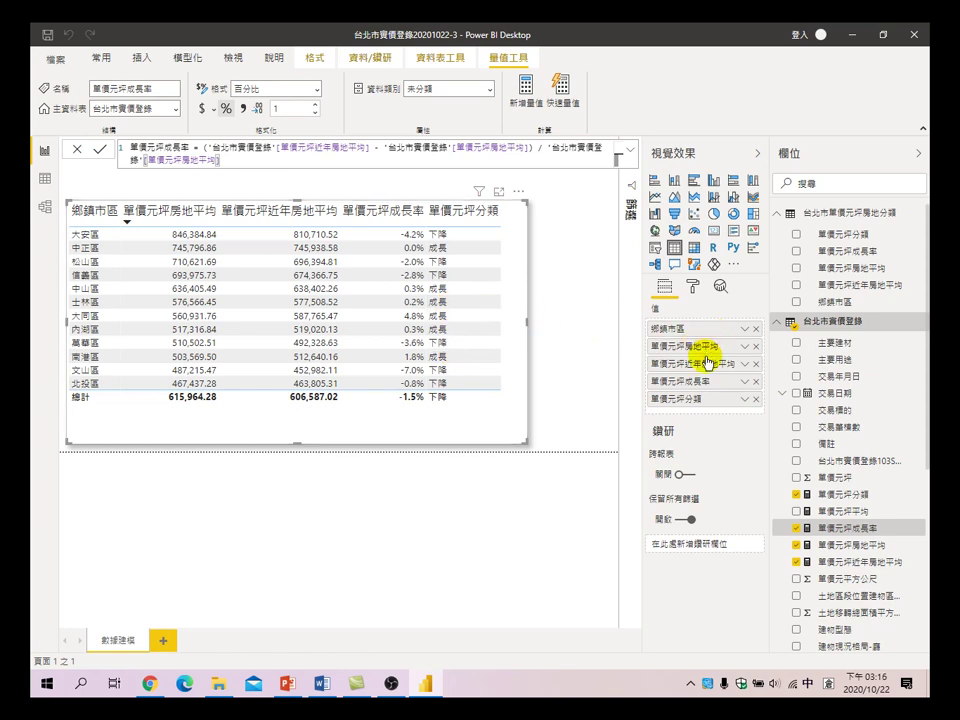
left_click(745, 350)
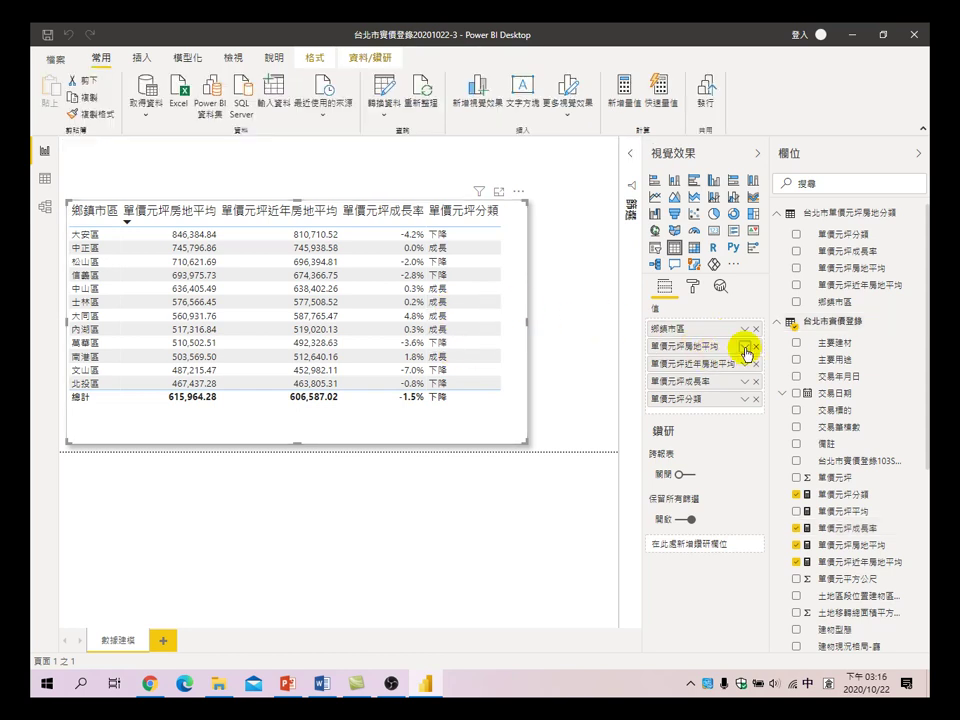
left_click(745, 349)
mouse_move(768, 416)
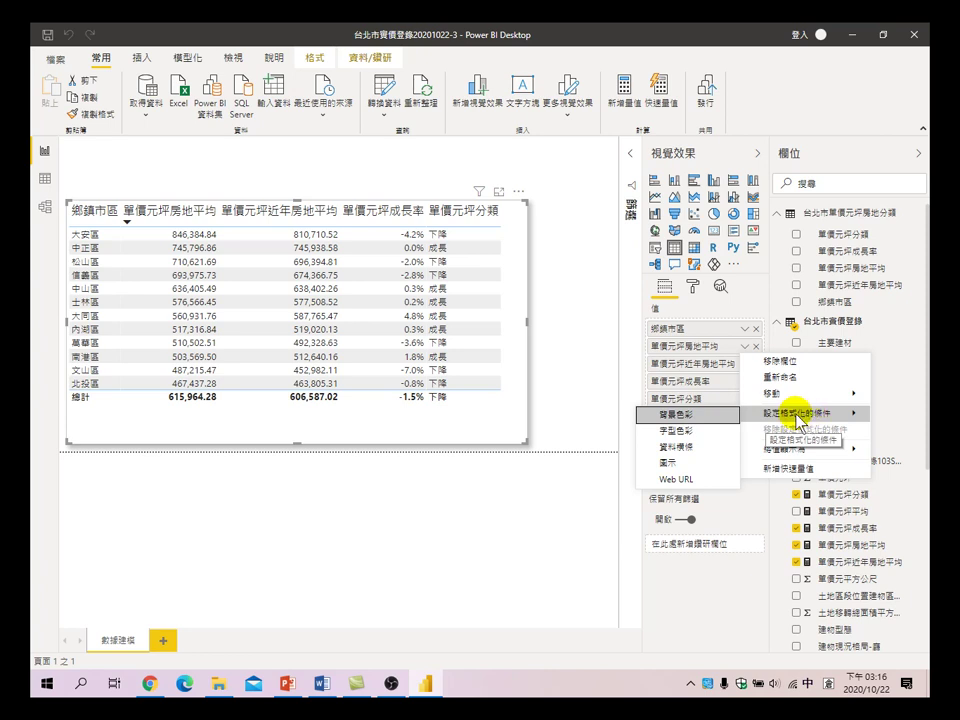
left_click(519, 256)
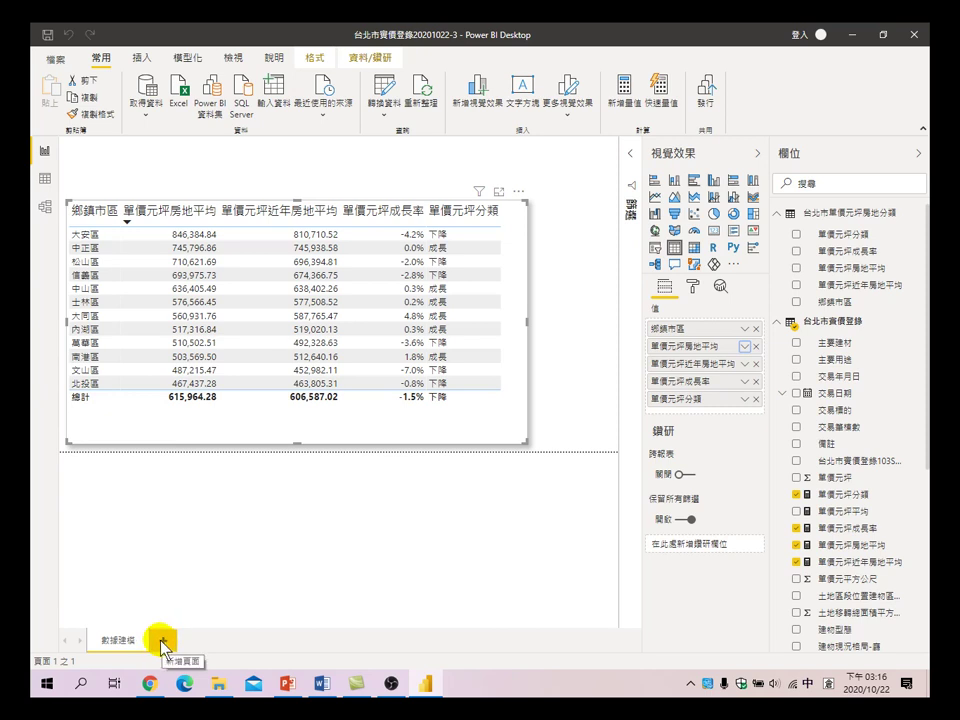
Add a new report page after 數據建模 and name it 儀表板
left_click(163, 641)
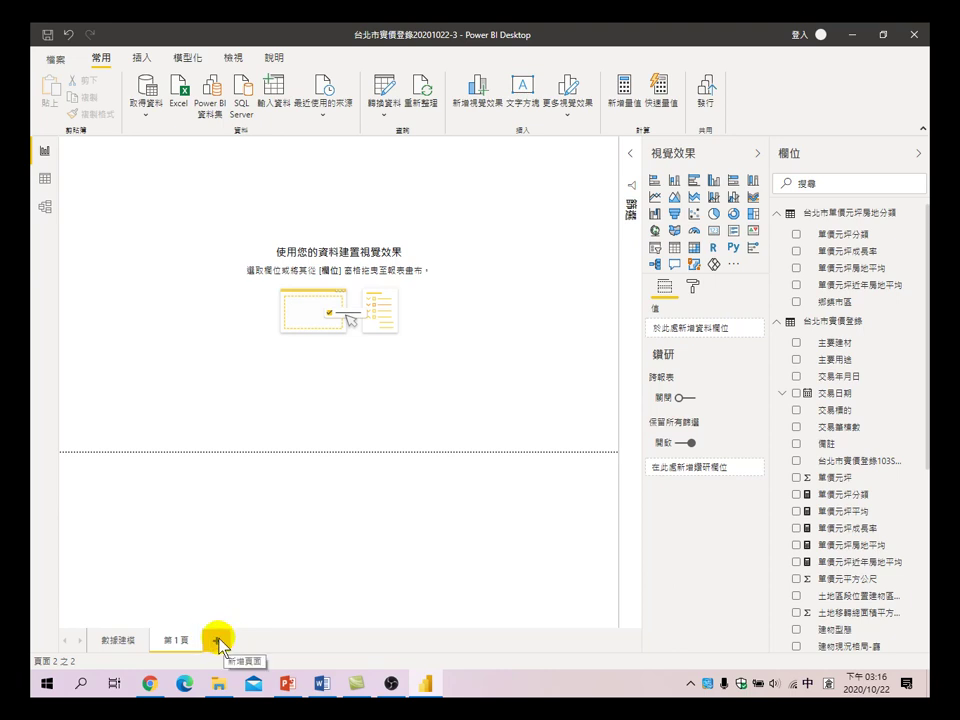
double_click(178, 640)
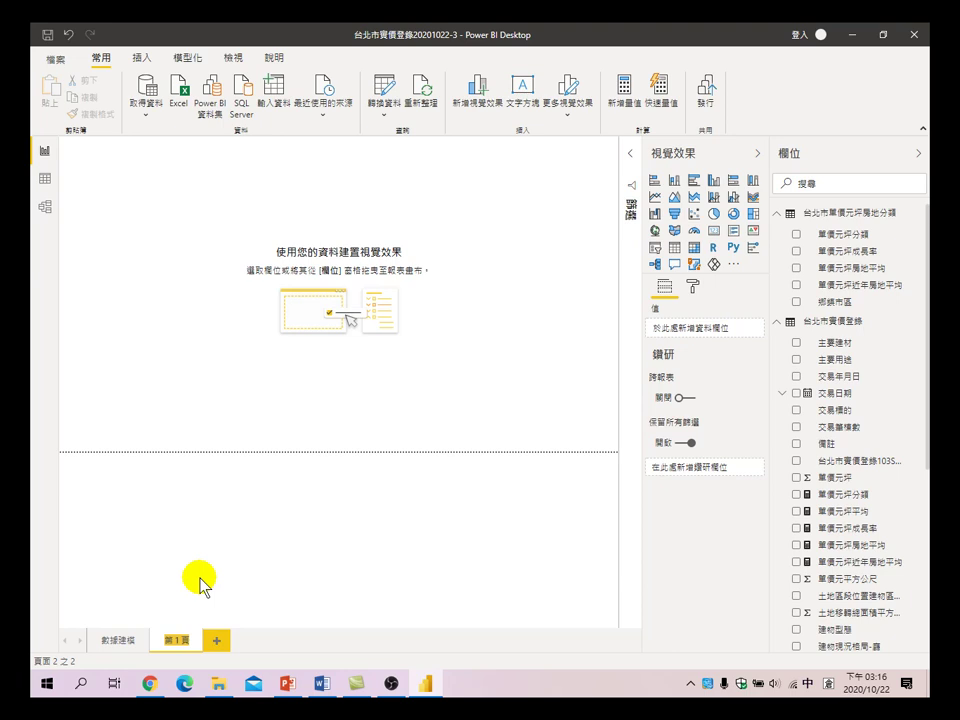
type("儀")
type("表板")
left_click(143, 318)
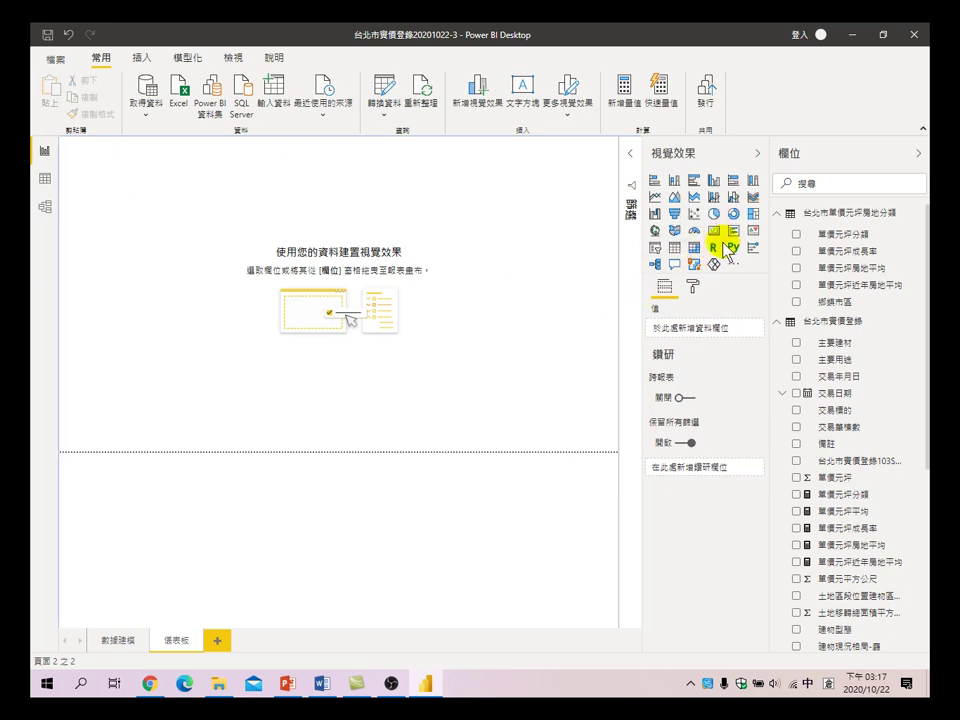
Insert a text box and size it as a wide, short strip at the canvas's top-left
left_click(138, 62)
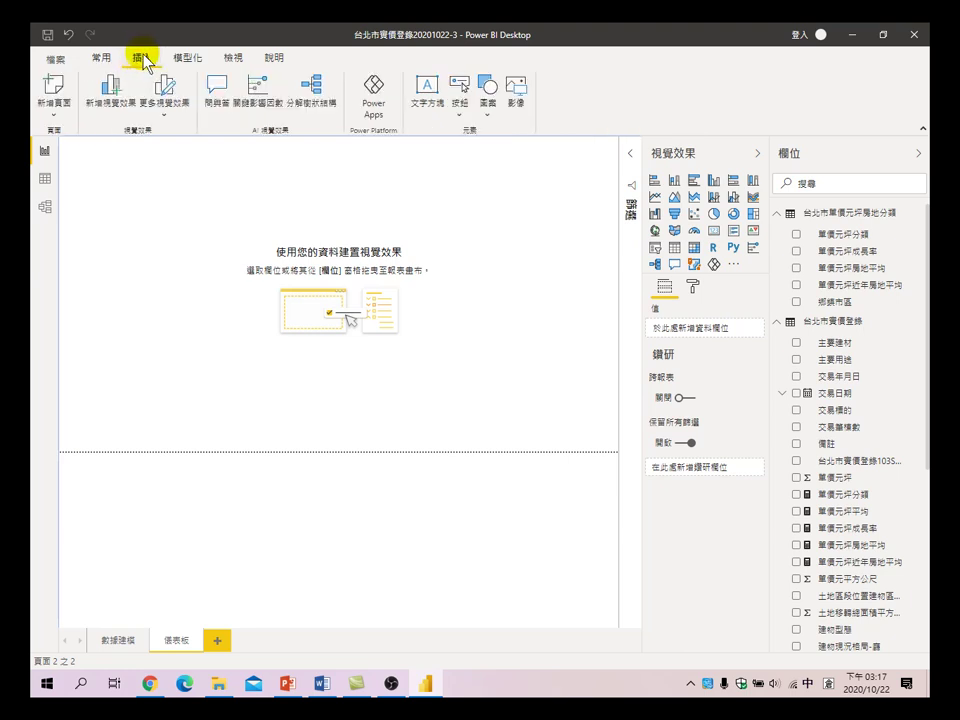
left_click(420, 88)
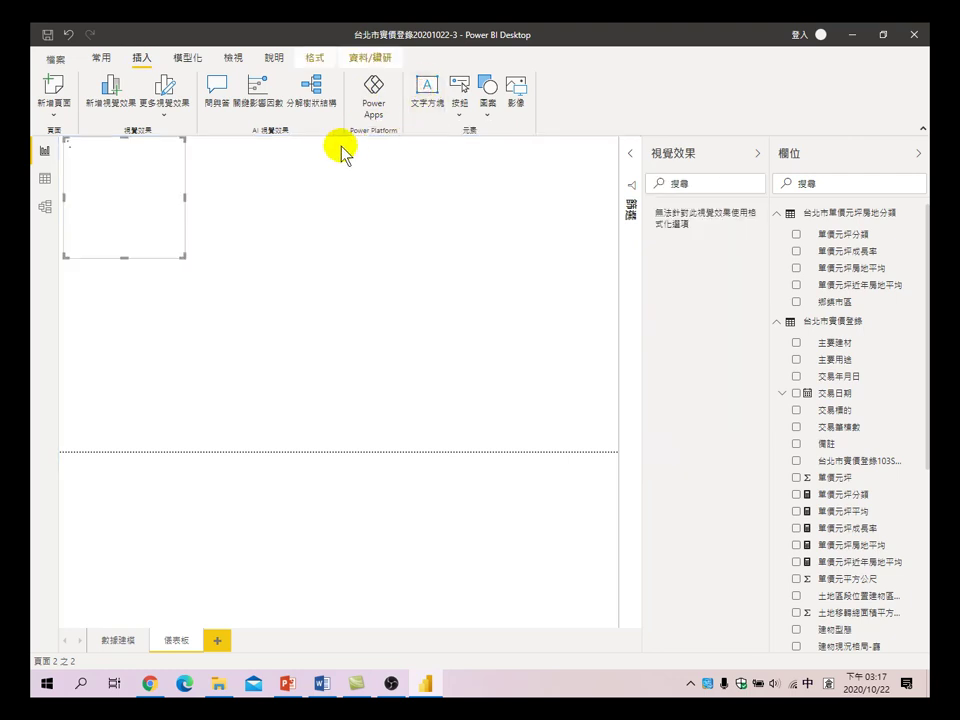
left_click_drag(183, 255, 226, 212)
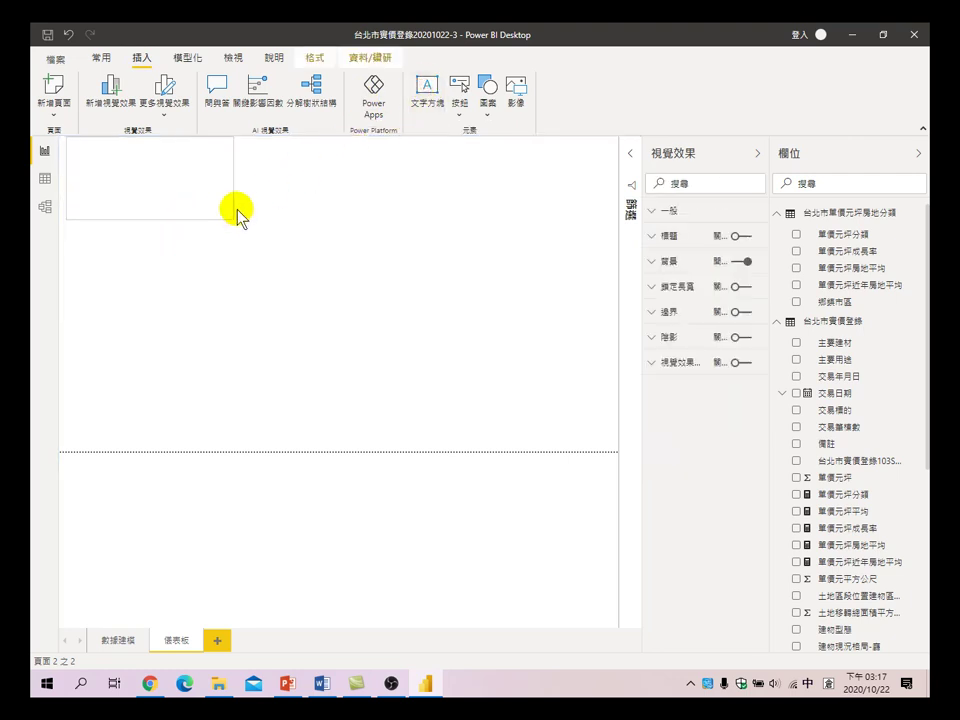
left_click_drag(67, 175, 60, 175)
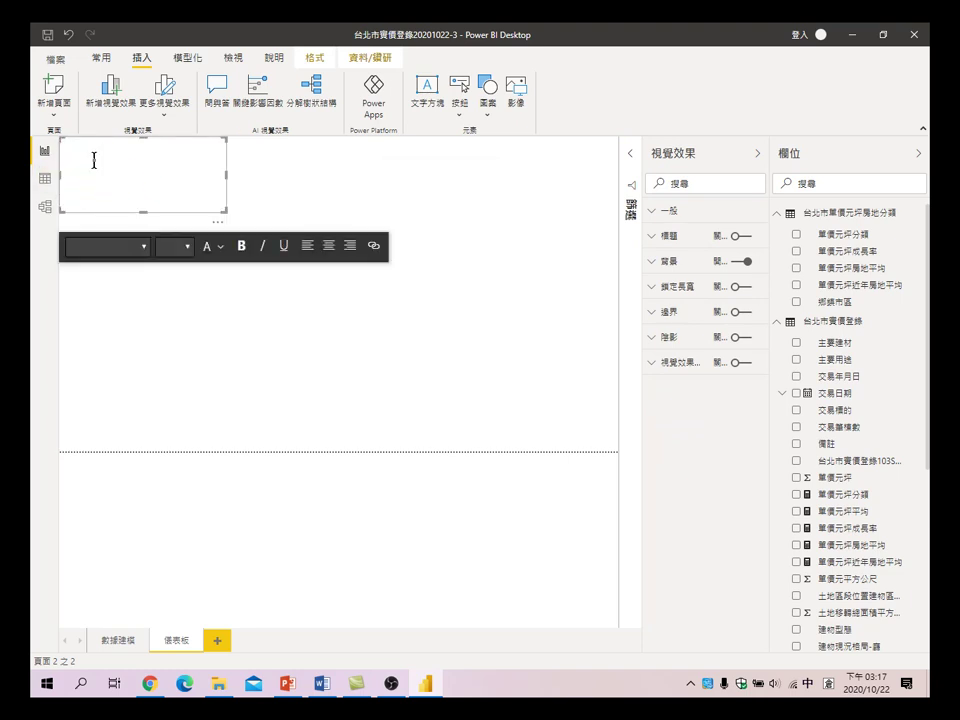
left_click(90, 155)
left_click(88, 152)
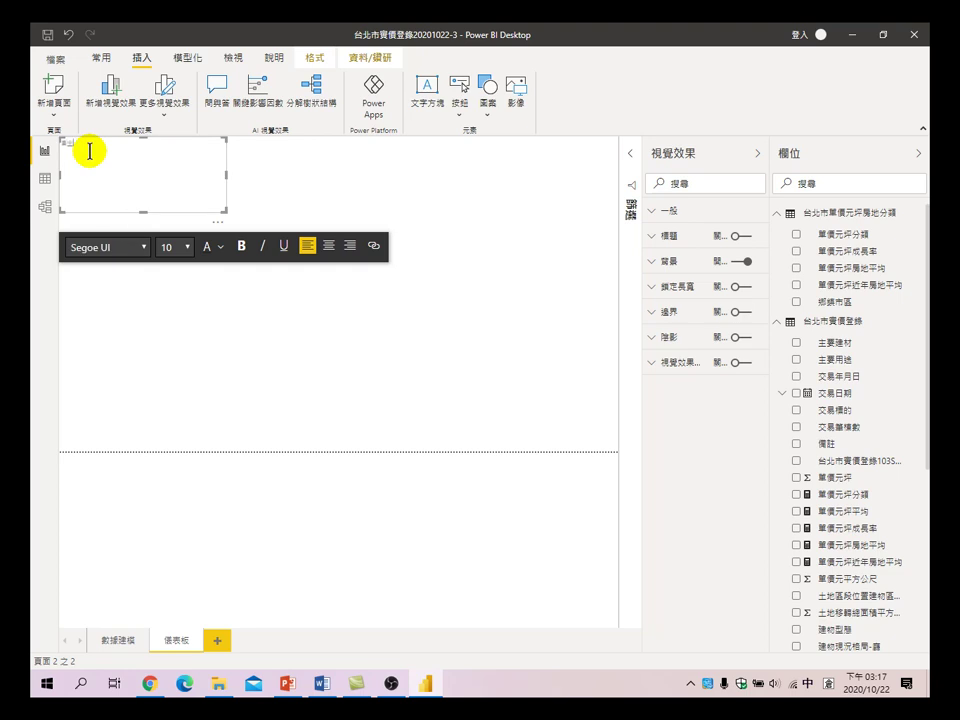
Type the opening Chinese characters of the dashboard title into the text box
key("Down")
key("Escape")
key("Down")
key("Escape")
key("Down")
key("Escape")
key("Down")
key("Escape")
key("Down")
key("Escape")
key("Down")
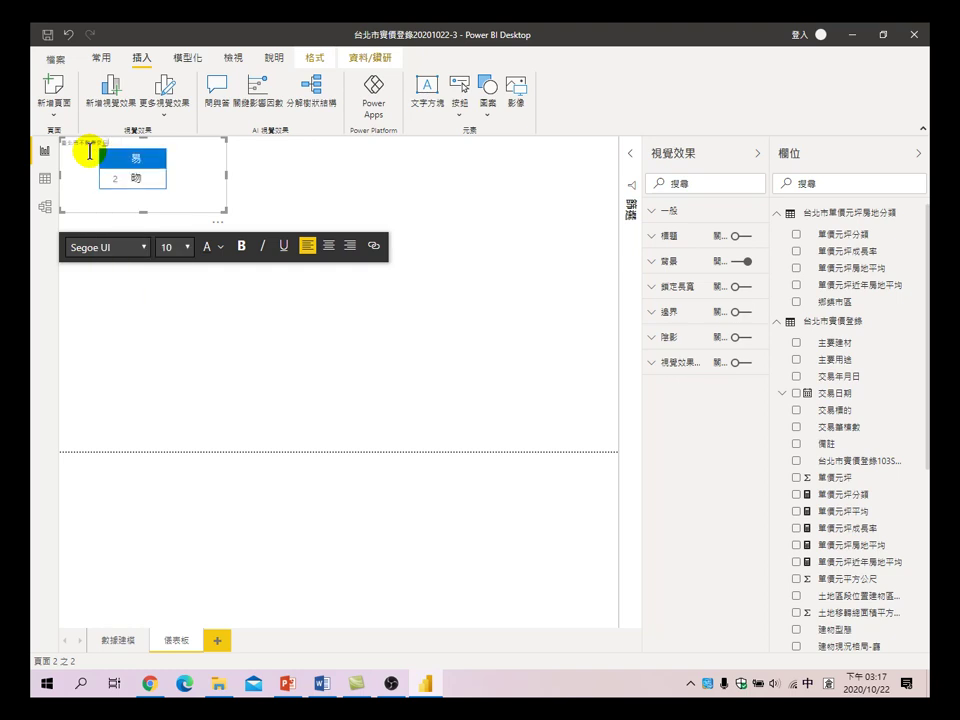
key("Return")
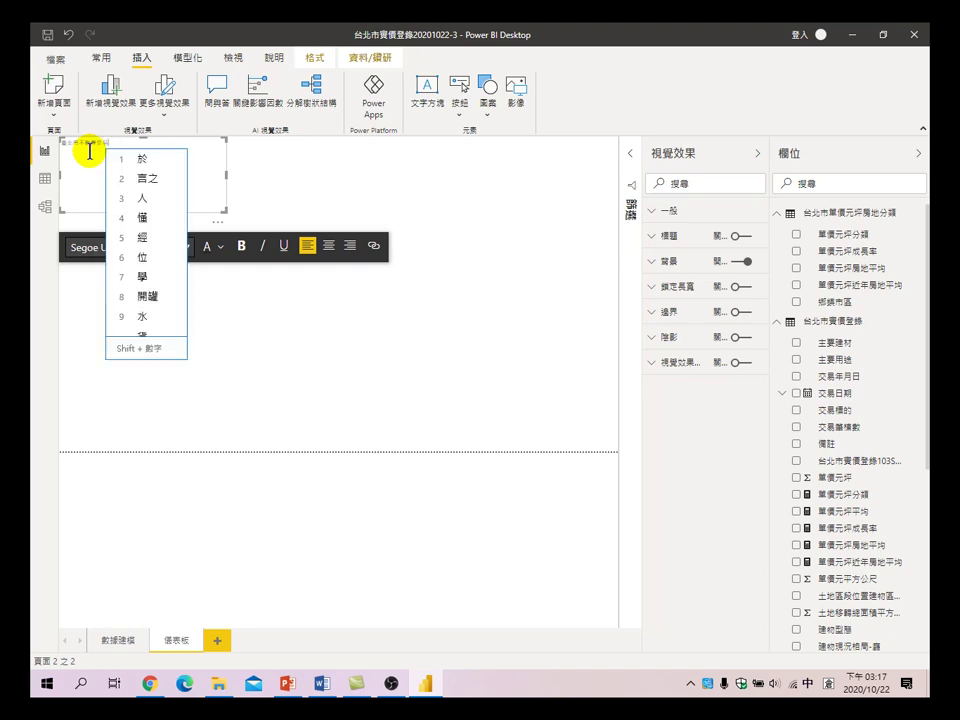
key("Escape")
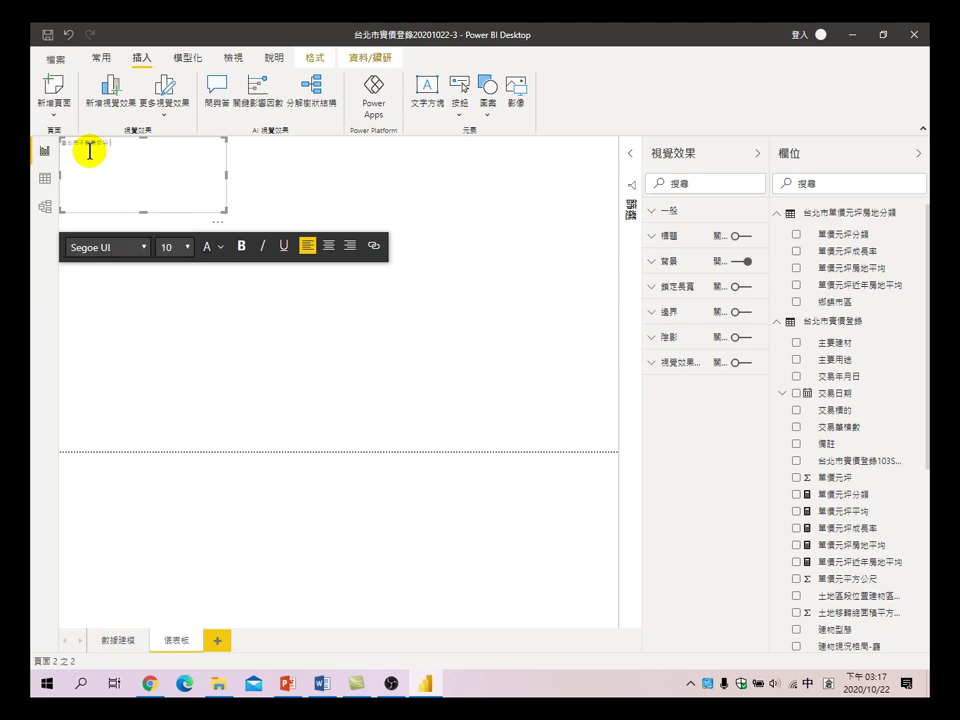
type("房")
key("Return")
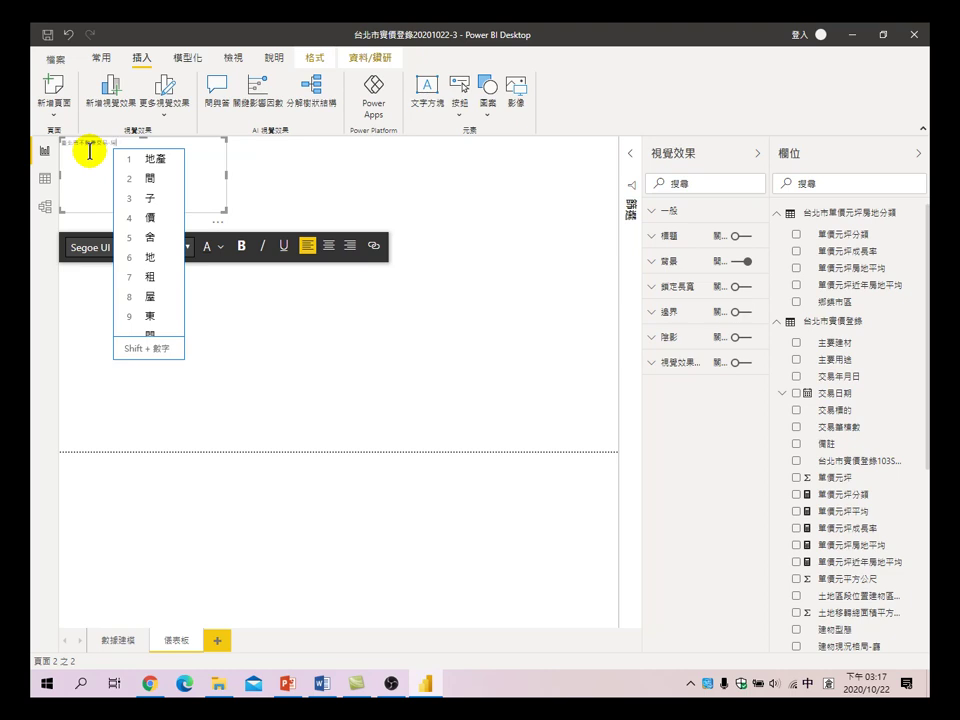
key("shift+1")
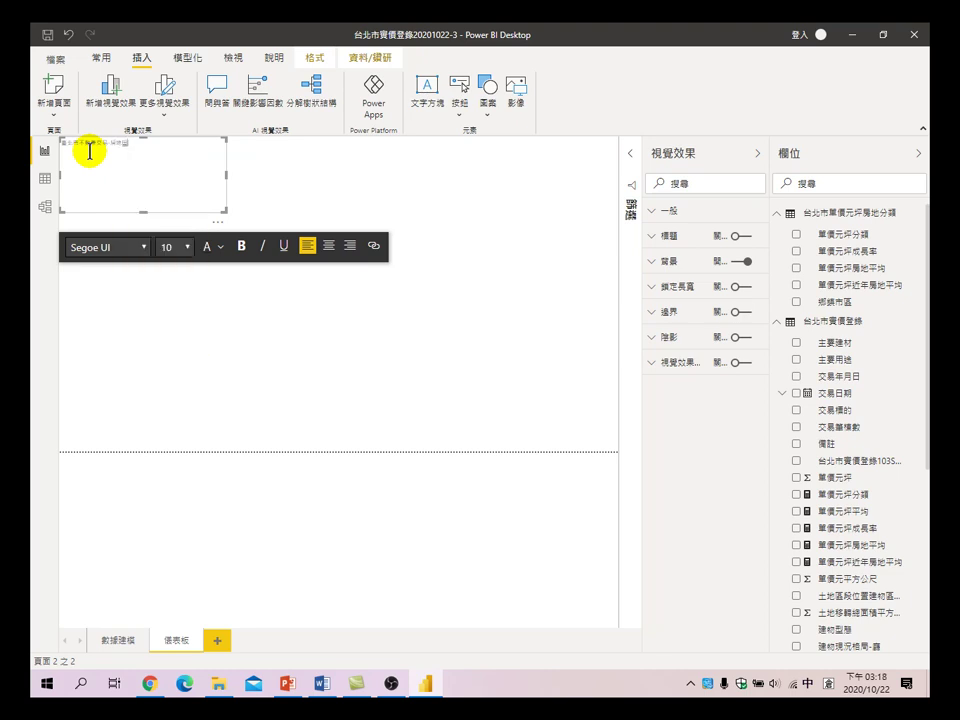
type("分")
key("Return")
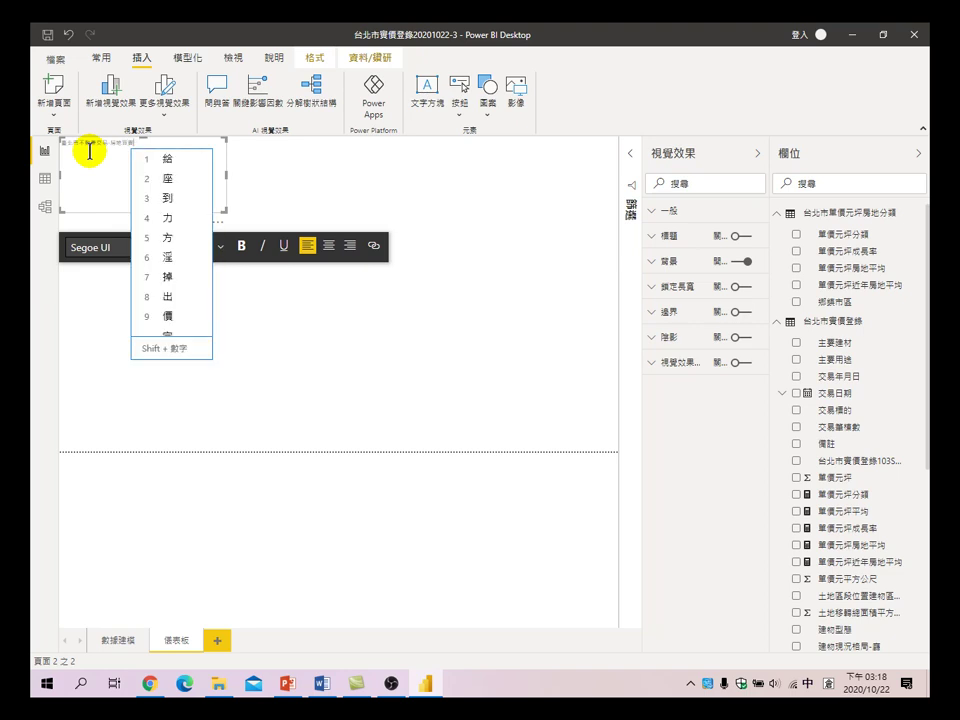
type("排序")
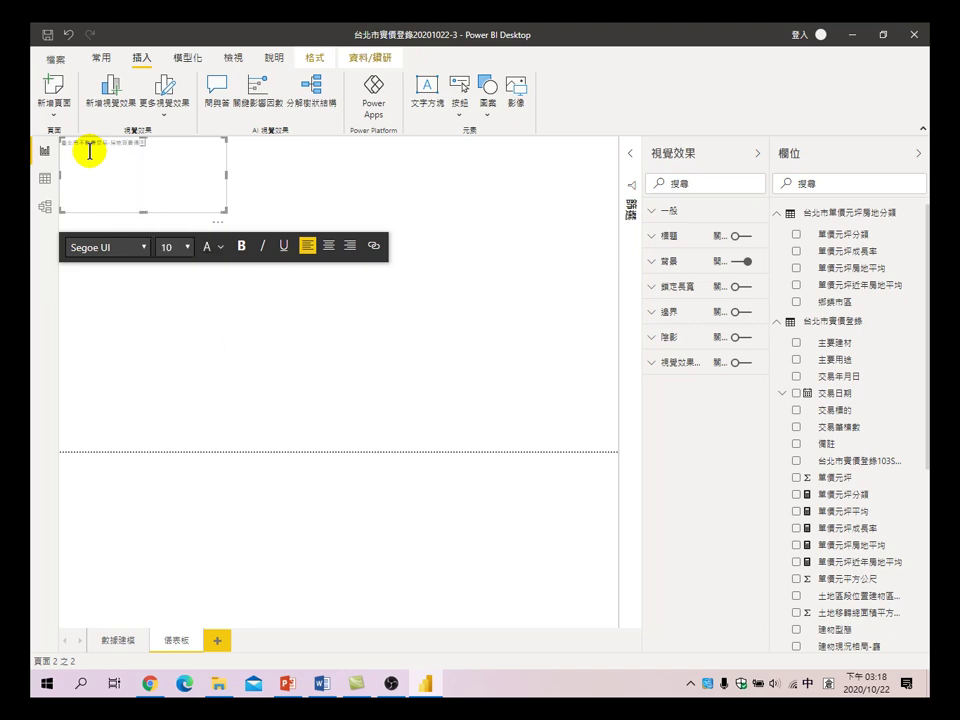
type("表")
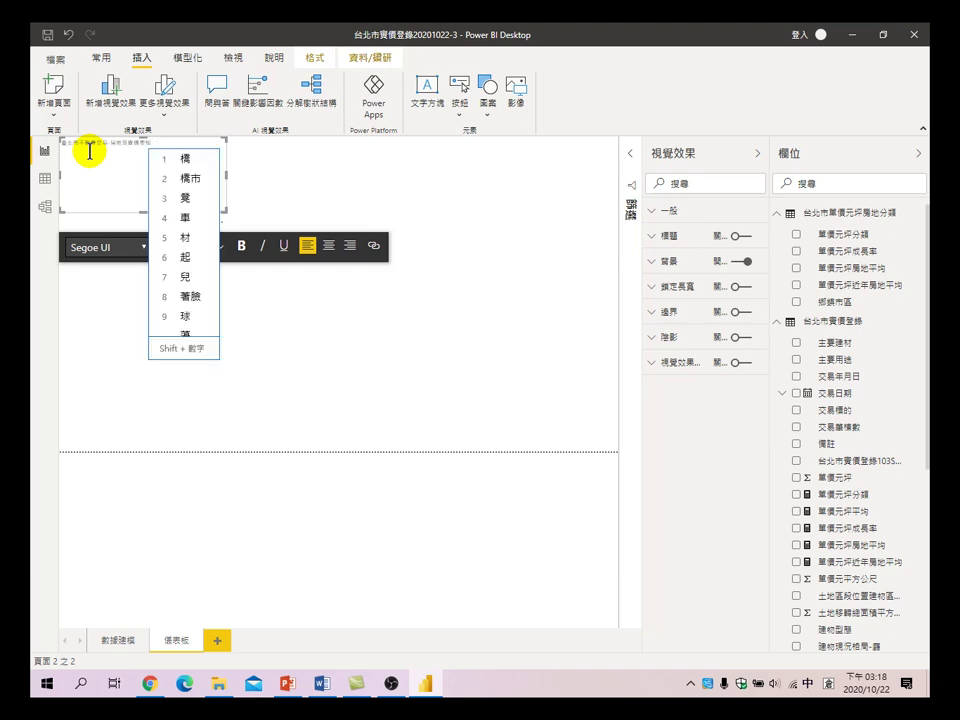
key("Escape")
Make the title text 24 pt and resize the text box to fit it on one line
left_click_drag(186, 148, 48, 146)
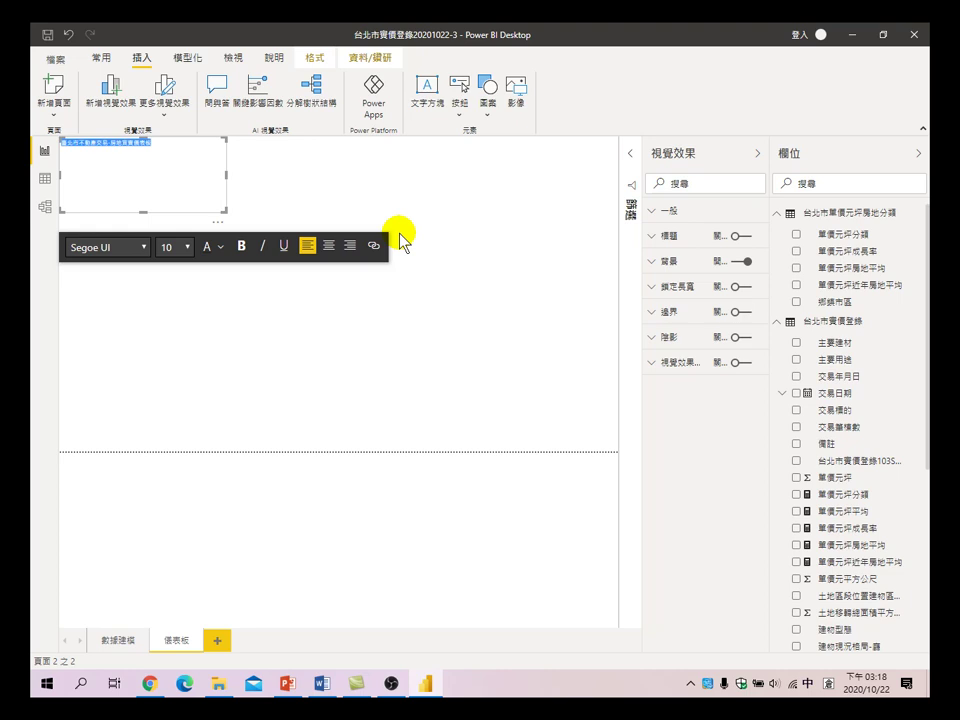
left_click(174, 247)
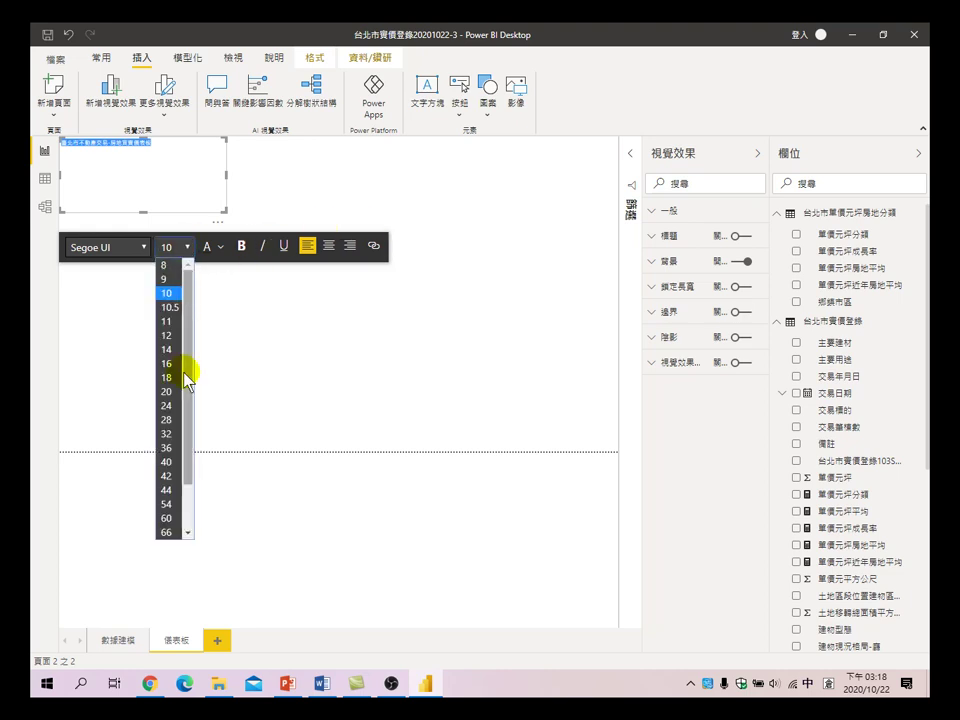
left_click(170, 405)
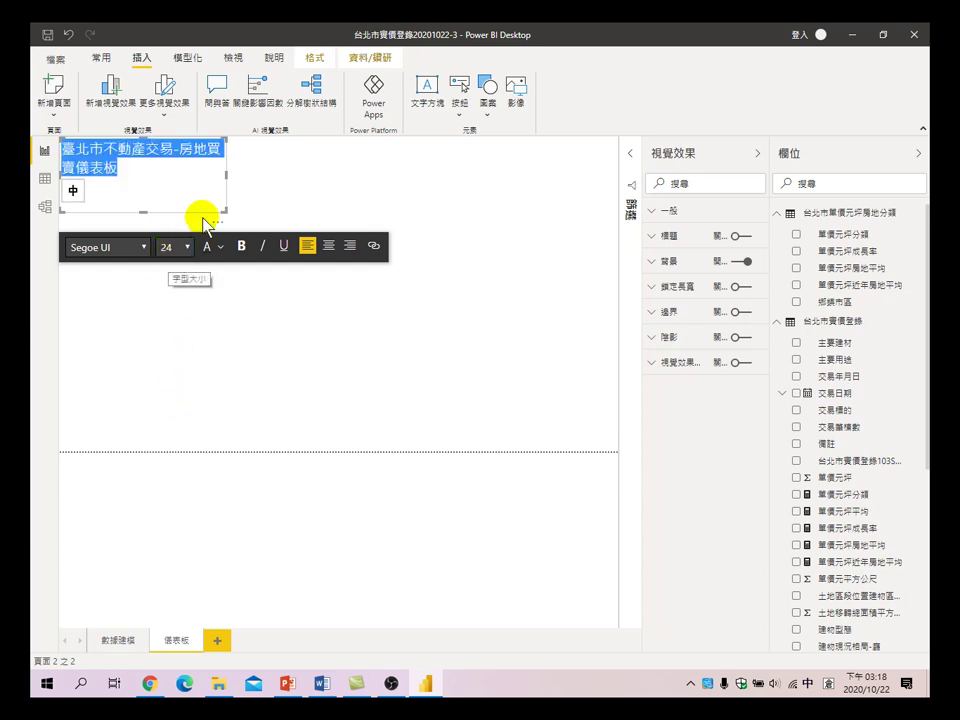
left_click_drag(226, 177, 283, 186)
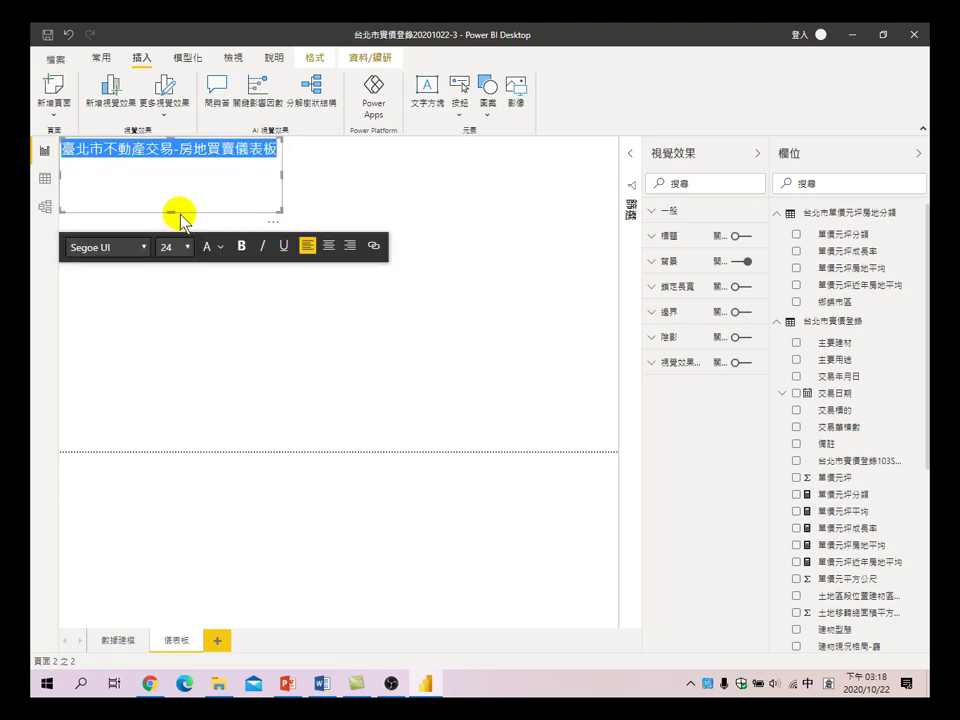
left_click_drag(181, 213, 173, 168)
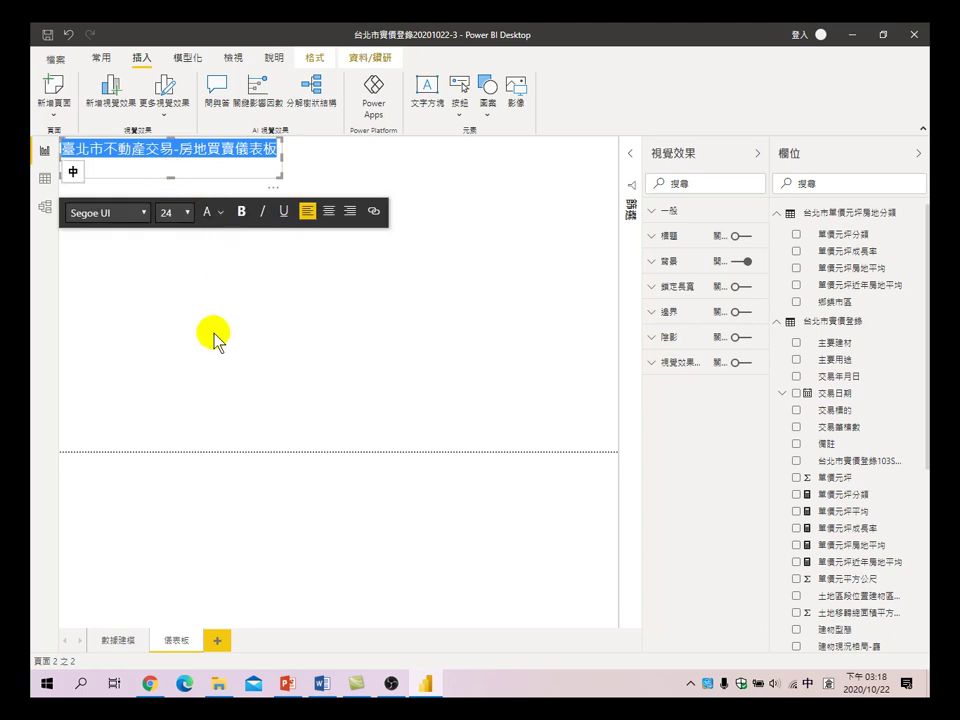
Centre-align the title text within its text box
left_click(335, 214)
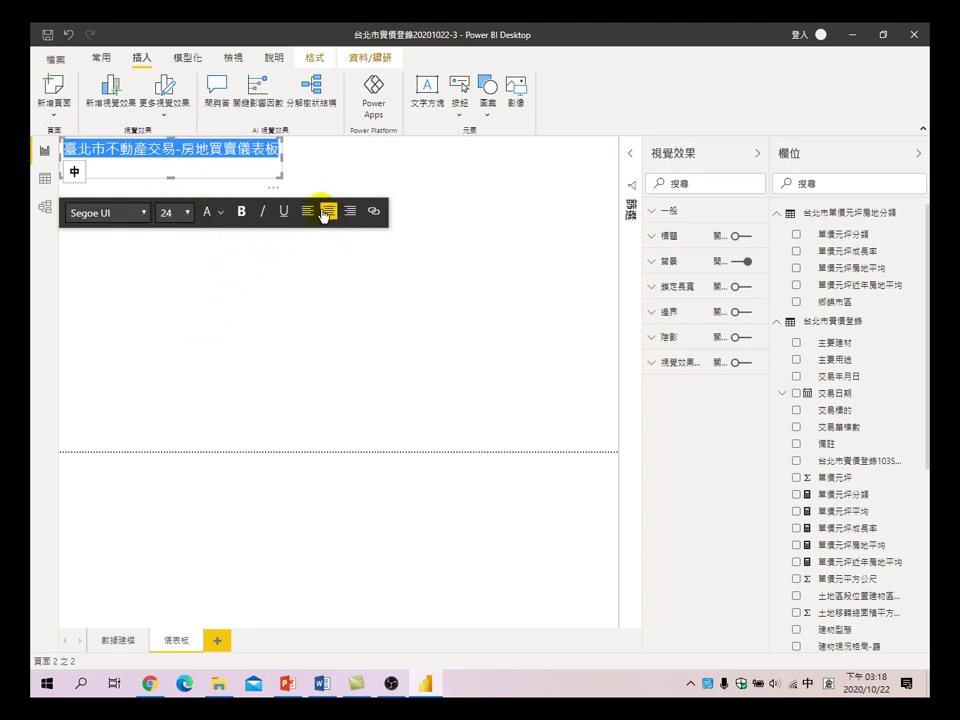
left_click(261, 289)
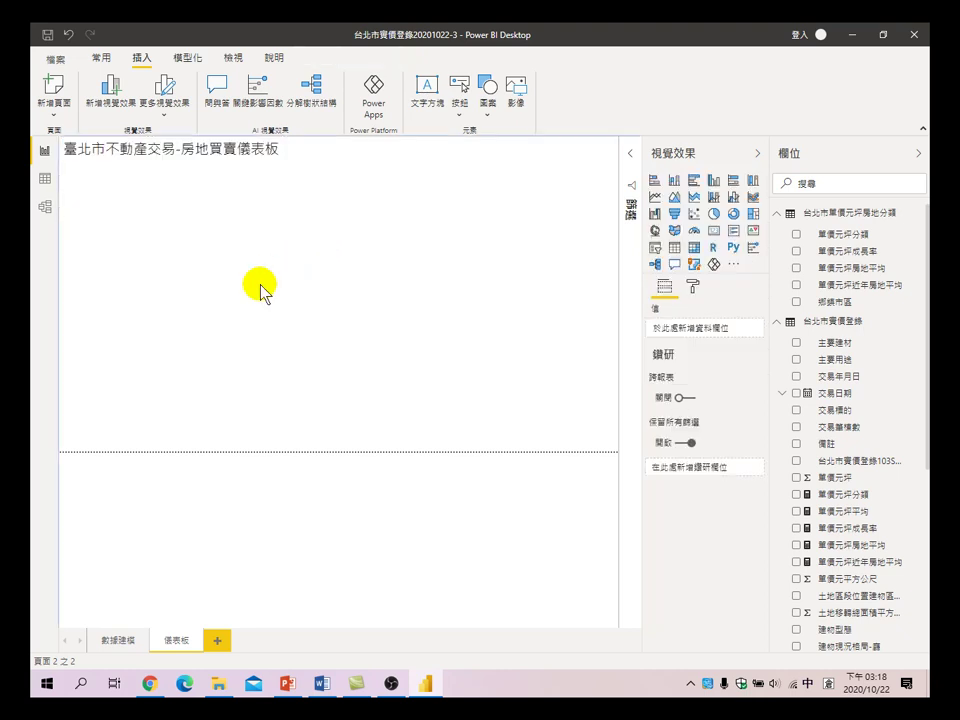
left_click(180, 164)
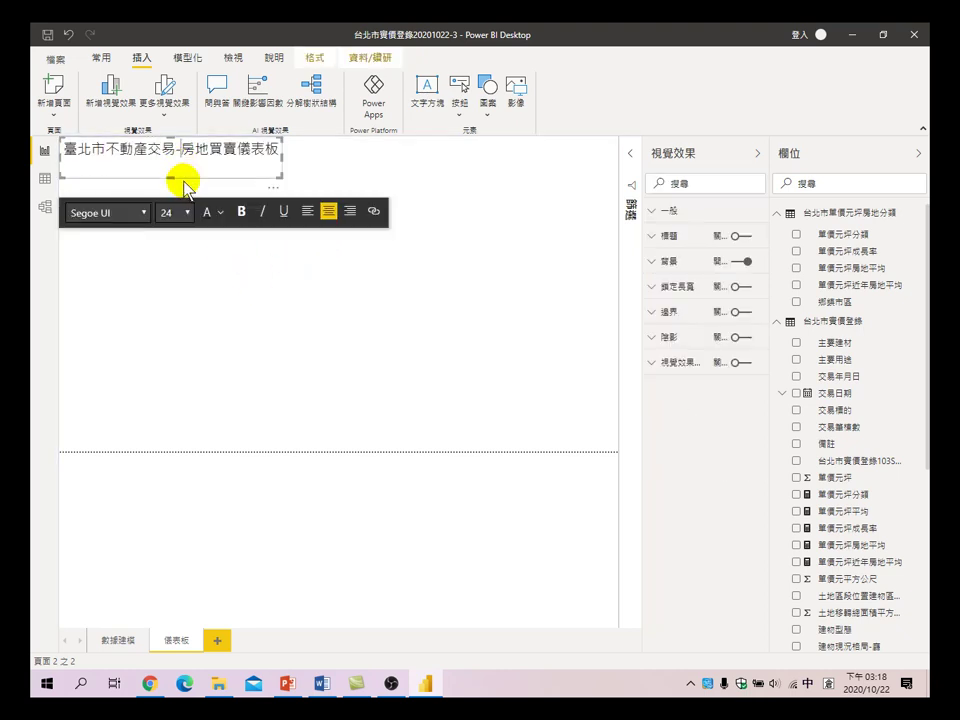
left_click(257, 182)
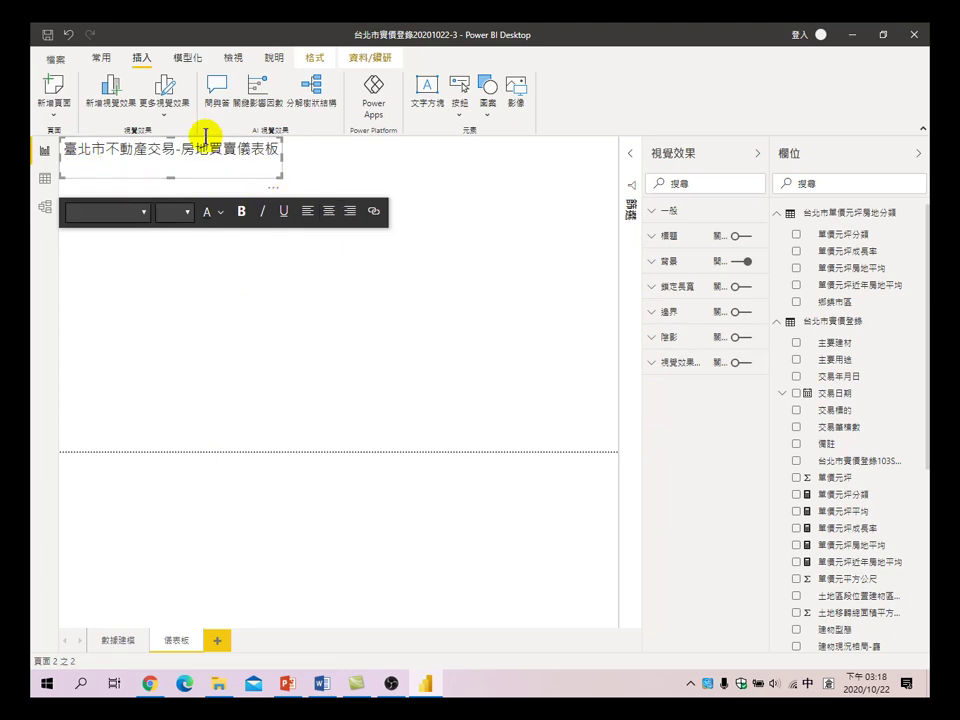
left_click_drag(120, 155, 220, 155)
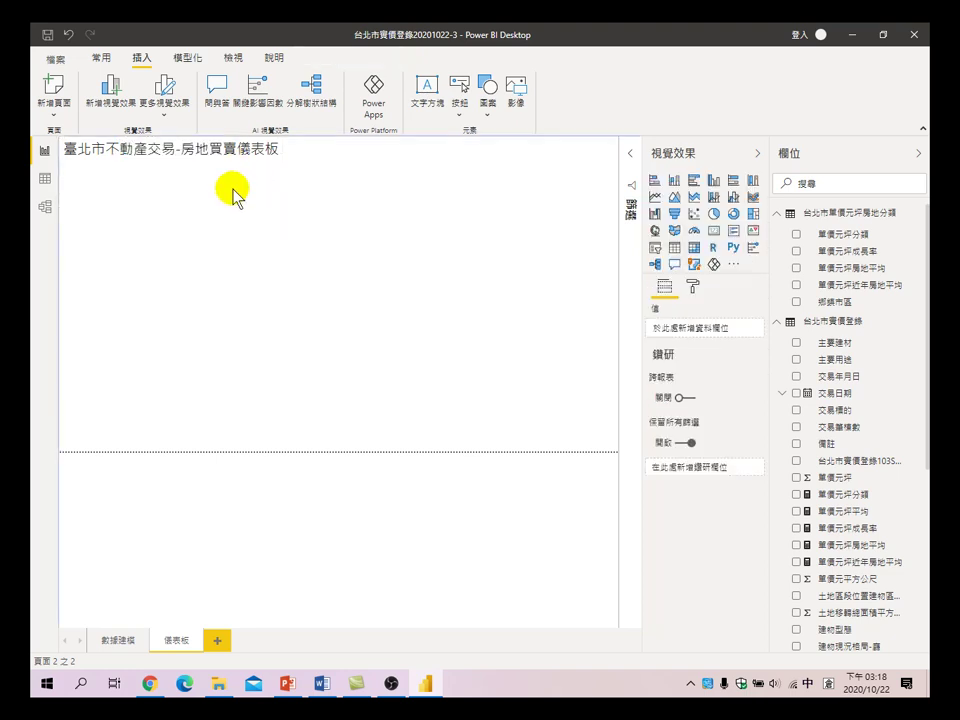
Switch on the 邊界 border and 陰影 shadow for the title text box
left_click(268, 158)
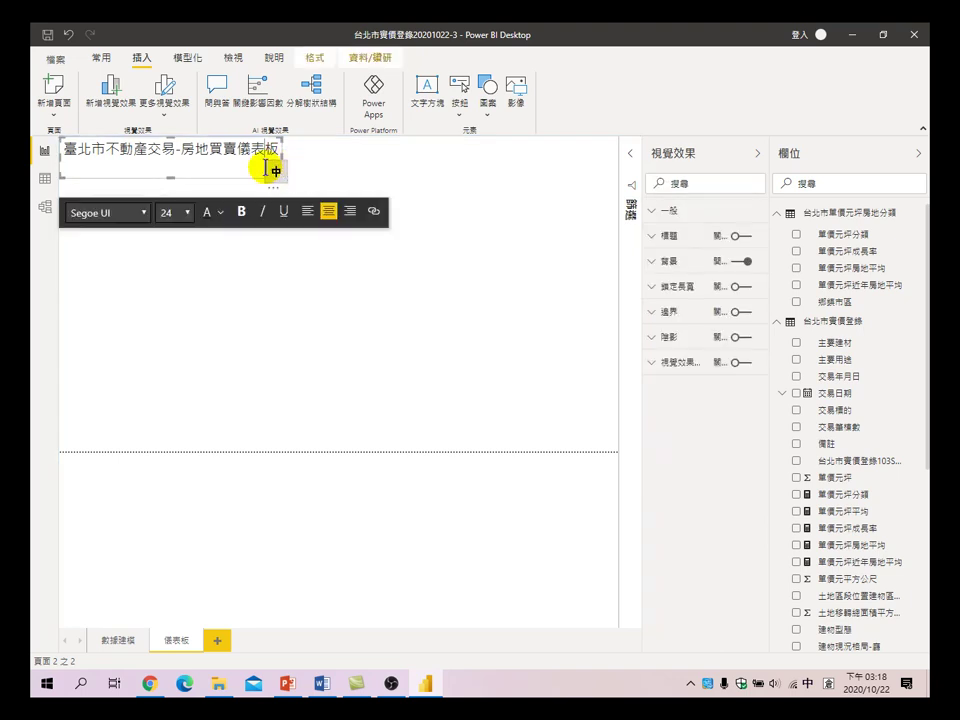
left_click(242, 176)
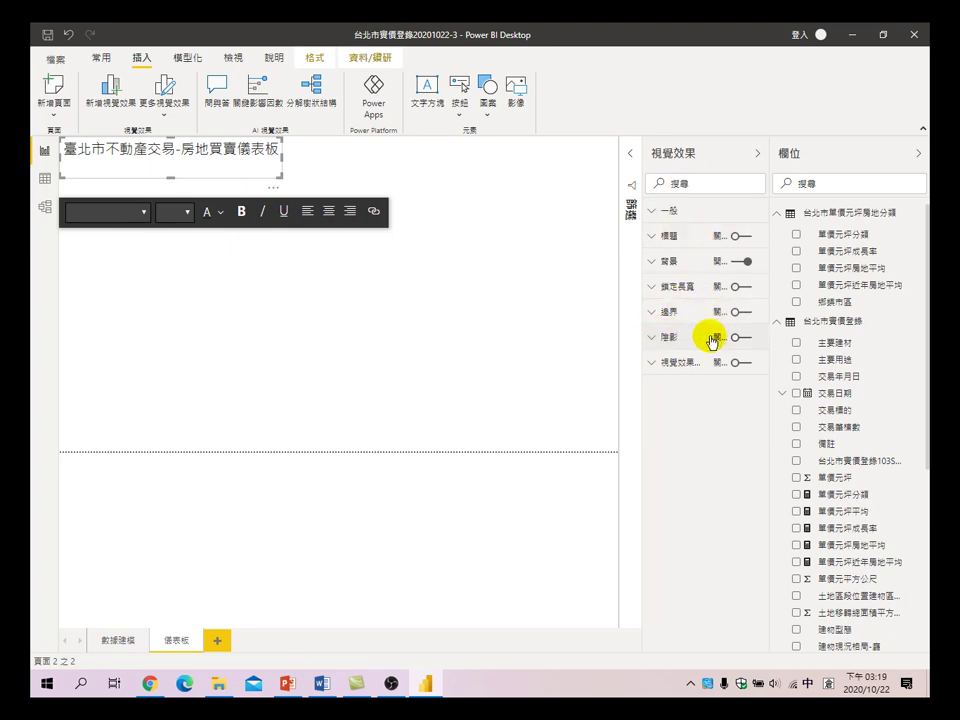
left_click(737, 313)
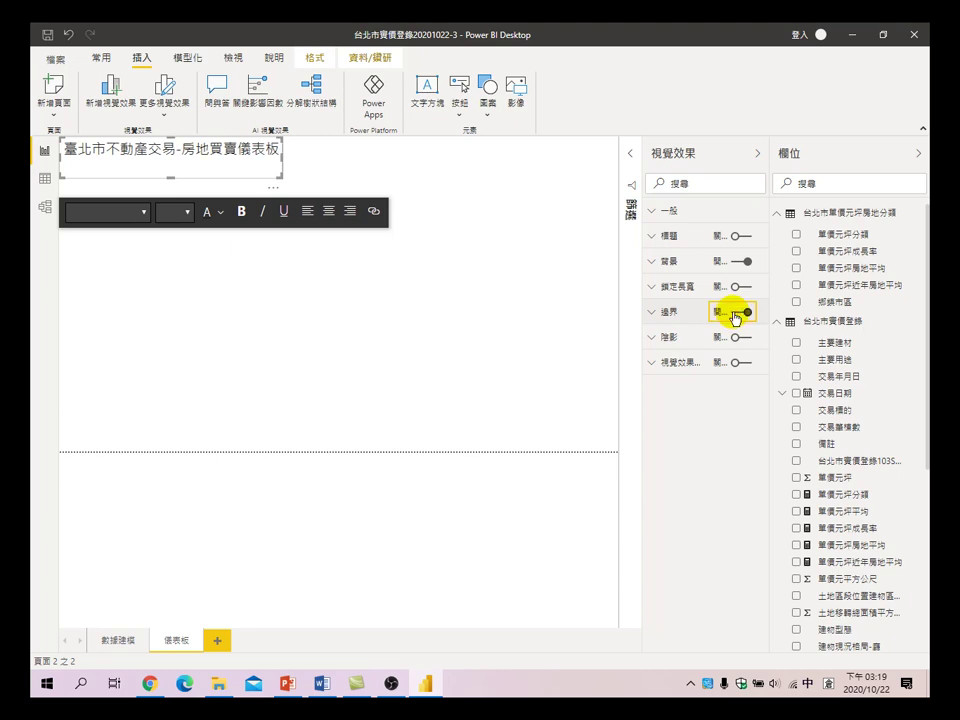
left_click(737, 338)
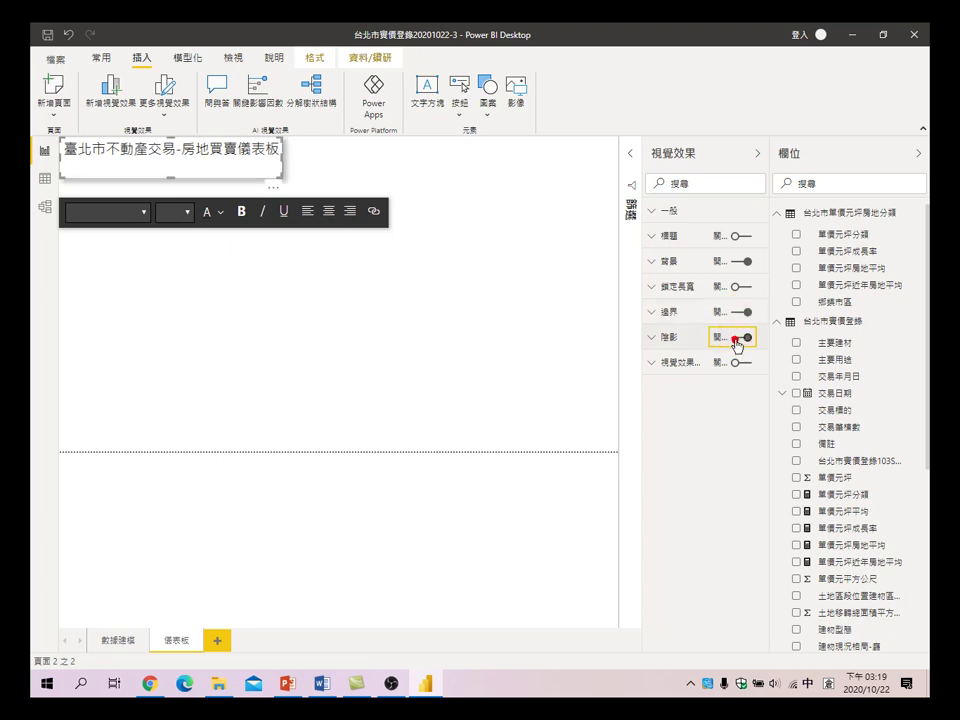
left_click(343, 334)
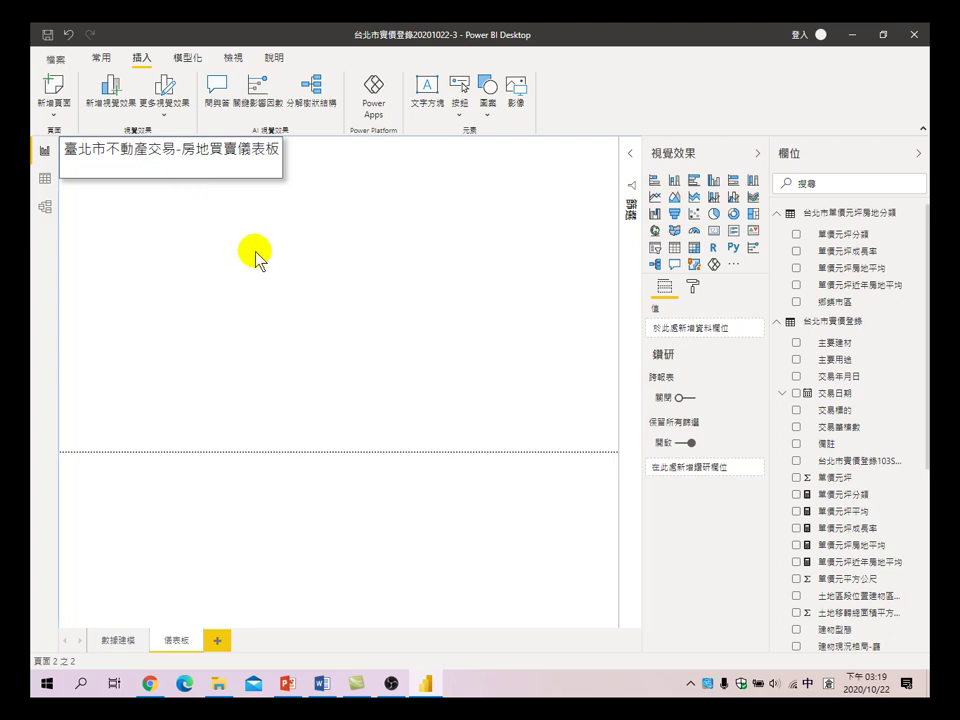
Turn on 格線 gridlines for the report canvas from the 檢視 tab
left_click(238, 62)
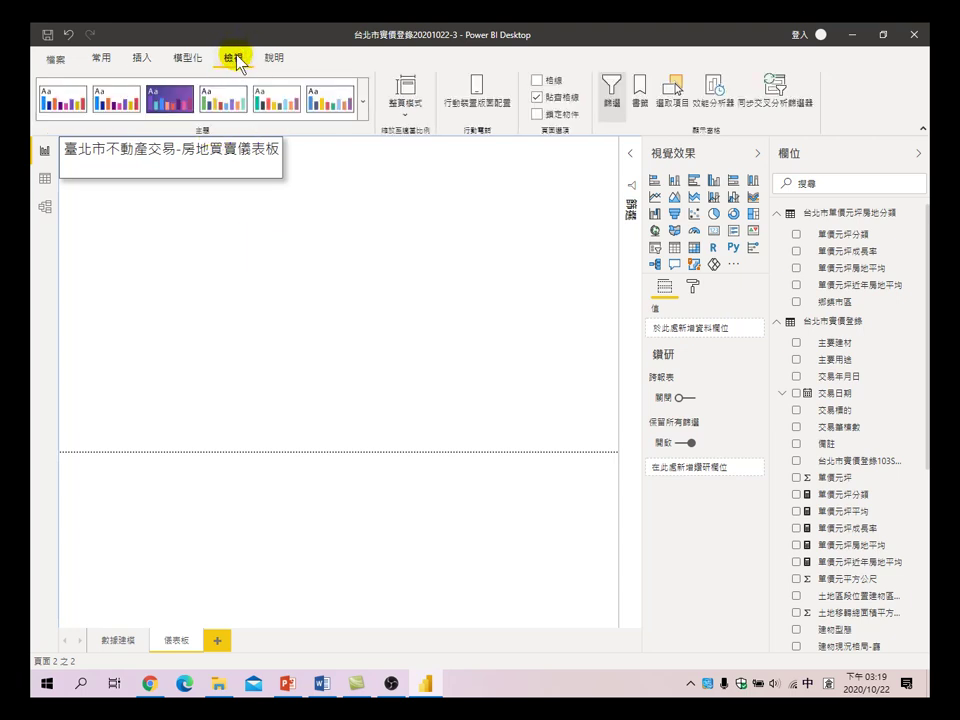
left_click(537, 80)
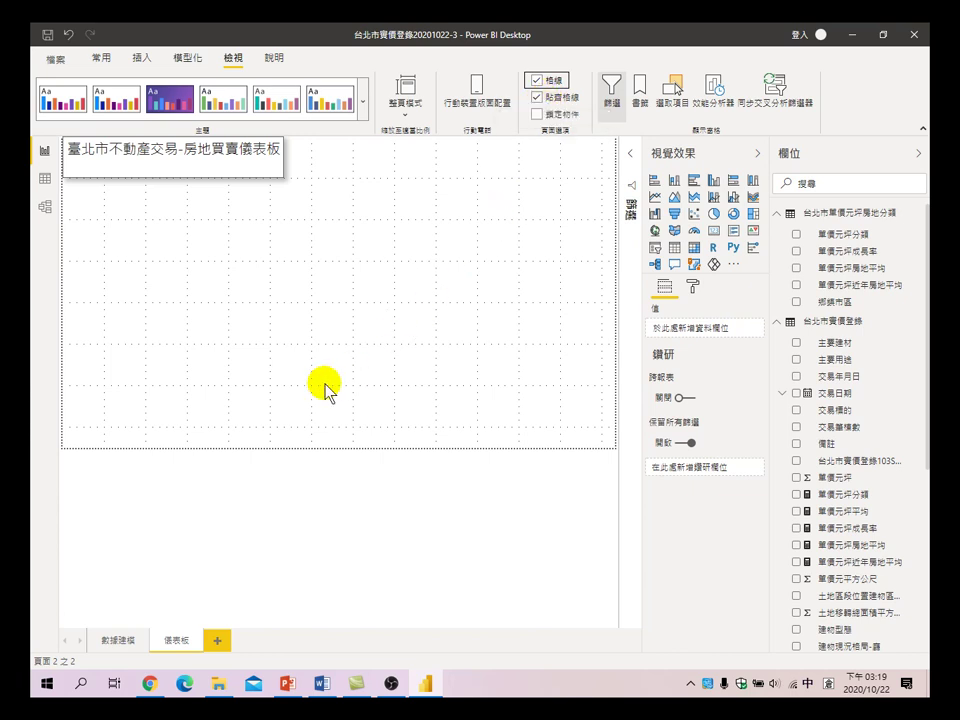
Widen the title text box slightly to the right, then deselect it
left_click(234, 171)
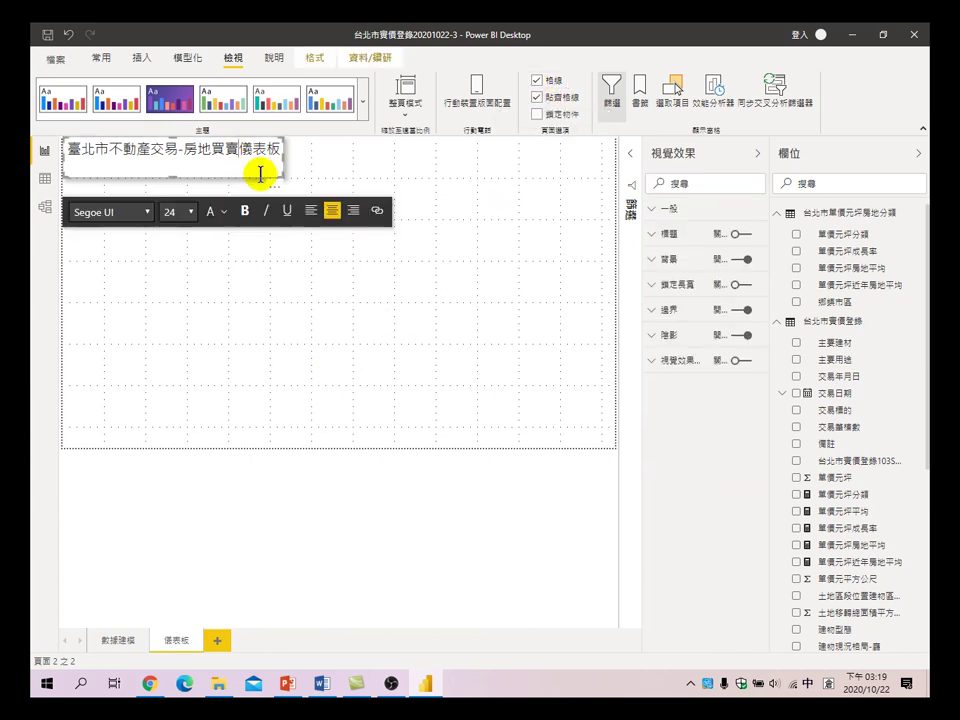
left_click_drag(278, 173, 312, 184)
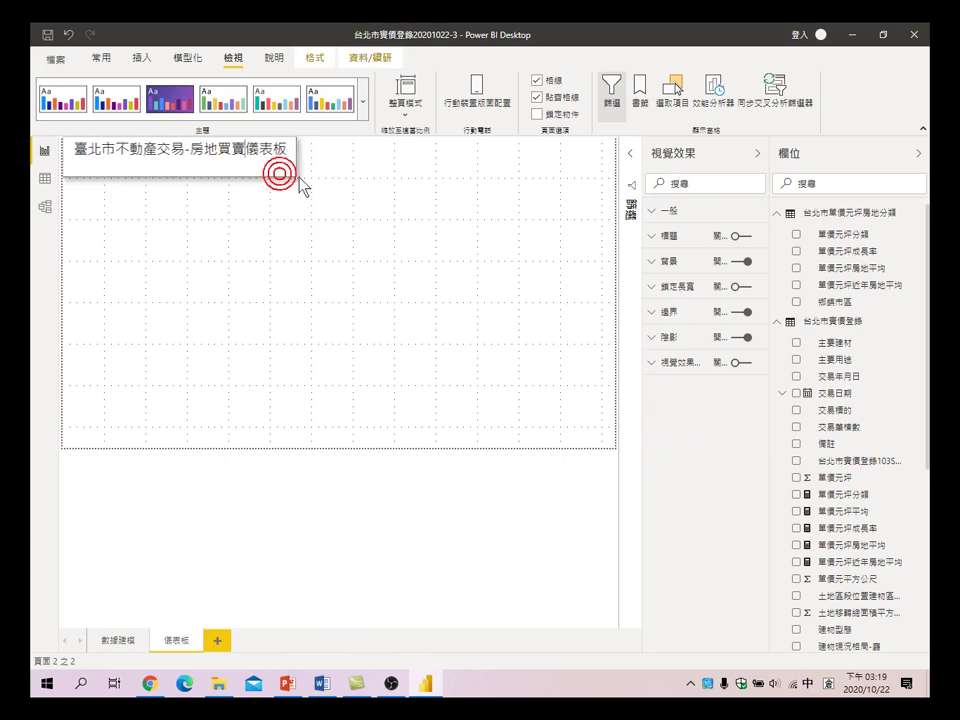
left_click(306, 172)
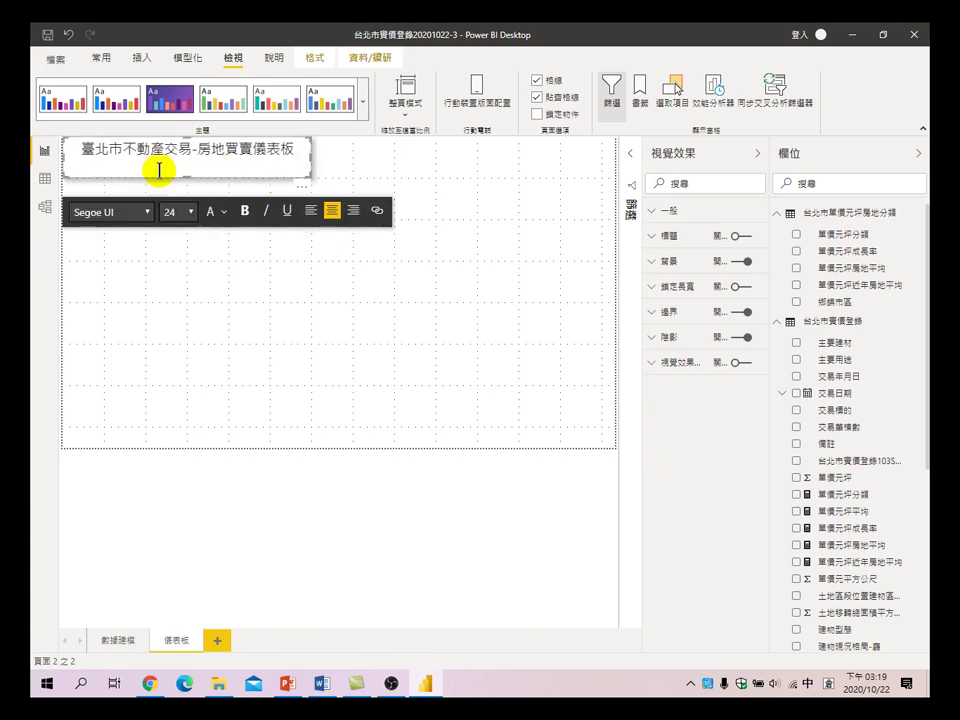
left_click(229, 302)
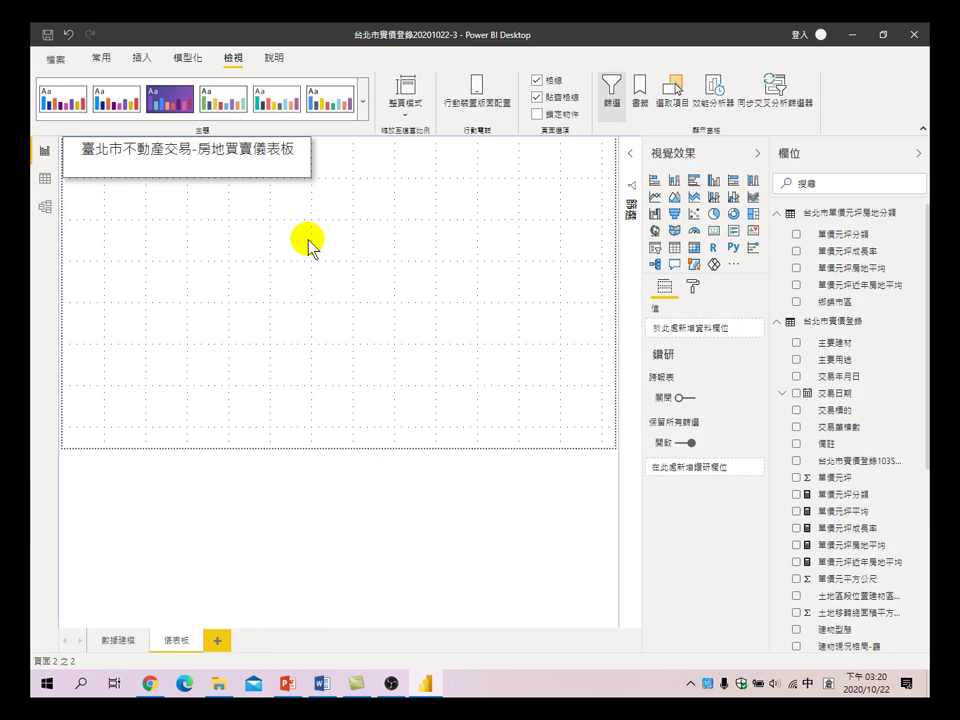
left_click(183, 168)
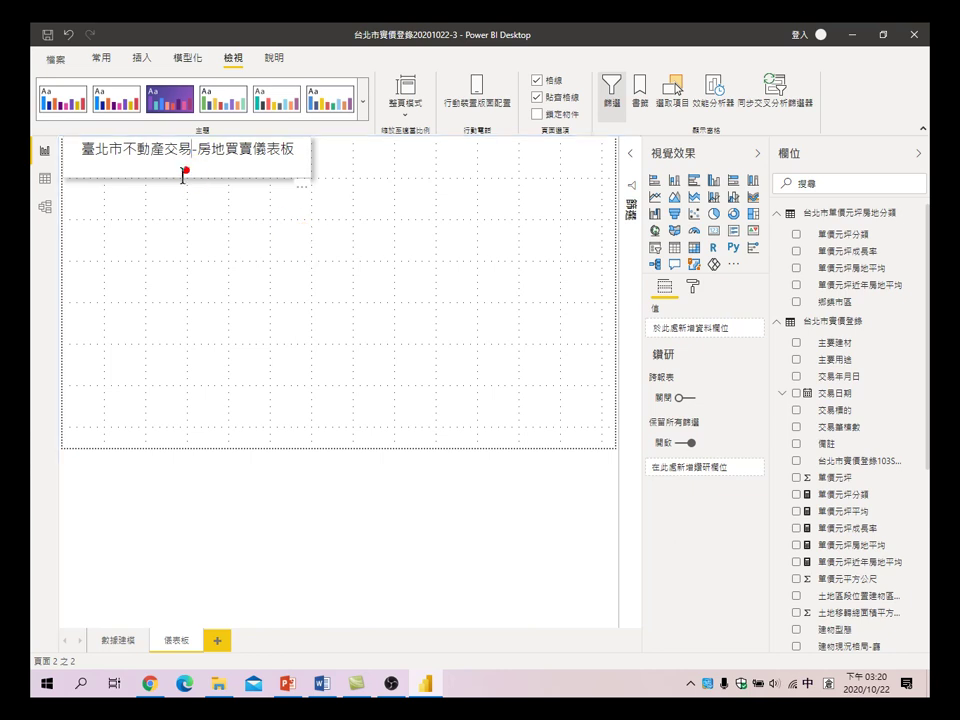
left_click(191, 174)
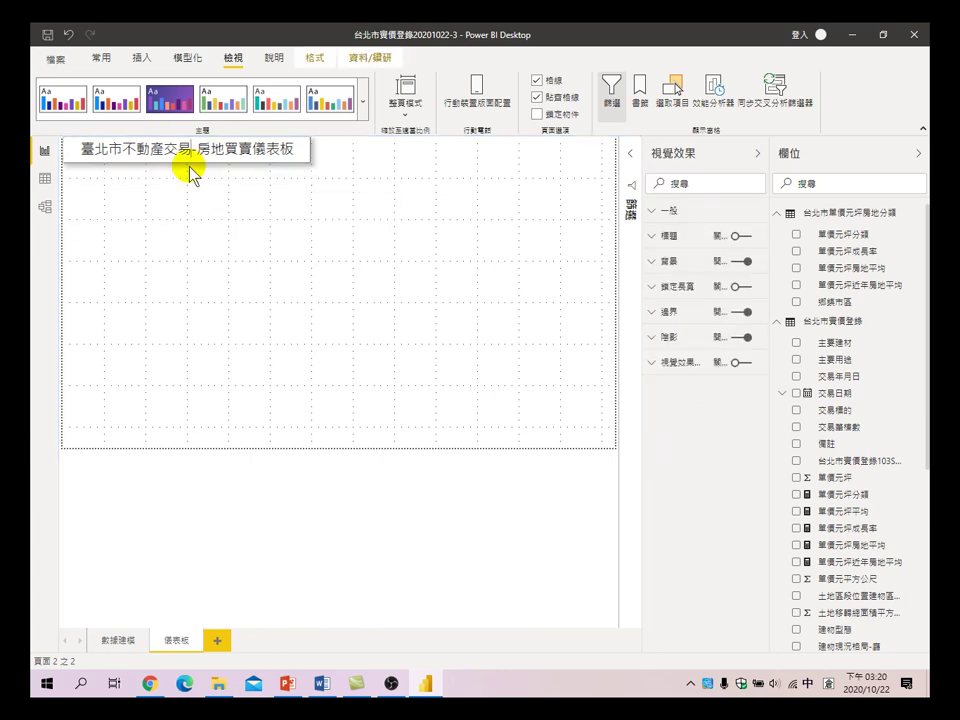
left_click(129, 252)
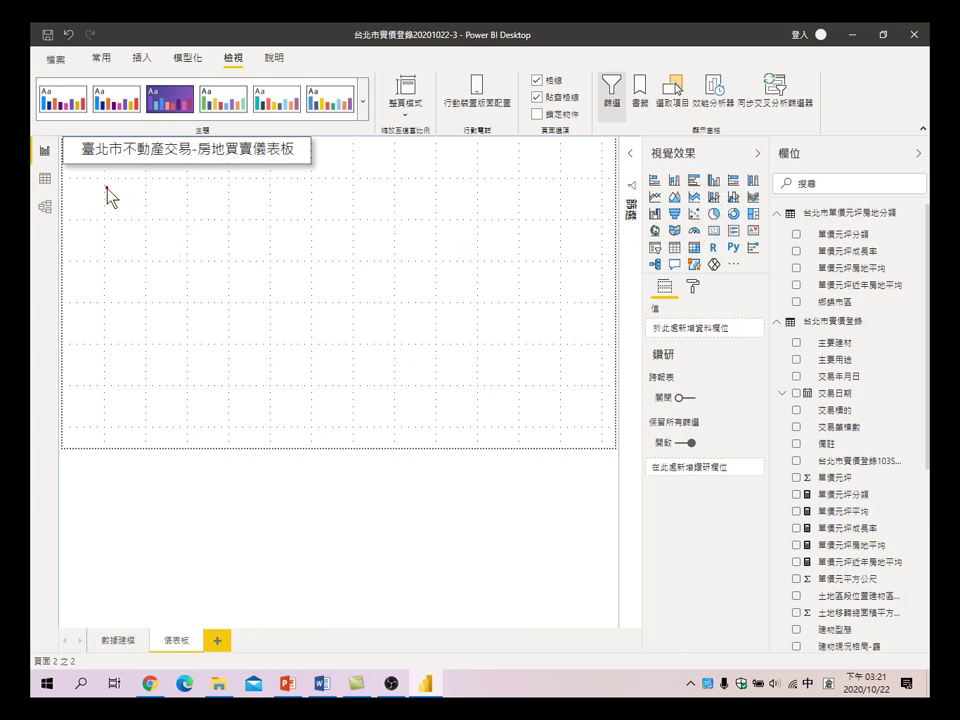
left_click(713, 236)
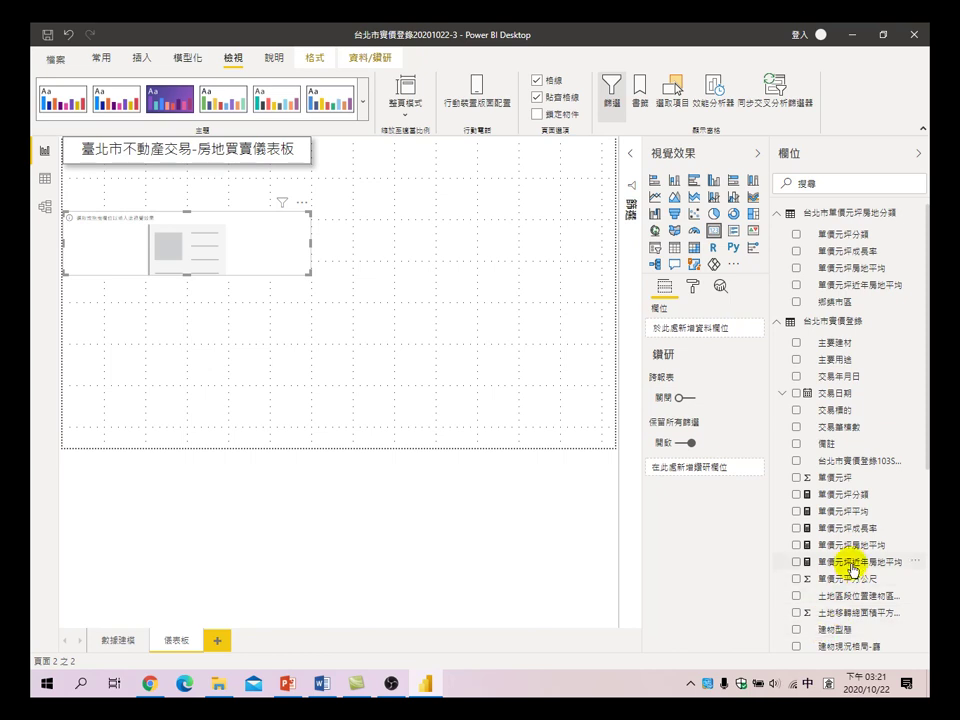
scroll(853, 570, "down", 3)
scroll(846, 583, "down", 2)
scroll(845, 600, "down", 2)
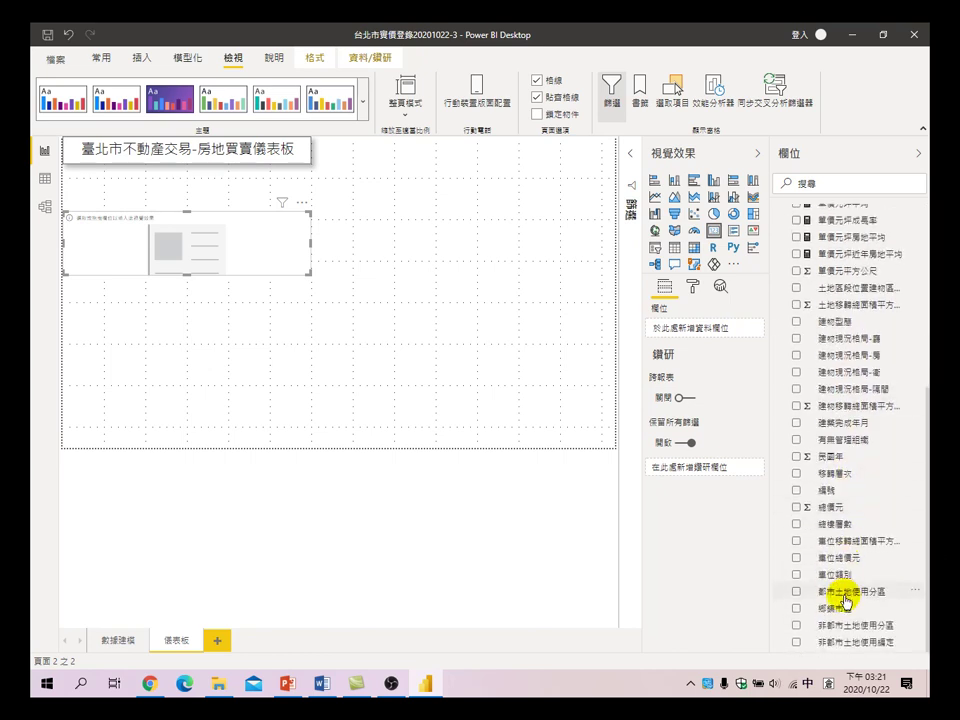
left_click(797, 610)
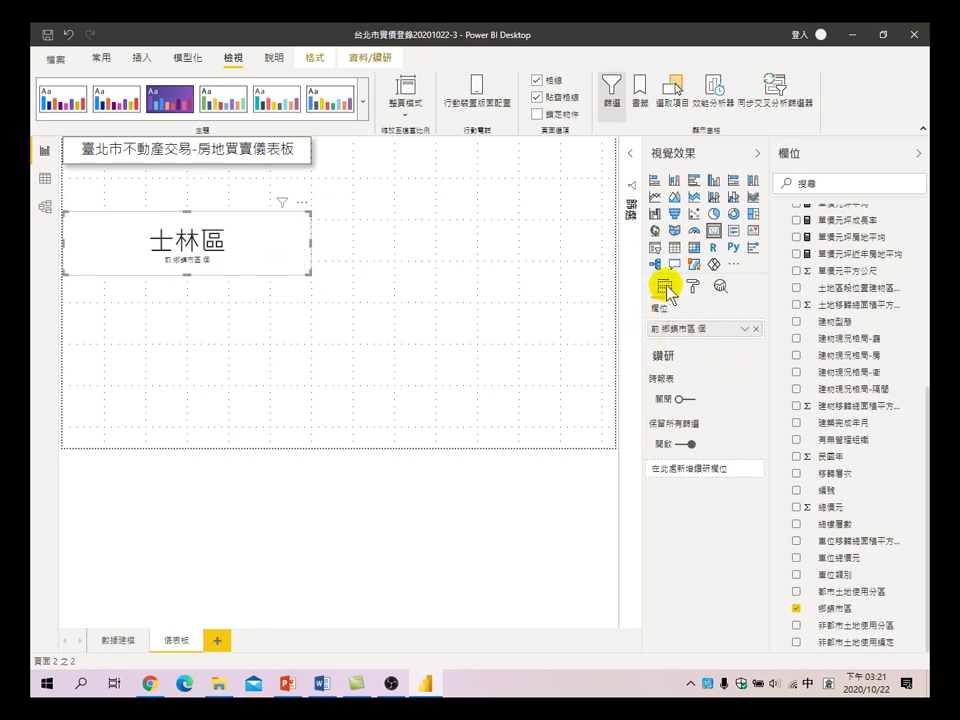
left_click(744, 330)
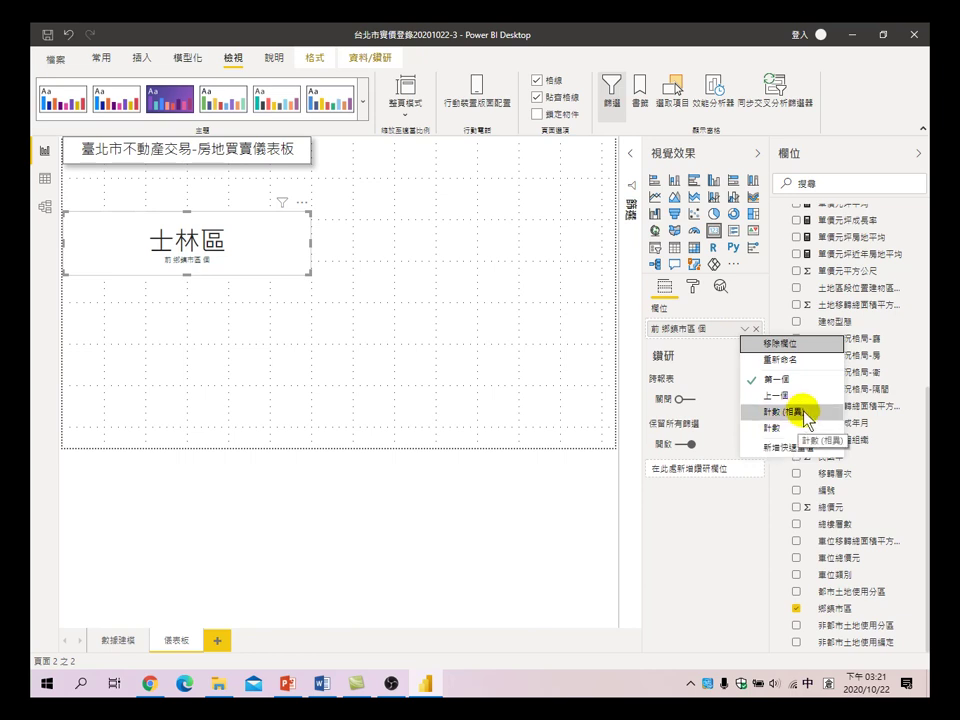
left_click(805, 412)
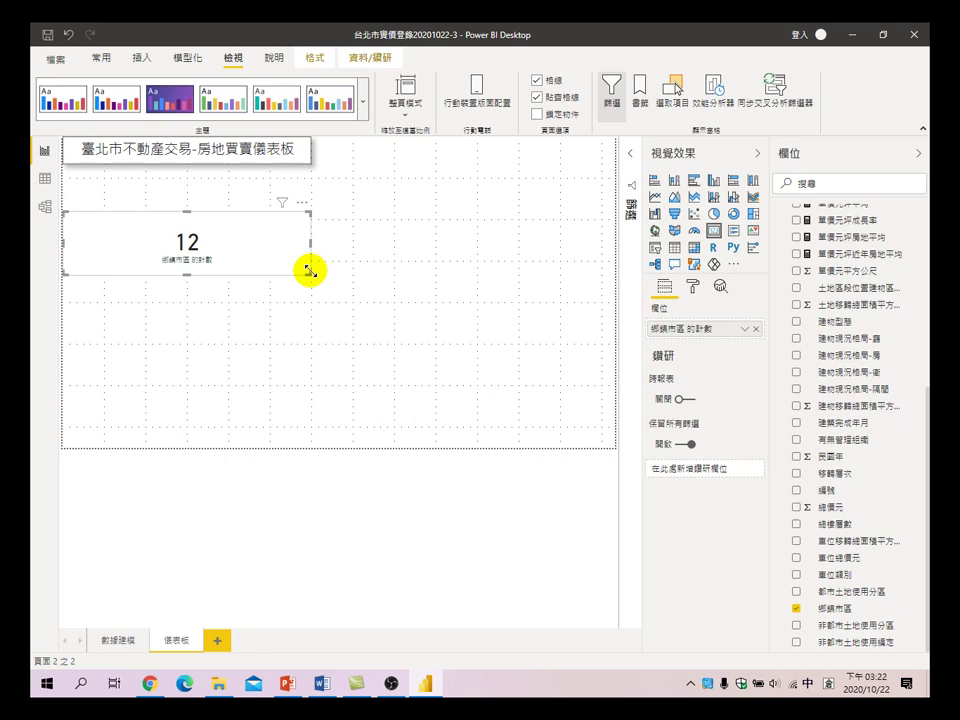
left_click_drag(311, 270, 137, 262)
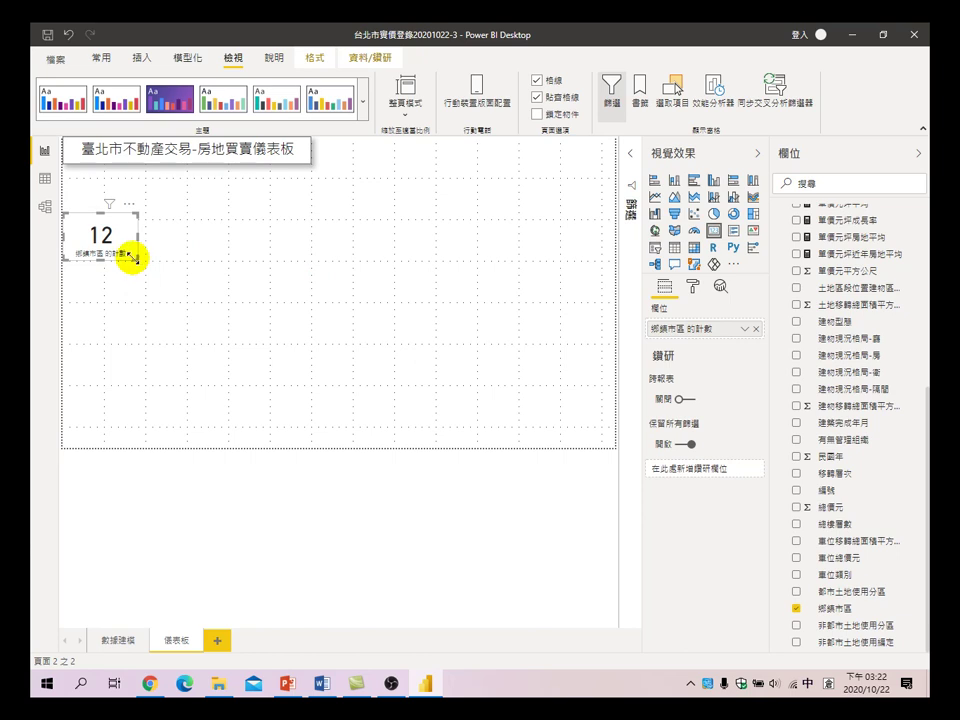
left_click_drag(120, 212, 118, 170)
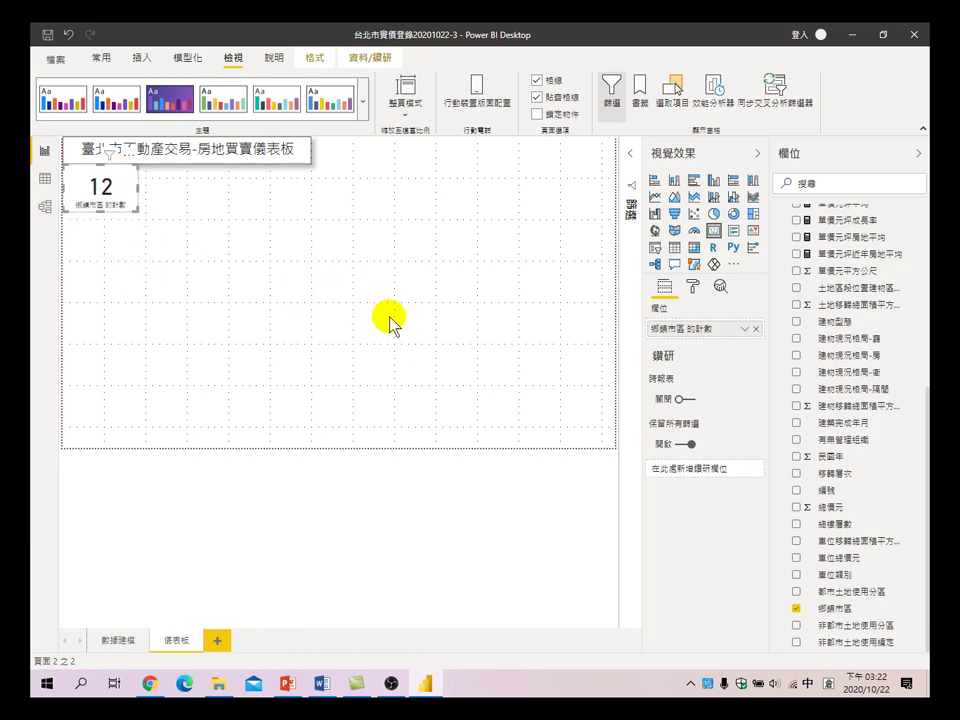
left_click(744, 331)
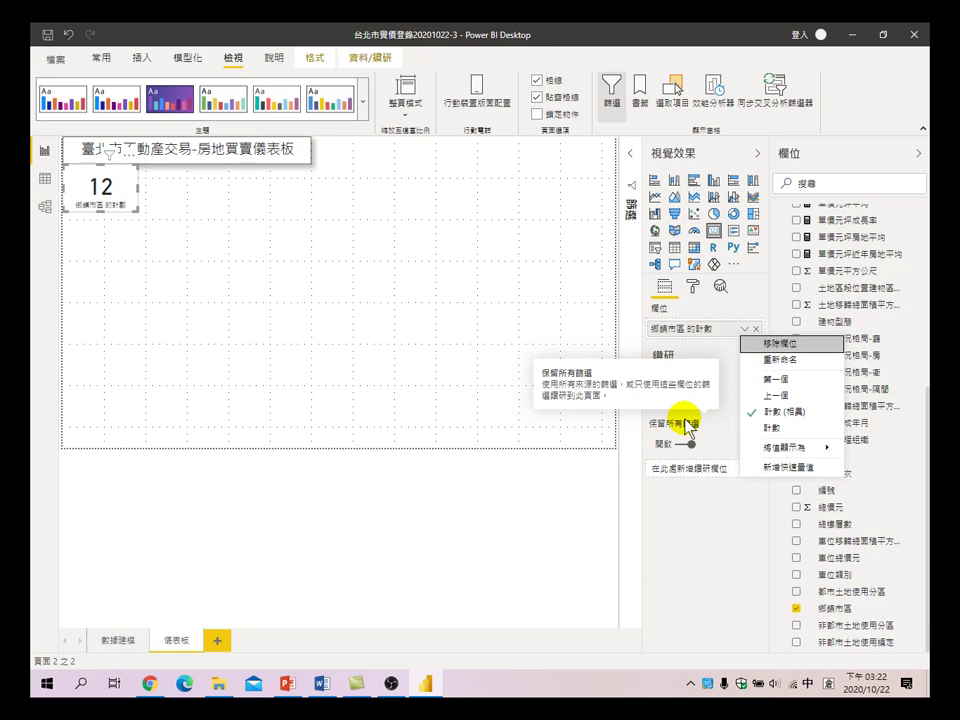
left_click(70, 193)
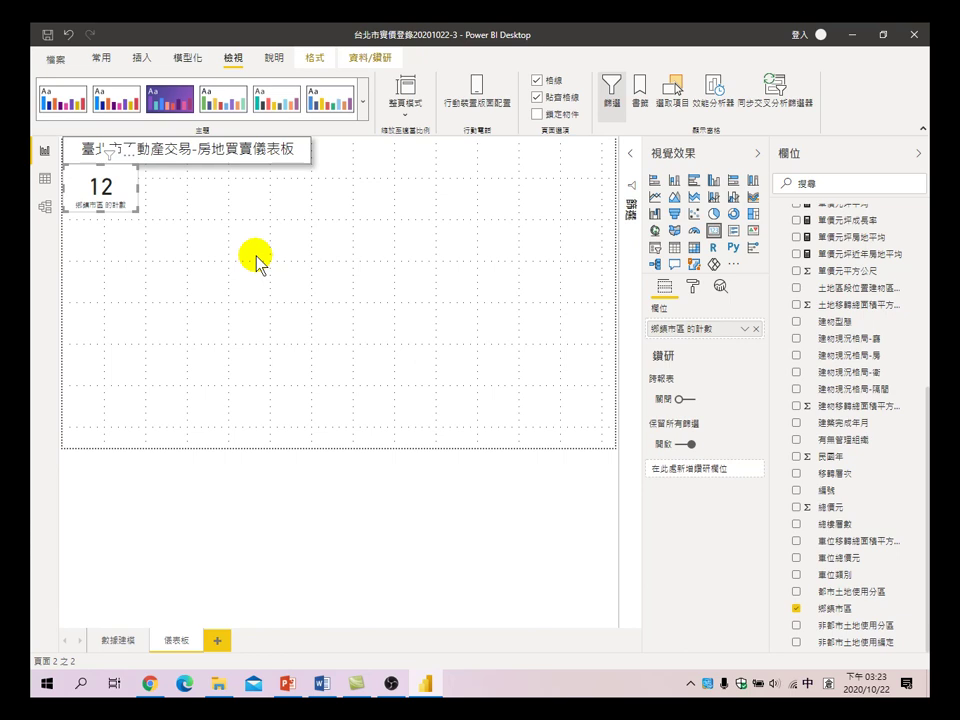
Go to yale.edu in Chrome
left_click(150, 683)
left_click(372, 59)
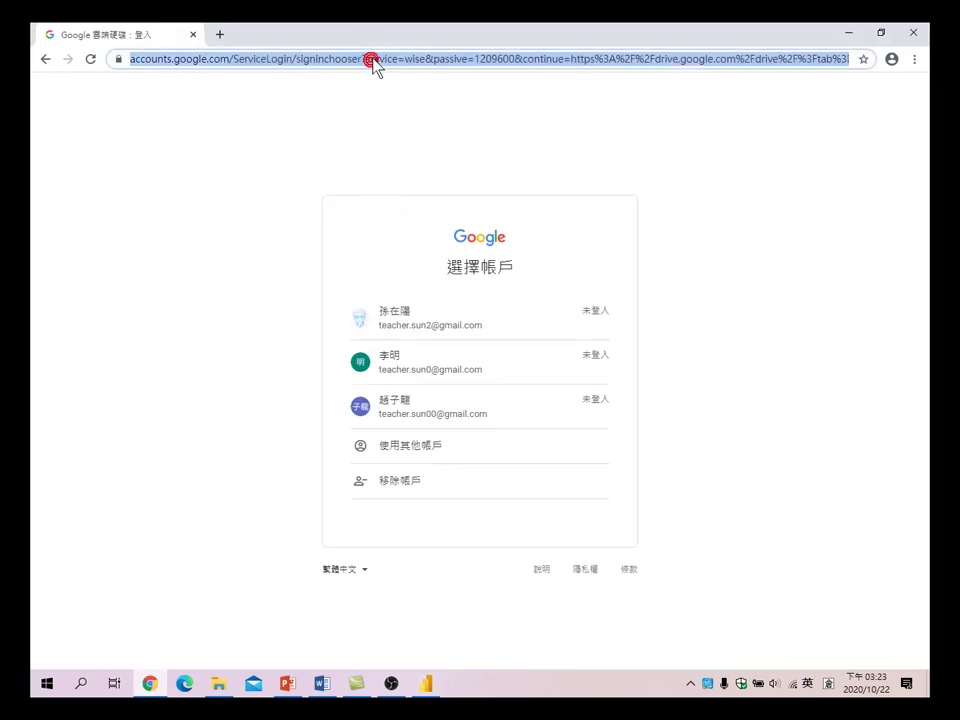
type("yal")
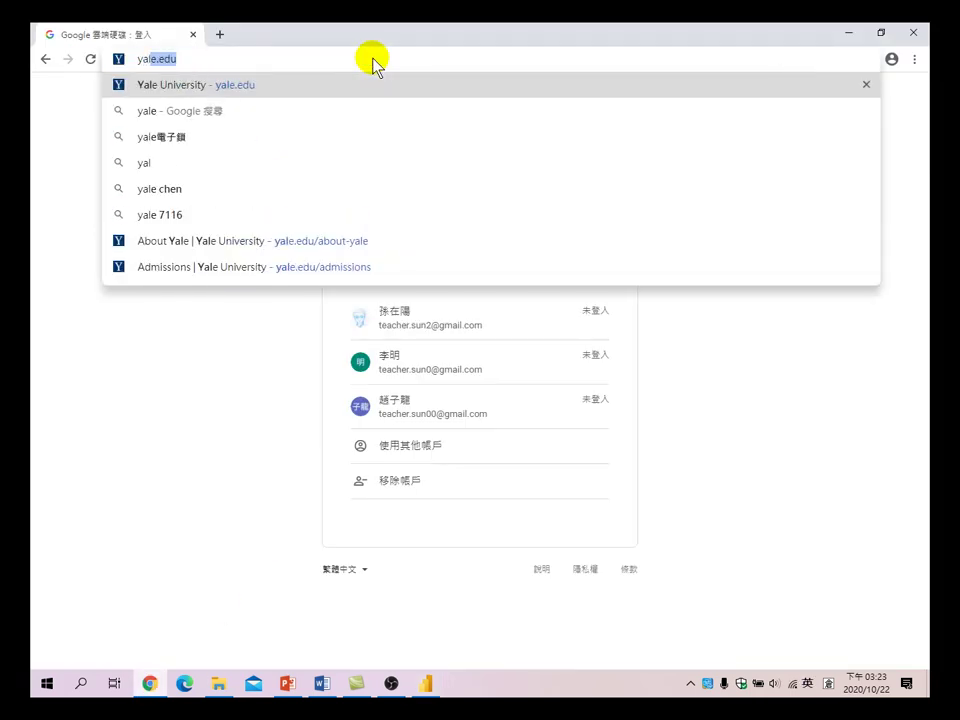
key("Return")
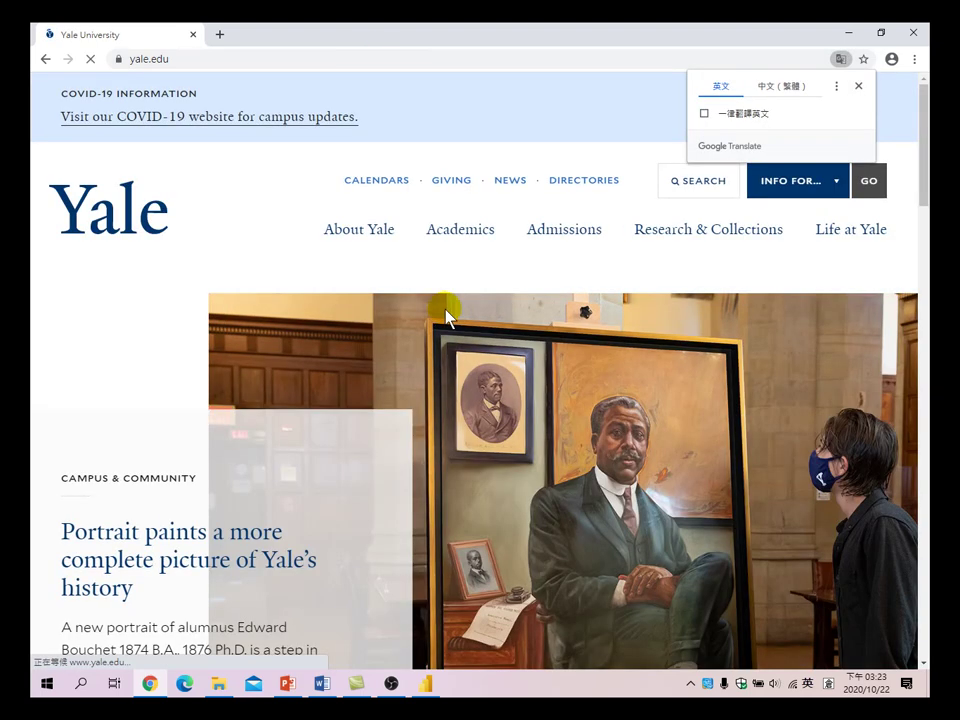
Open About Yale > Yale Facts and scroll through its By the Numbers figures
mouse_move(452, 245)
mouse_move(360, 242)
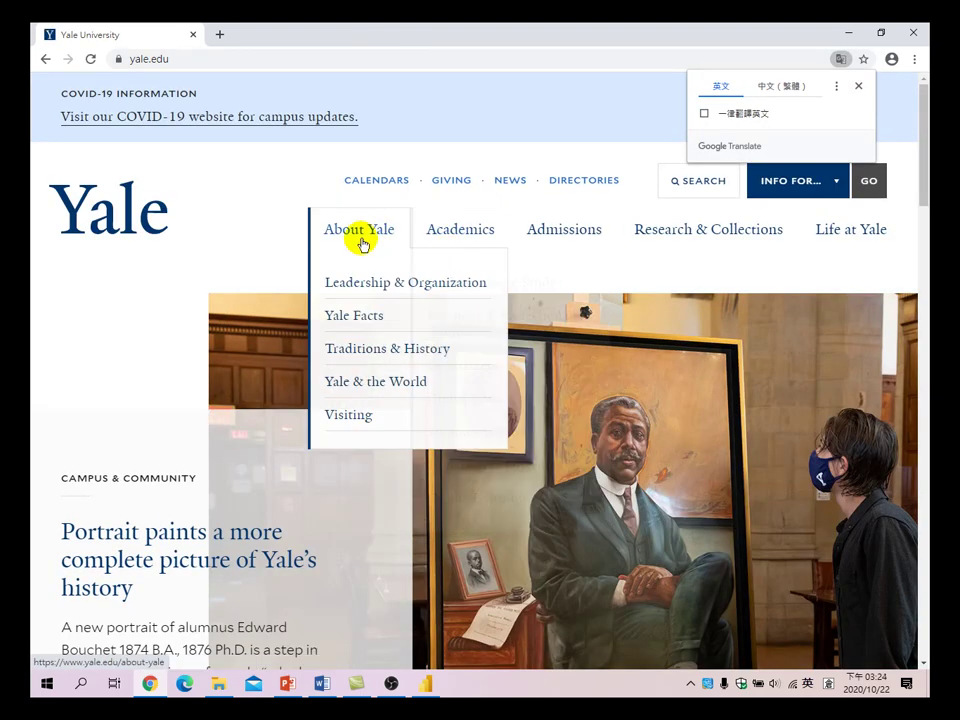
left_click(352, 318)
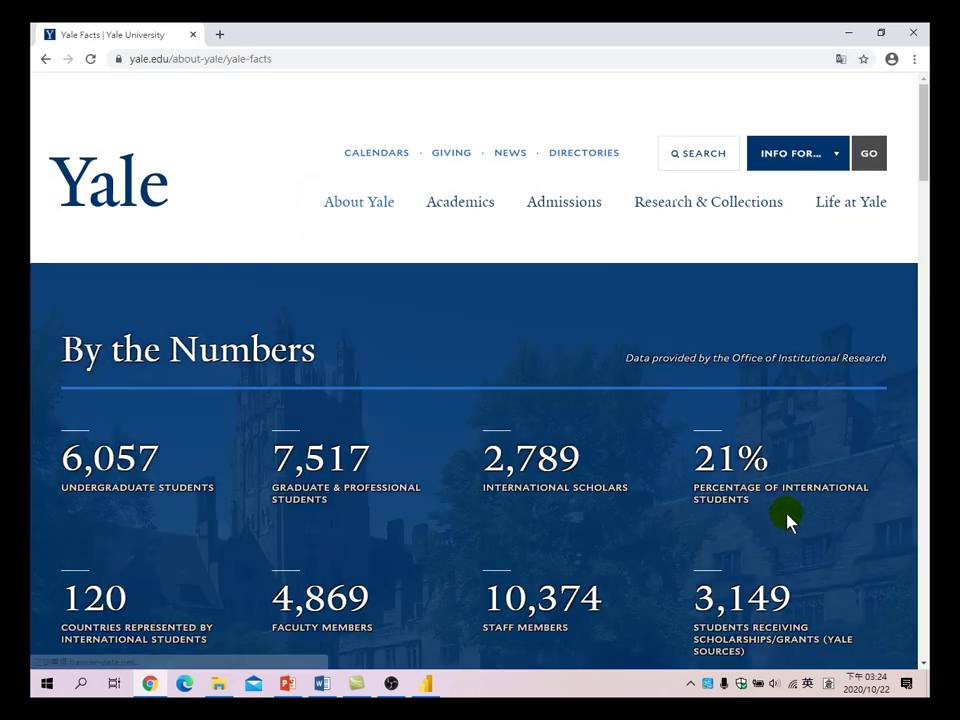
scroll(920, 575, "down", 2)
scroll(916, 562, "up", 1)
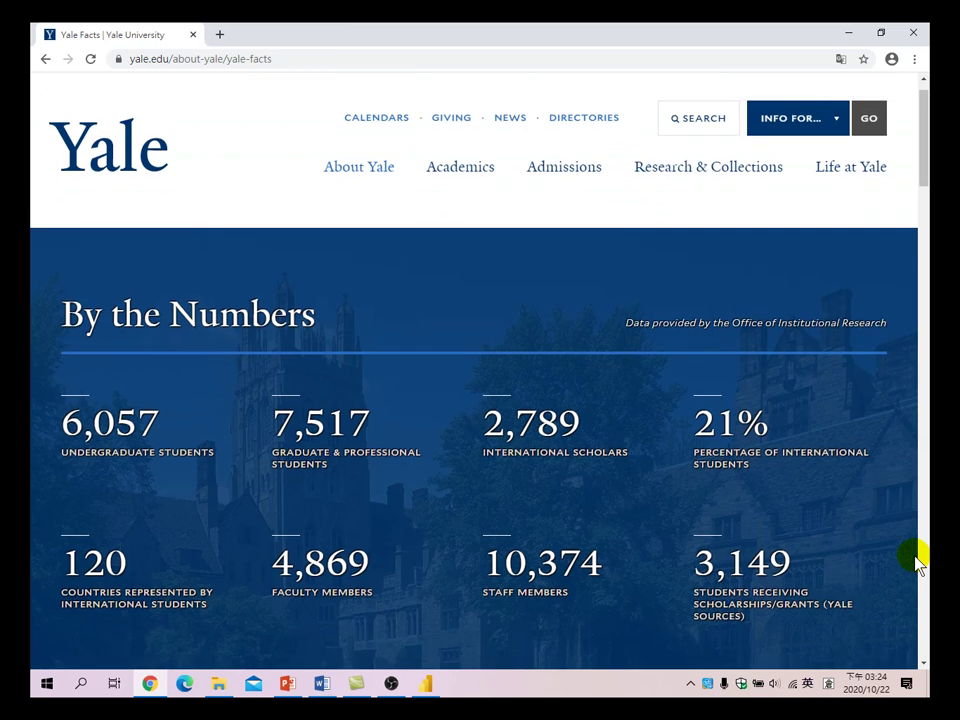
scroll(921, 559, "down", 1)
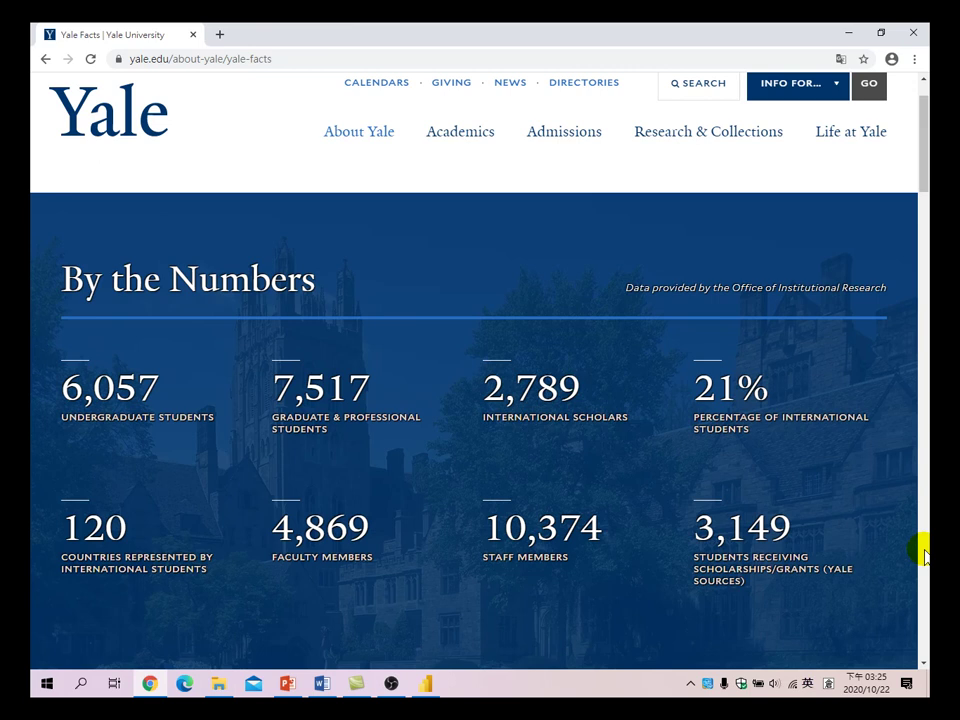
Back in Power BI, turn on border, shadow and title for the district-count card
left_click(849, 32)
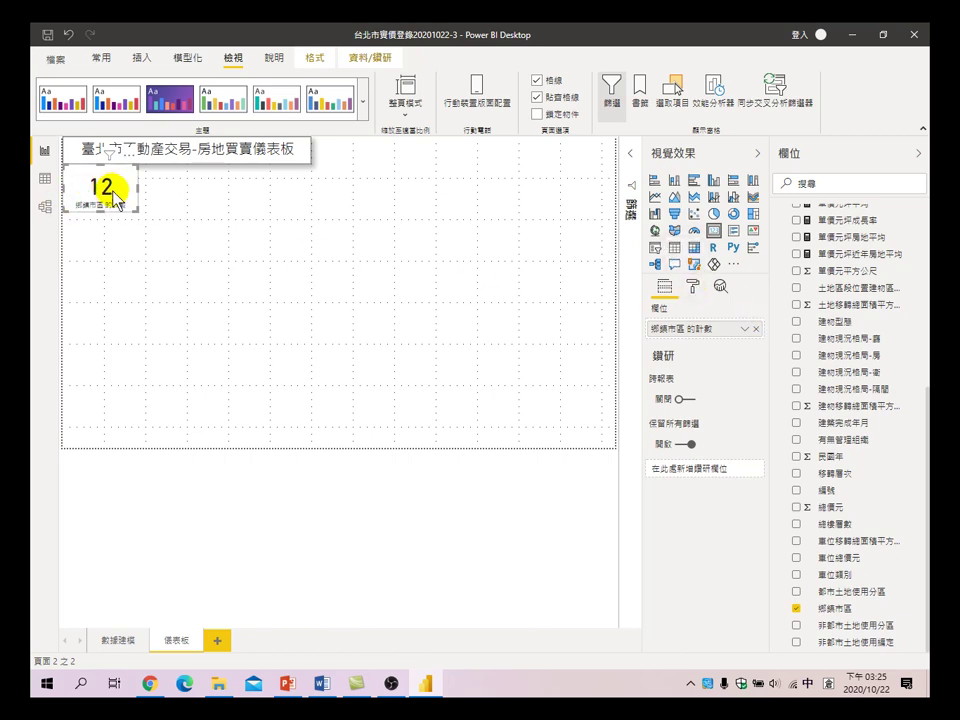
mouse_move(106, 192)
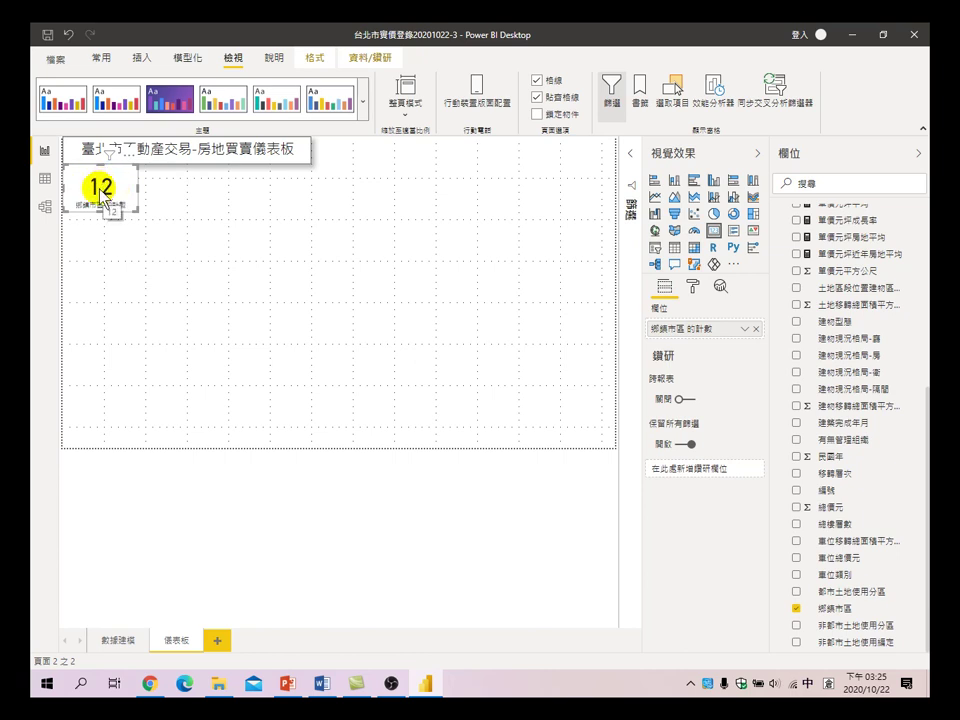
left_click(694, 287)
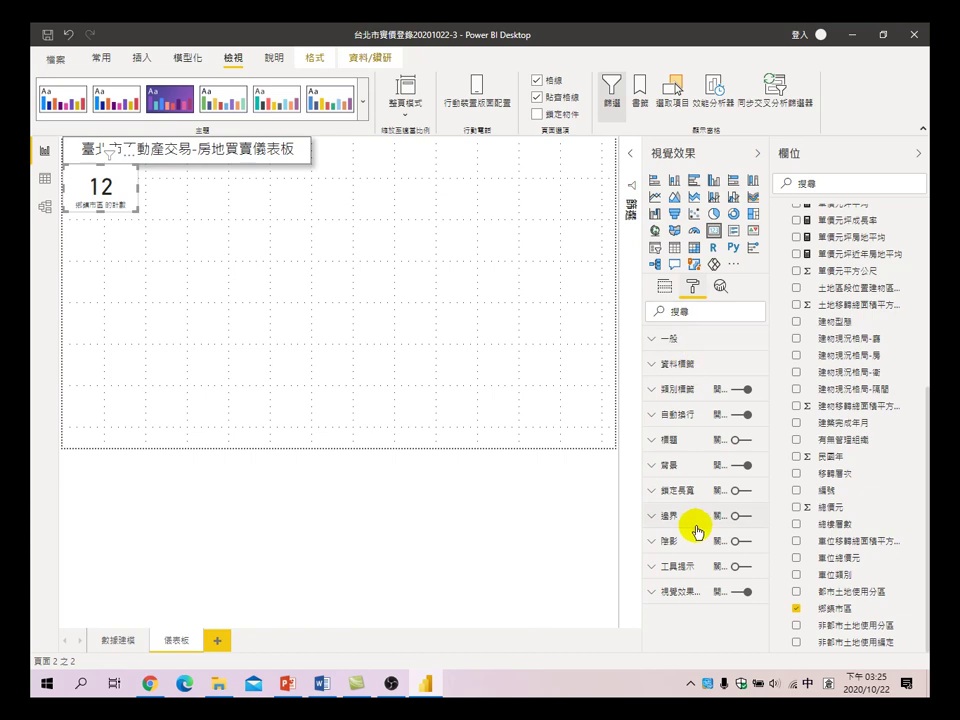
left_click(737, 518)
left_click(737, 541)
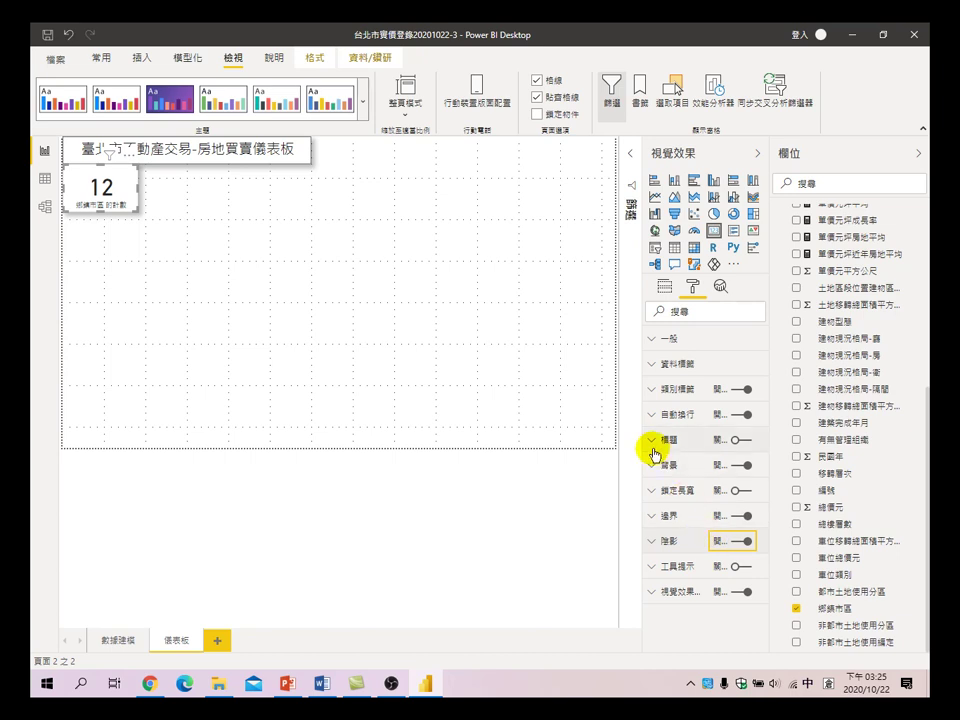
left_click(737, 442)
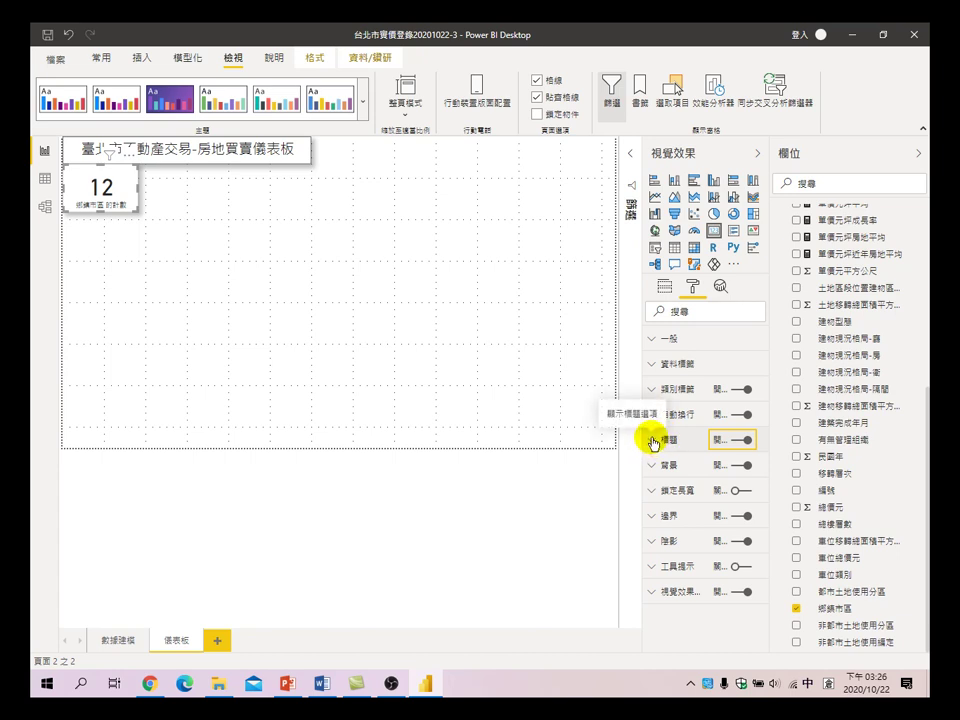
Set the card's title text to 行政區數
left_click(652, 443)
left_click(683, 480)
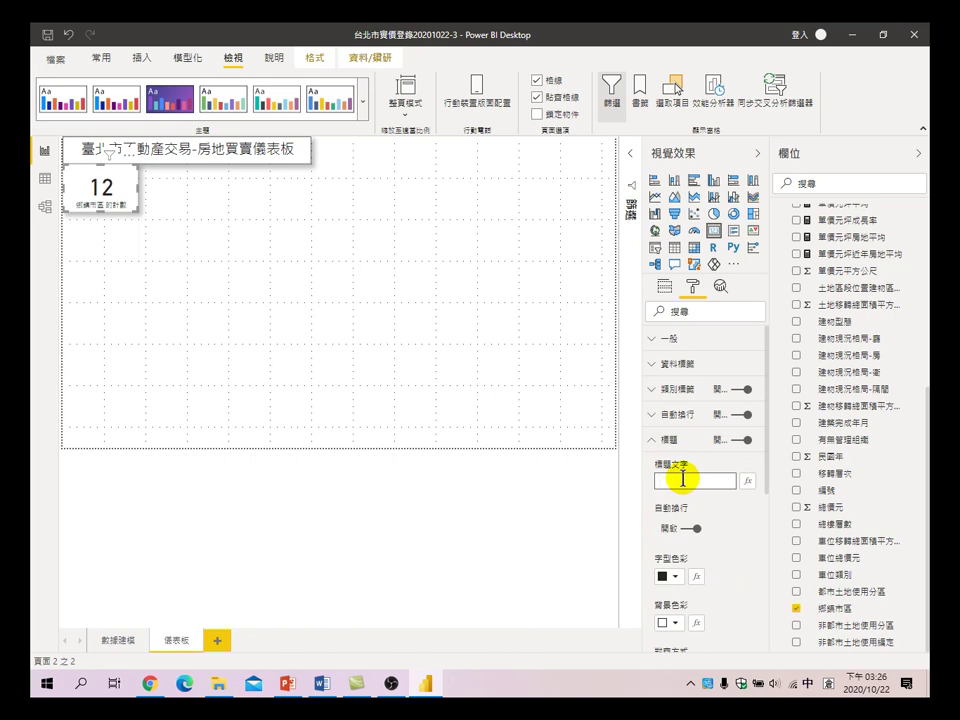
type("行人")
type("政區平交人")
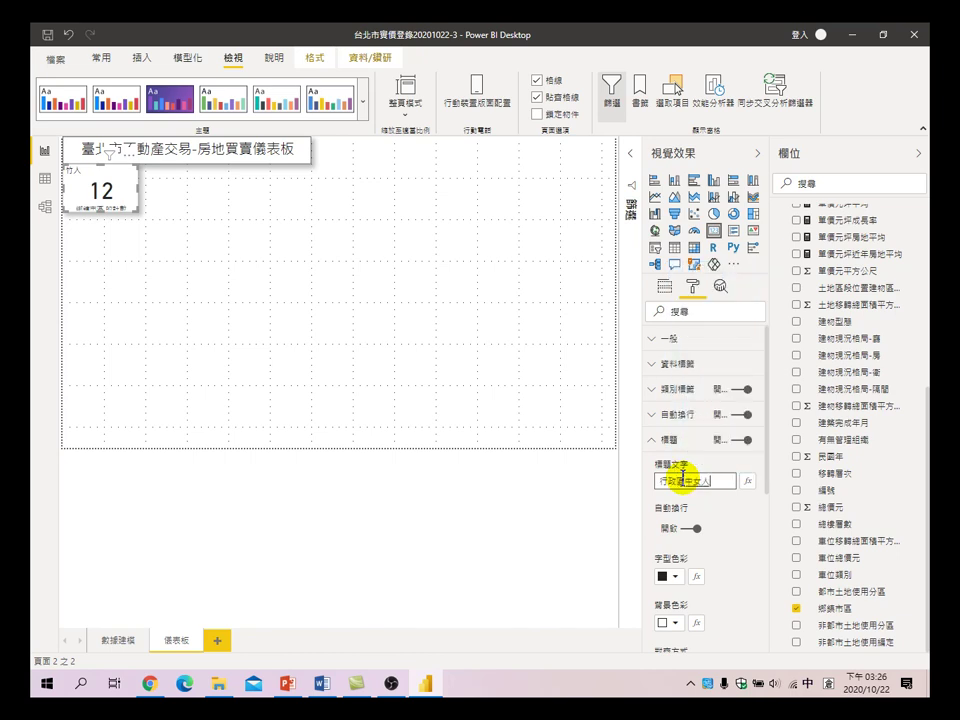
type("數")
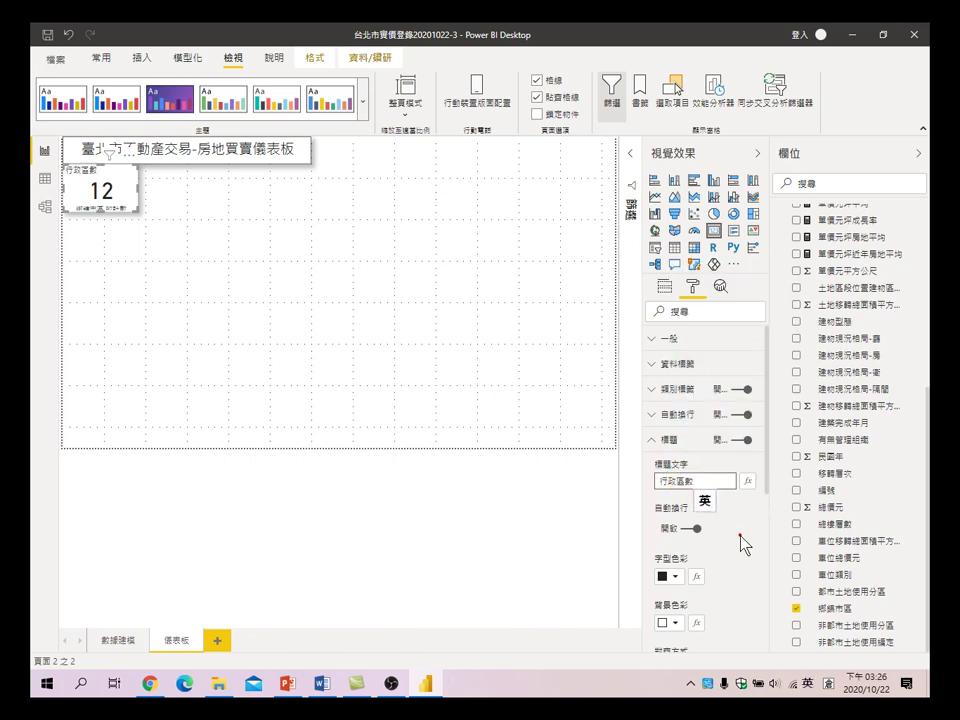
left_click(728, 543)
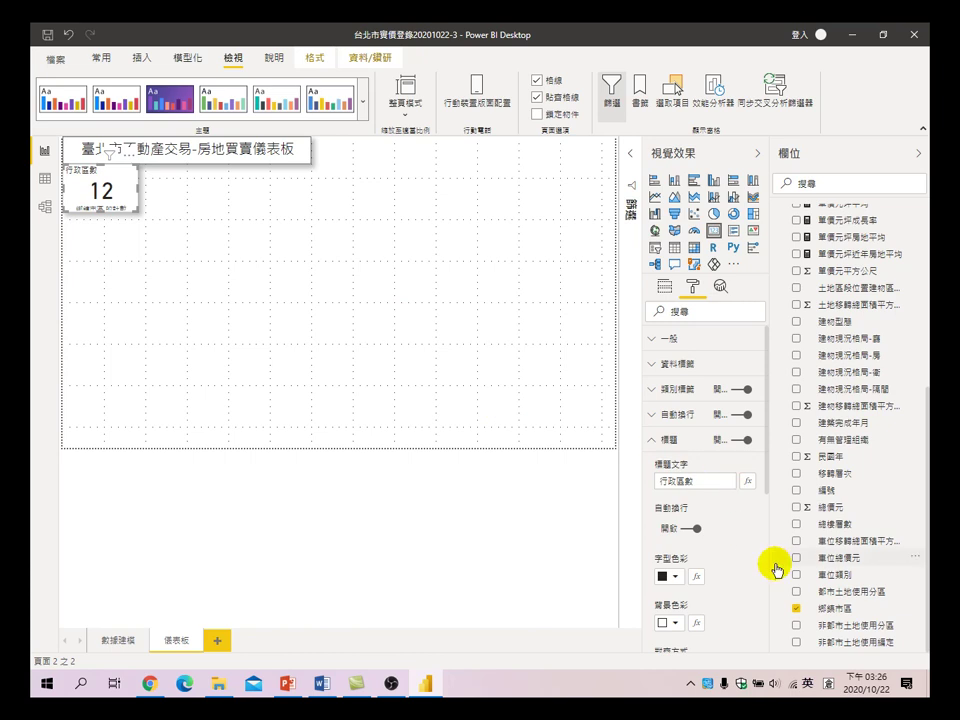
Centre the card title at 18 pt and make the card slightly shorter
scroll(729, 559, "down", 3)
scroll(729, 559, "down", 2)
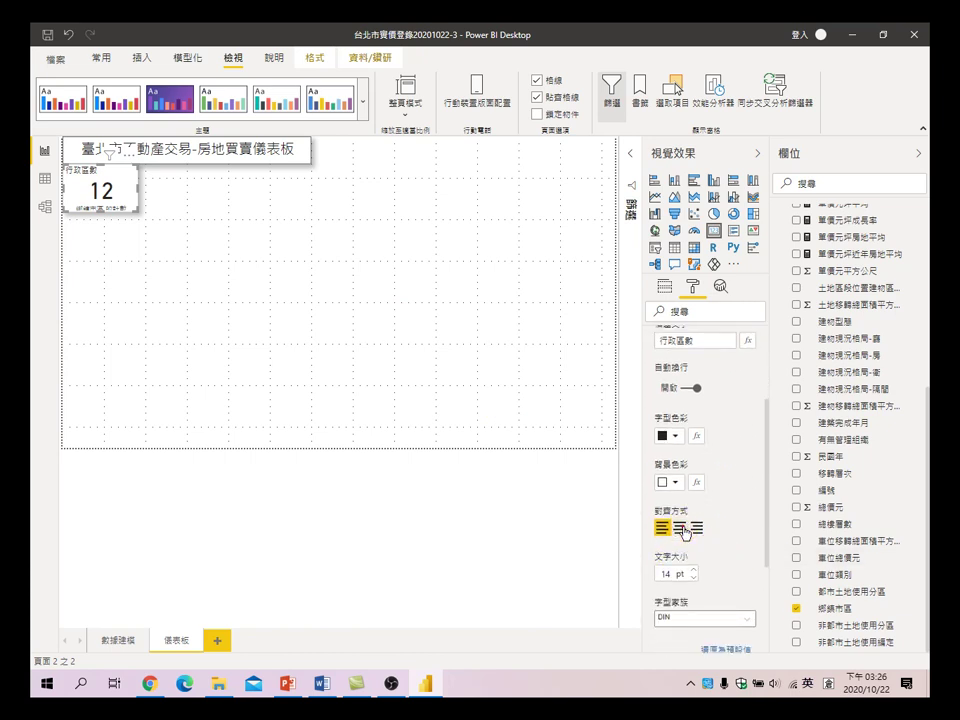
left_click(679, 527)
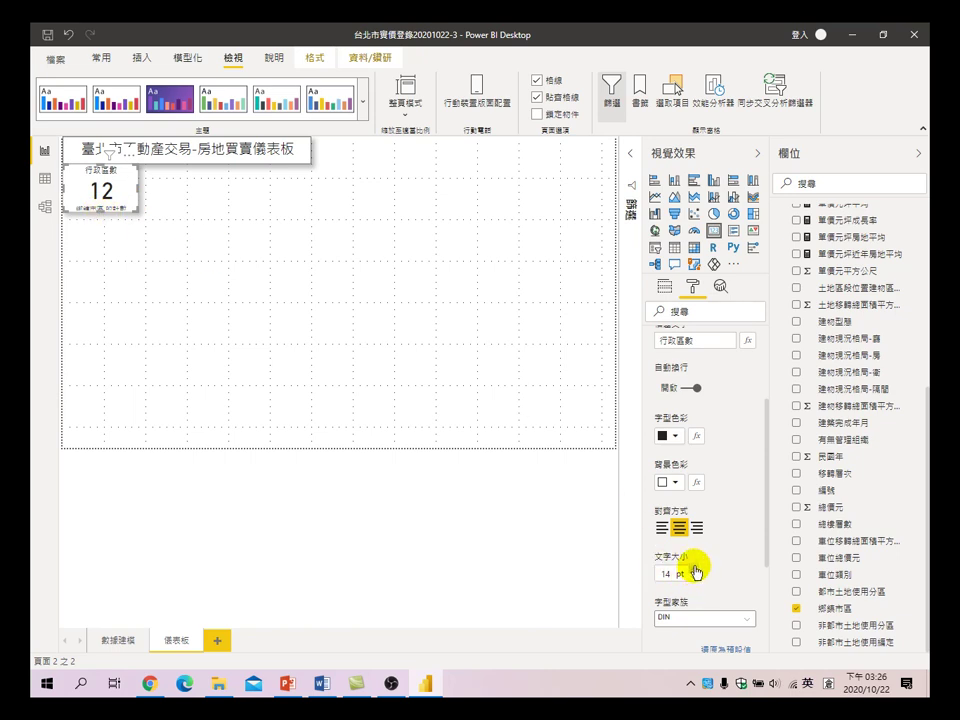
left_click(695, 569)
left_click(694, 569)
left_click(694, 569)
left_click(694, 569)
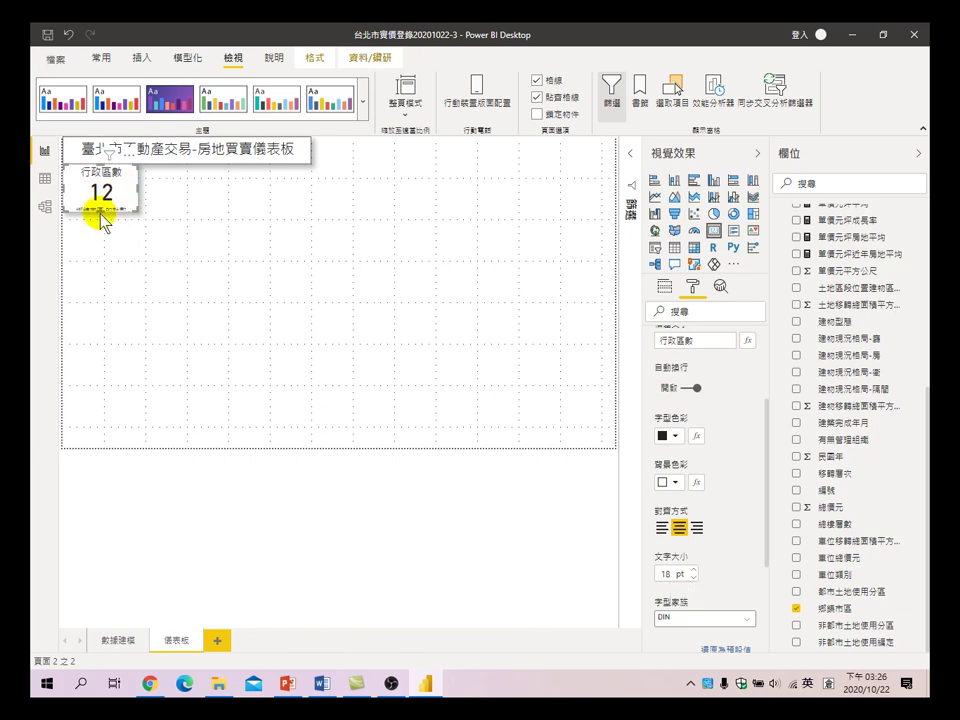
left_click_drag(100, 212, 100, 206)
left_click(130, 247)
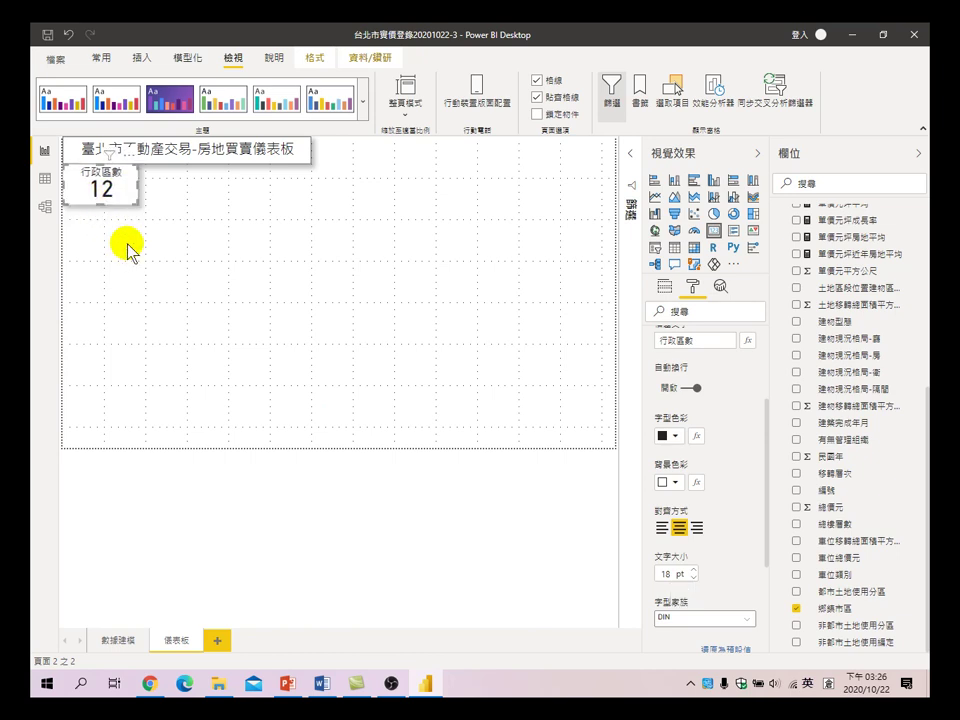
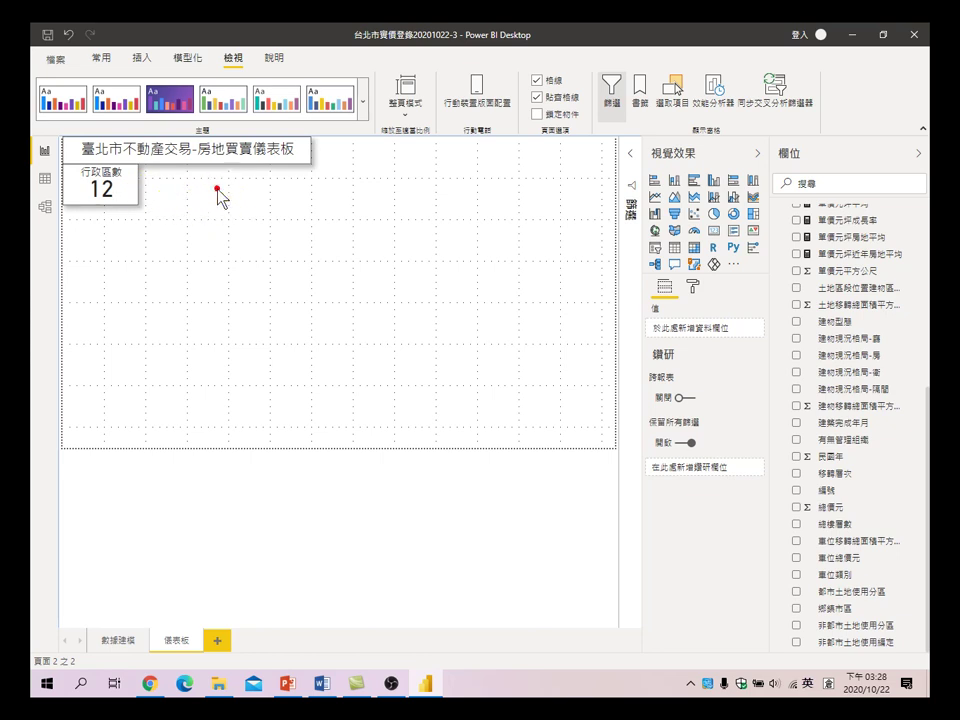
Add an empty card visual and place it beside the 行政區數 card
scroll(821, 313, "up", 3)
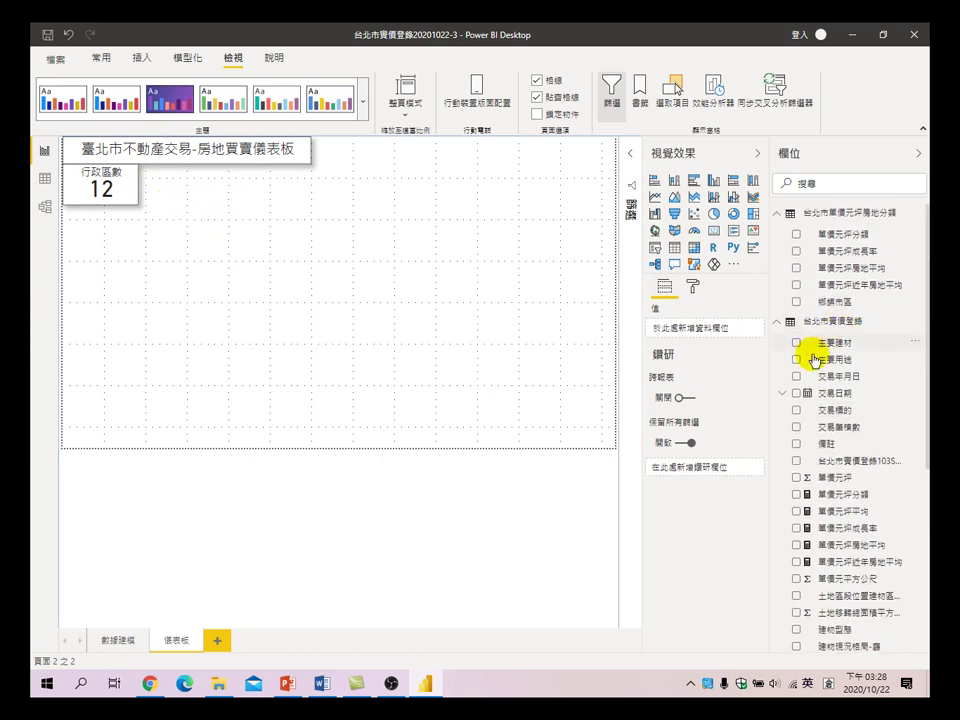
left_click(714, 231)
mouse_move(133, 279)
left_mouse_down()
mouse_move(193, 237)
mouse_move(189, 197)
mouse_move(207, 209)
left_mouse_up()
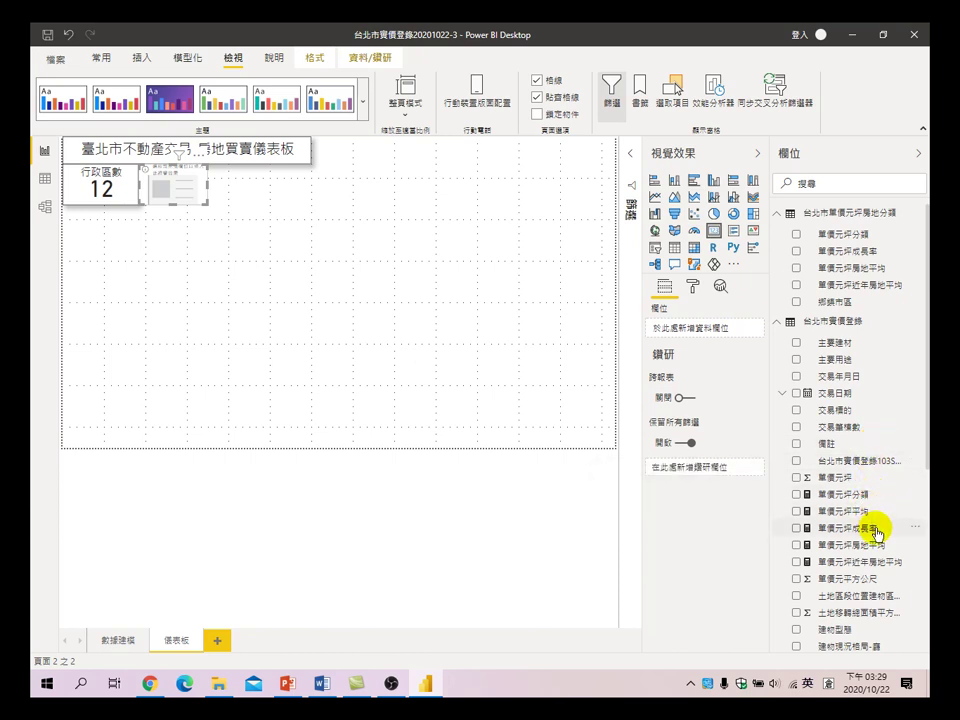
Show the 單價元坪房地平均 average (615.96 千) on the new card and bring up its formatting options
left_click(797, 546)
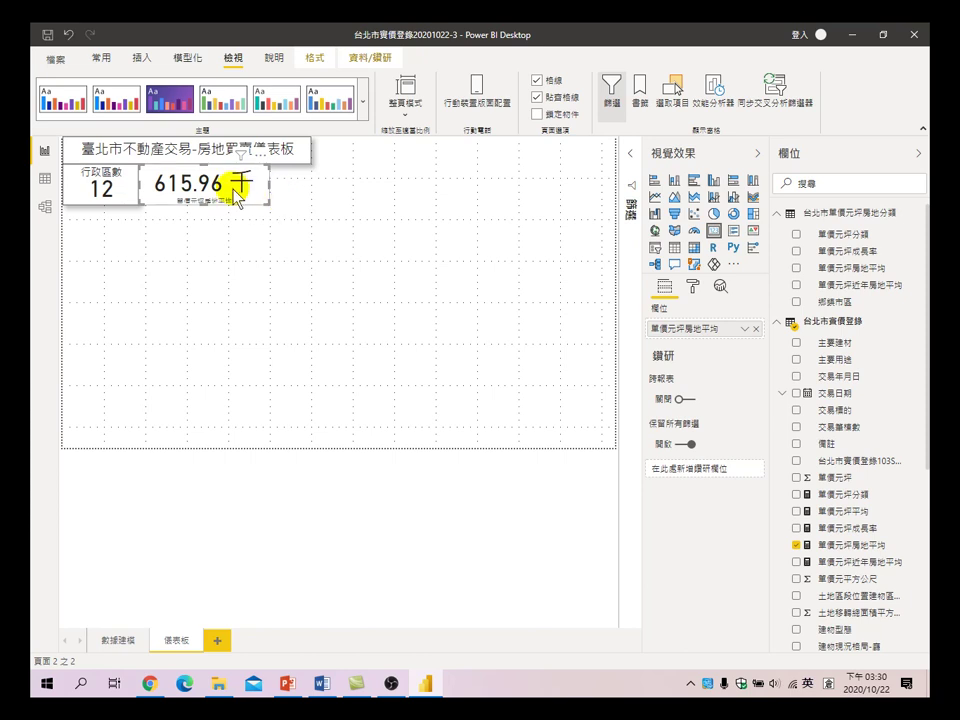
mouse_move(234, 197)
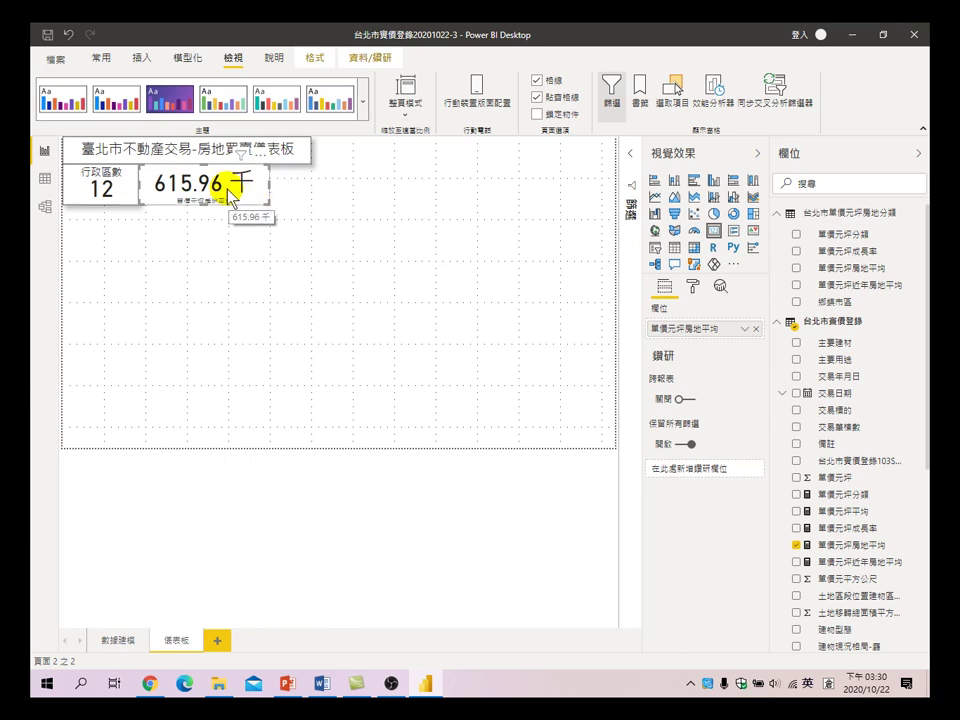
left_click(692, 286)
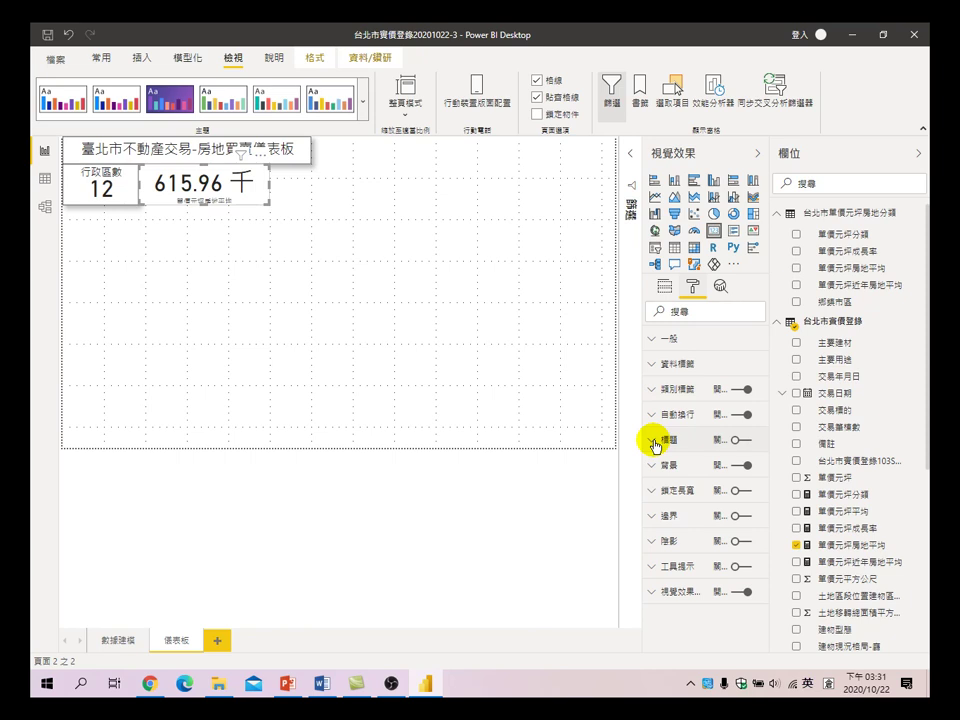
Turn on the card title and set its text to 單價元坪房地平均
left_click(742, 441)
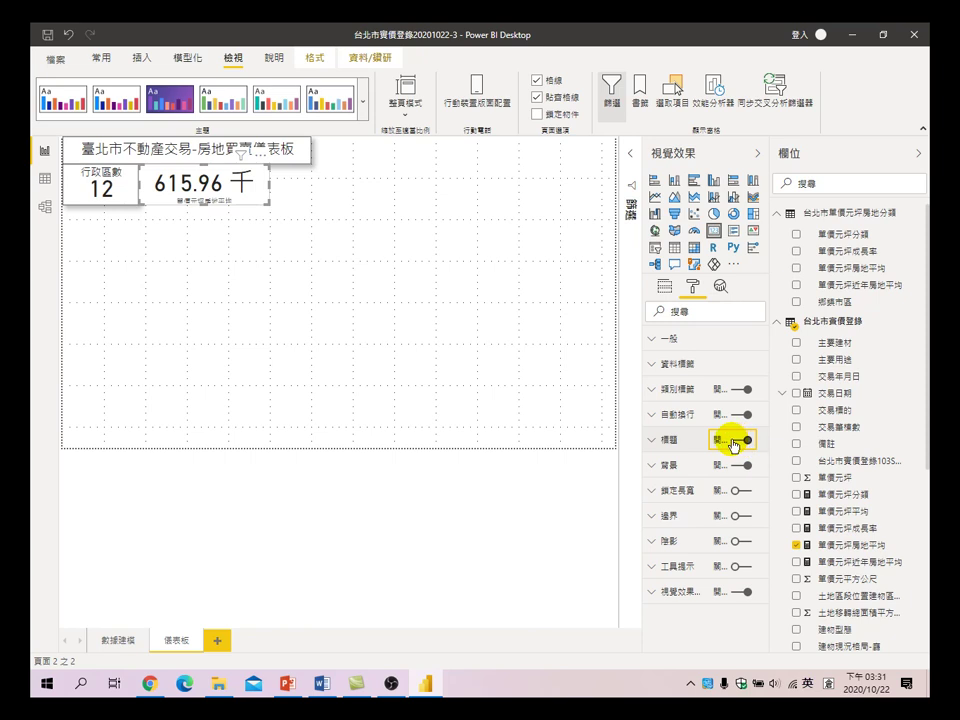
left_click(652, 441)
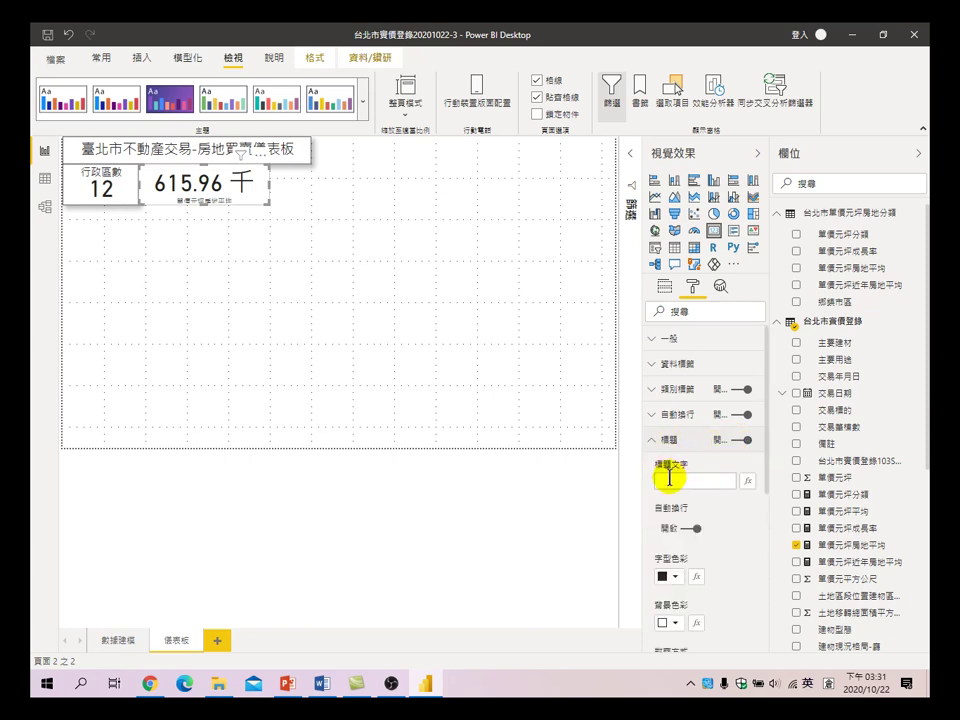
left_click(673, 480)
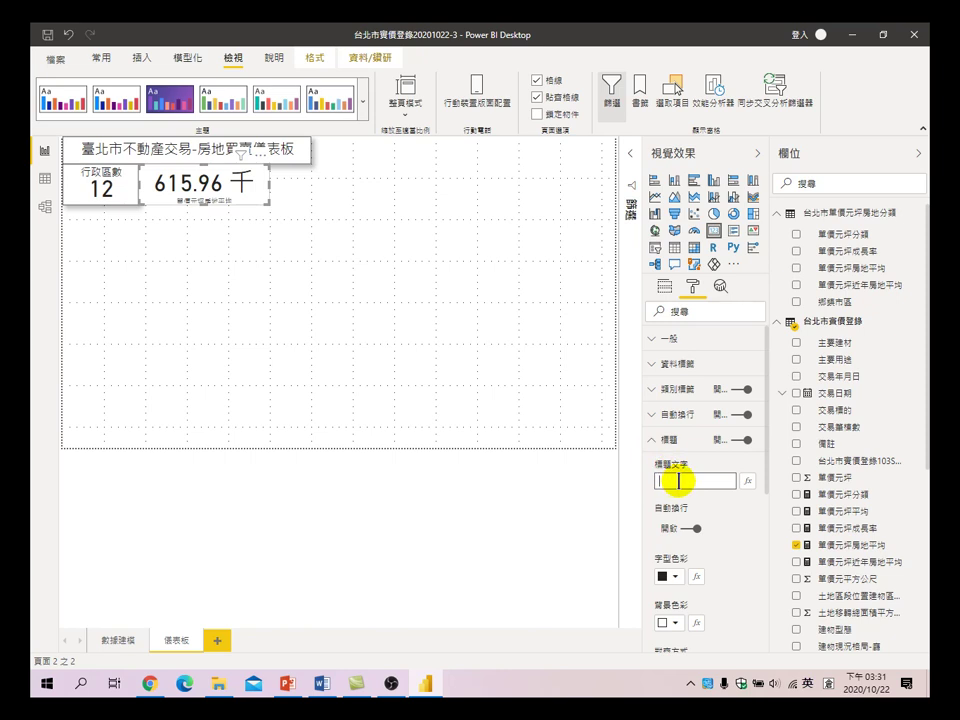
type("r")
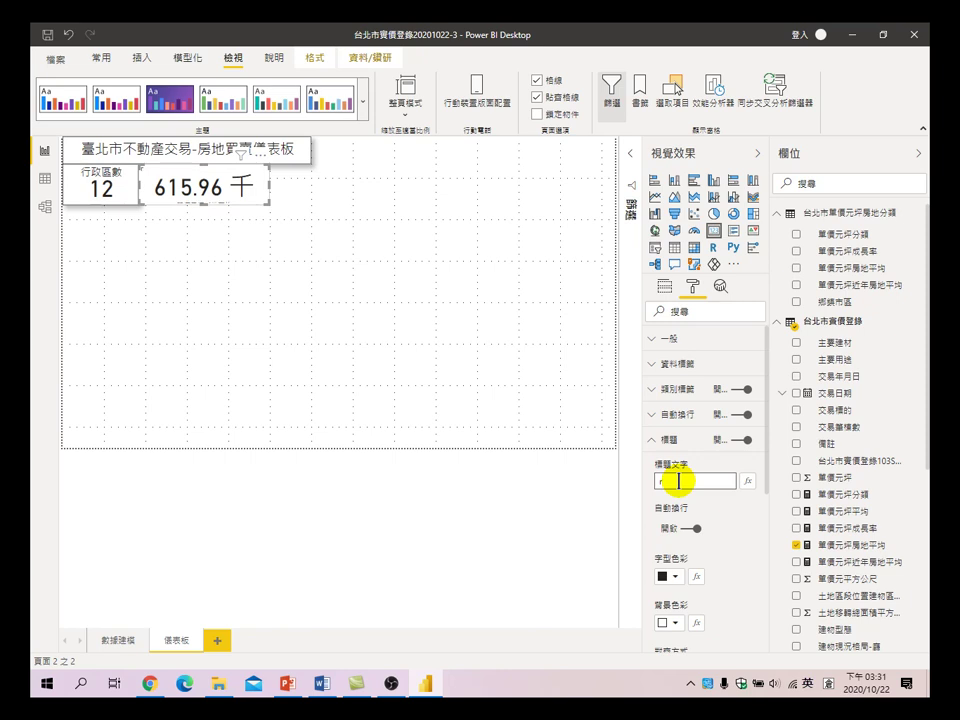
type("單")
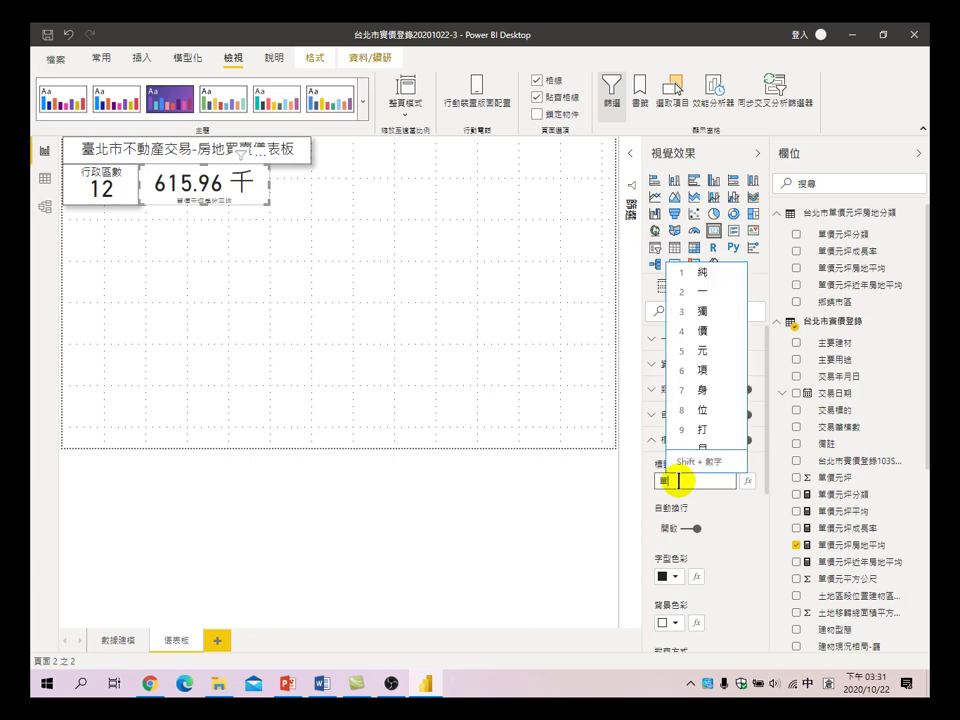
type("價元")
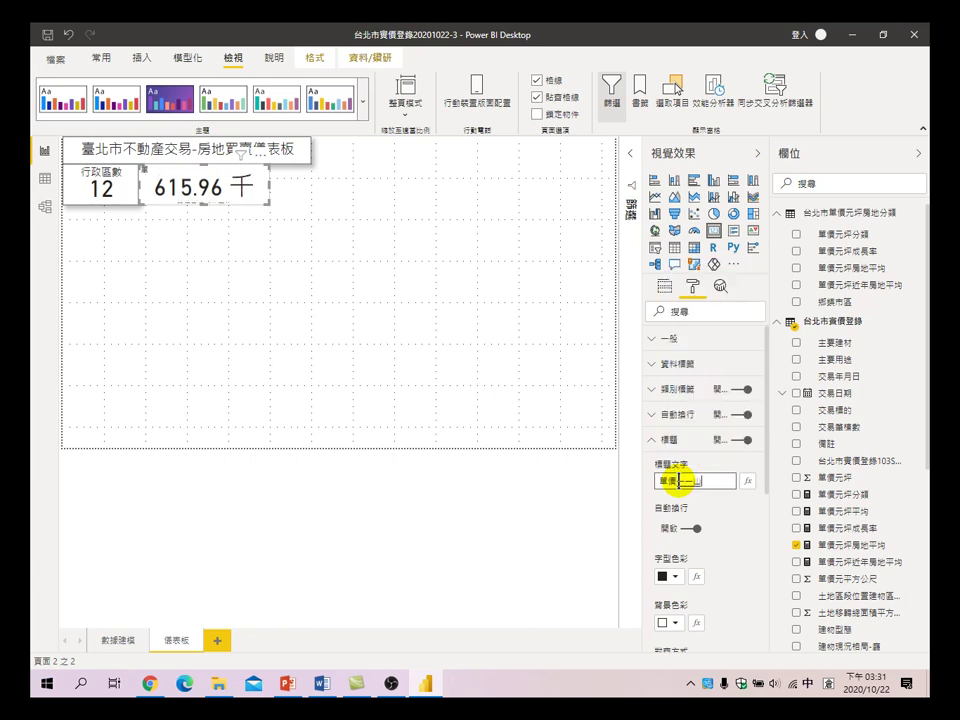
type("坪")
type("房地")
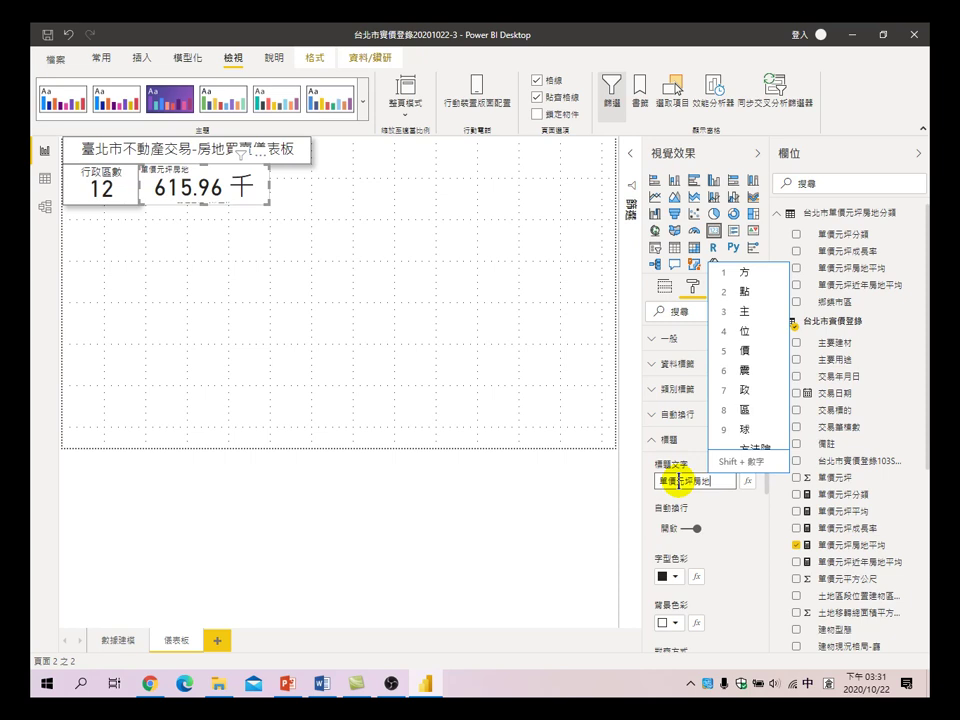
type("平均")
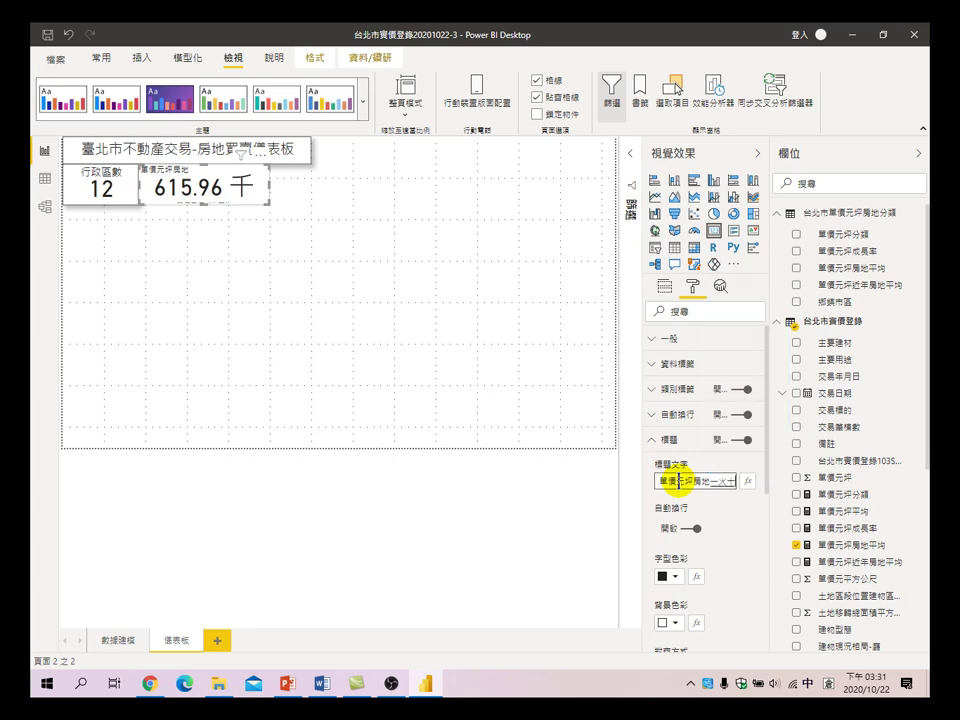
key("Return")
Center the card title and enlarge its font to 17 pt
scroll(745, 575, "down", 1)
scroll(745, 575, "down", 1)
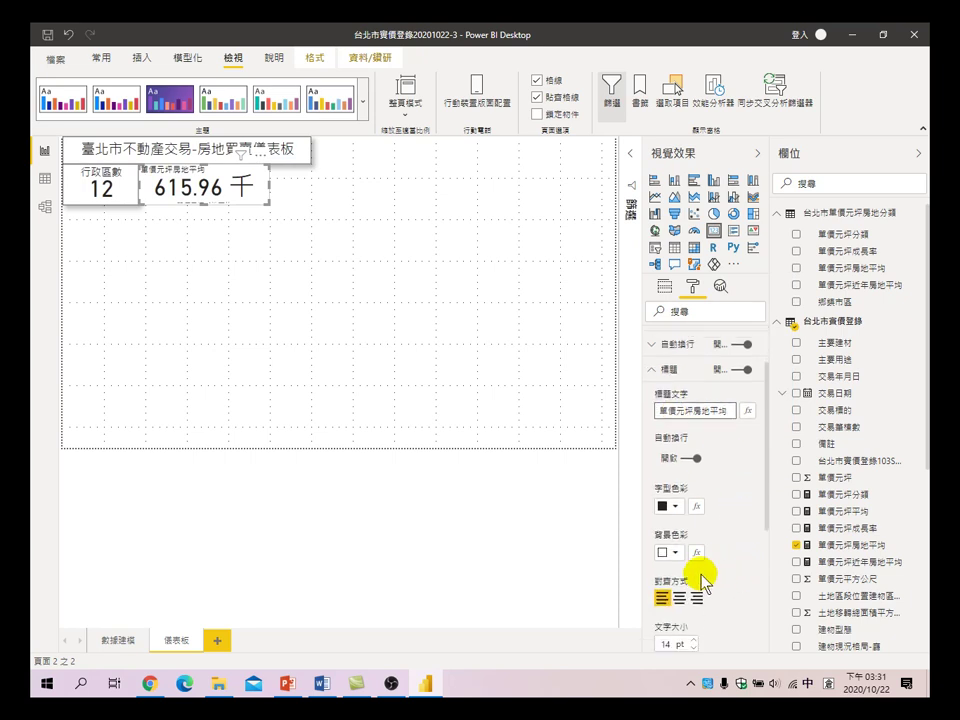
left_click(680, 600)
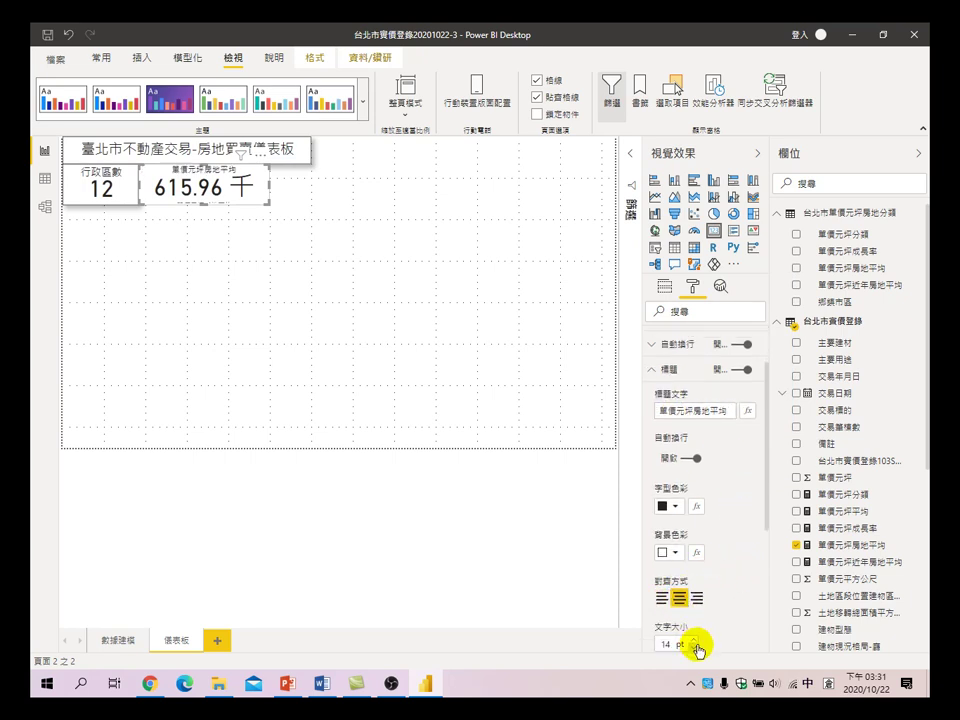
left_click(693, 640)
left_click(693, 641)
left_click(693, 641)
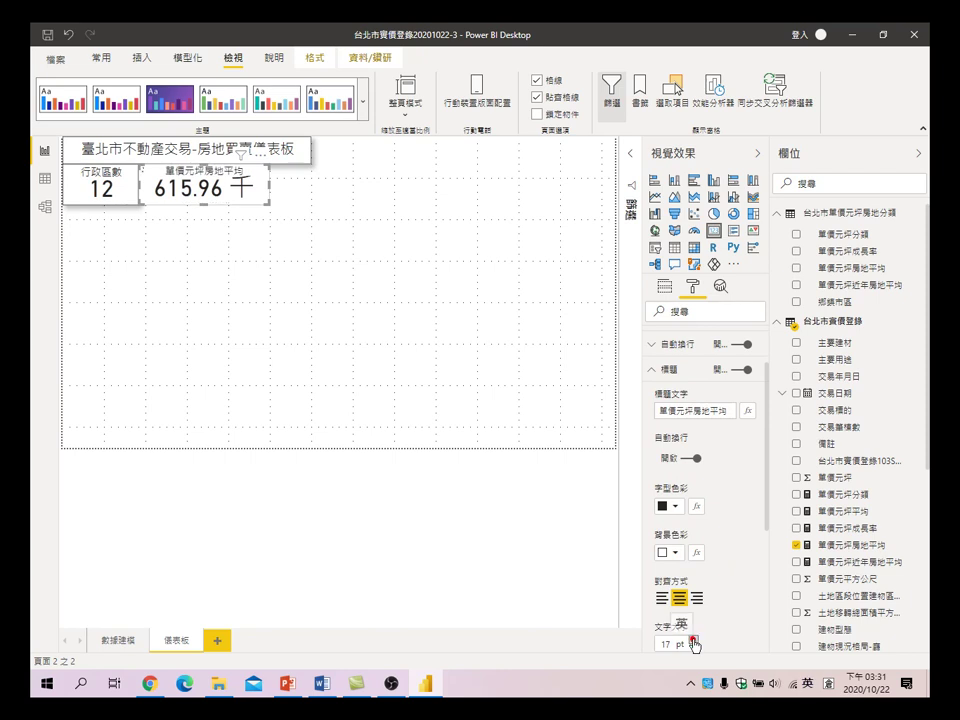
left_click(694, 642)
key("shift")
Return from the card's field settings to its formatting options
left_click(262, 200)
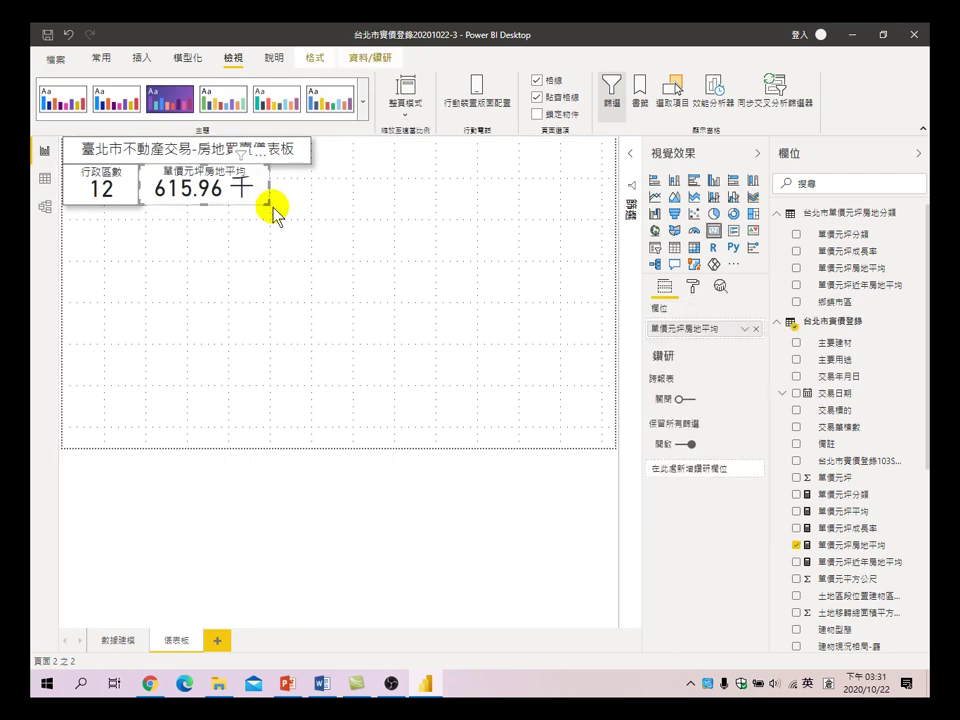
mouse_move(180, 203)
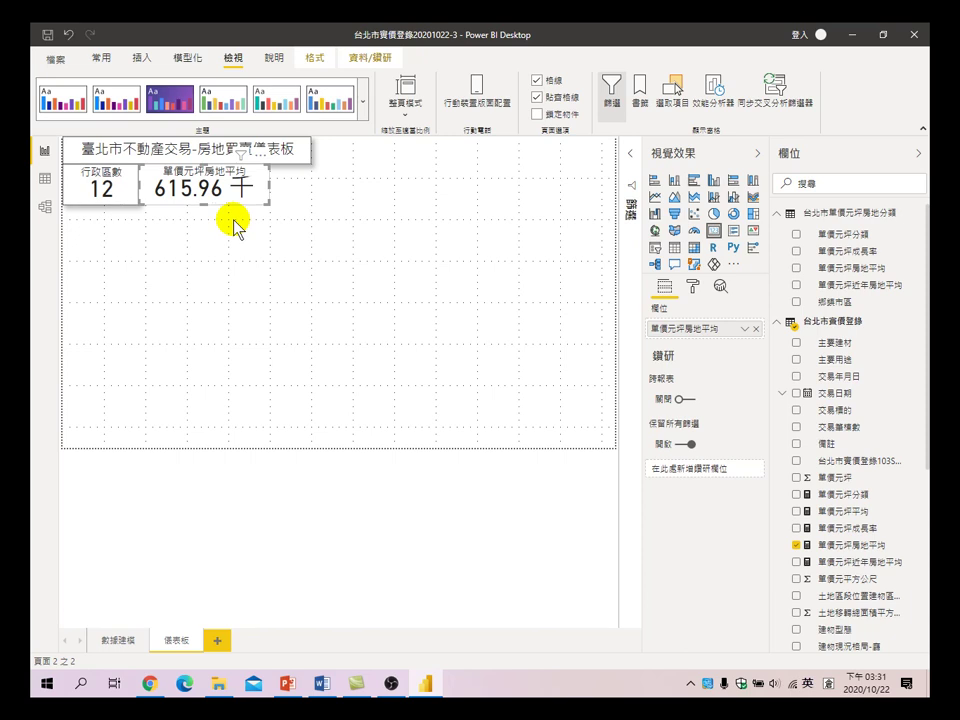
mouse_move(242, 192)
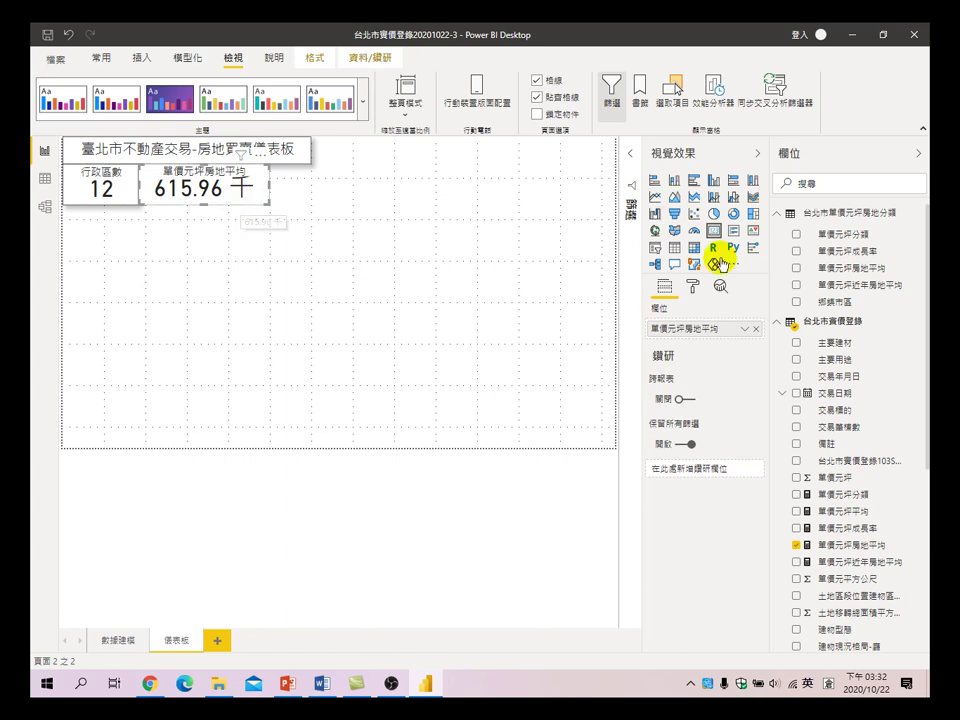
left_click(692, 286)
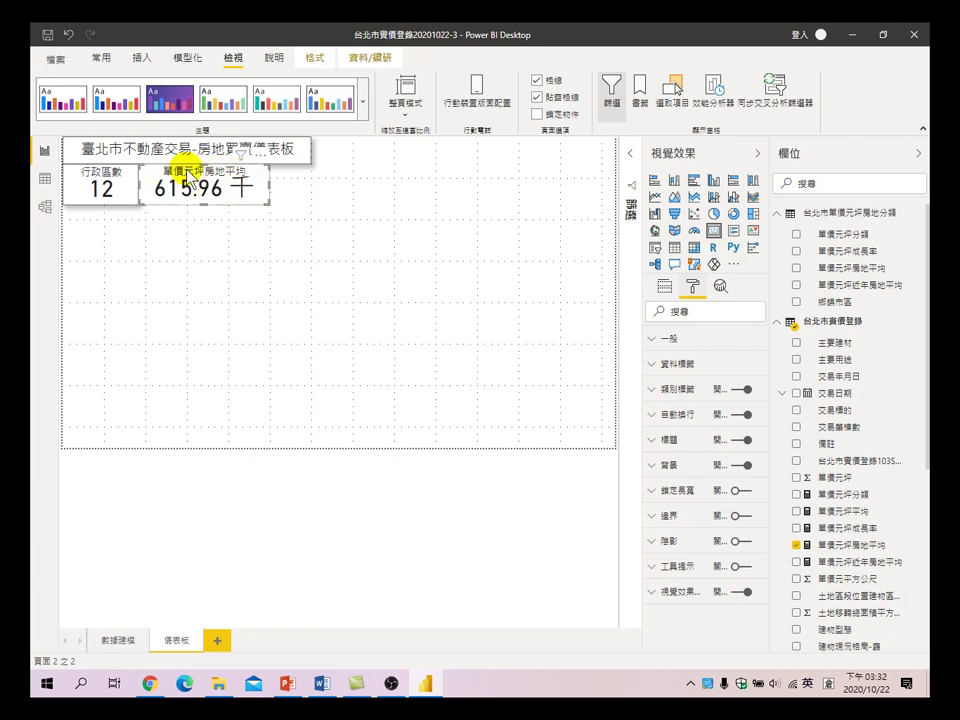
mouse_move(221, 178)
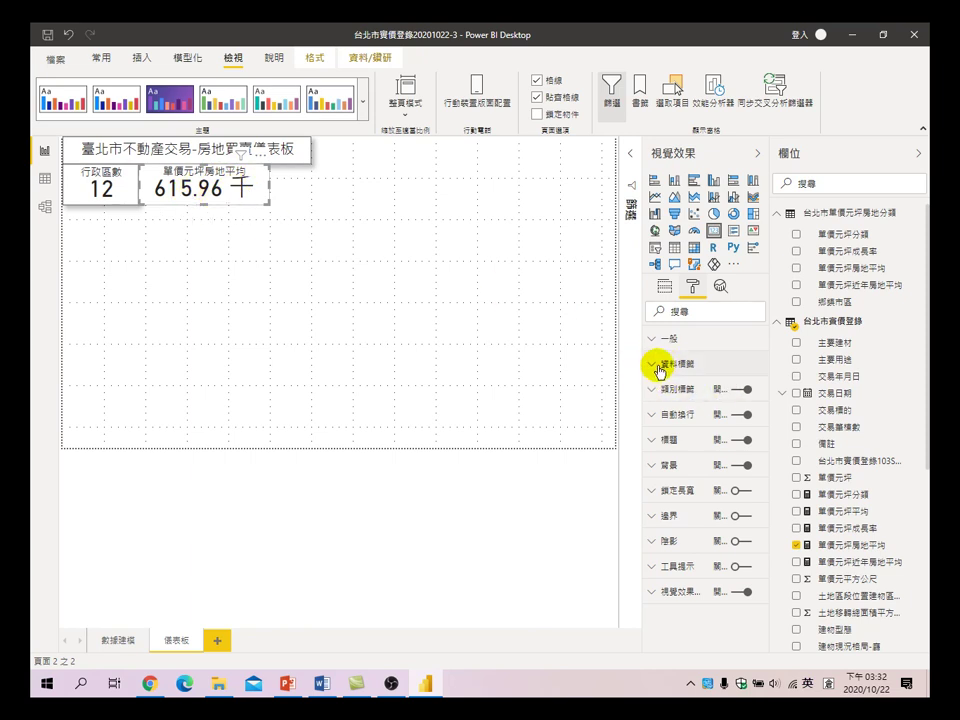
Set the data label to no display units and 0 decimal places, showing 615,964
left_click(654, 367)
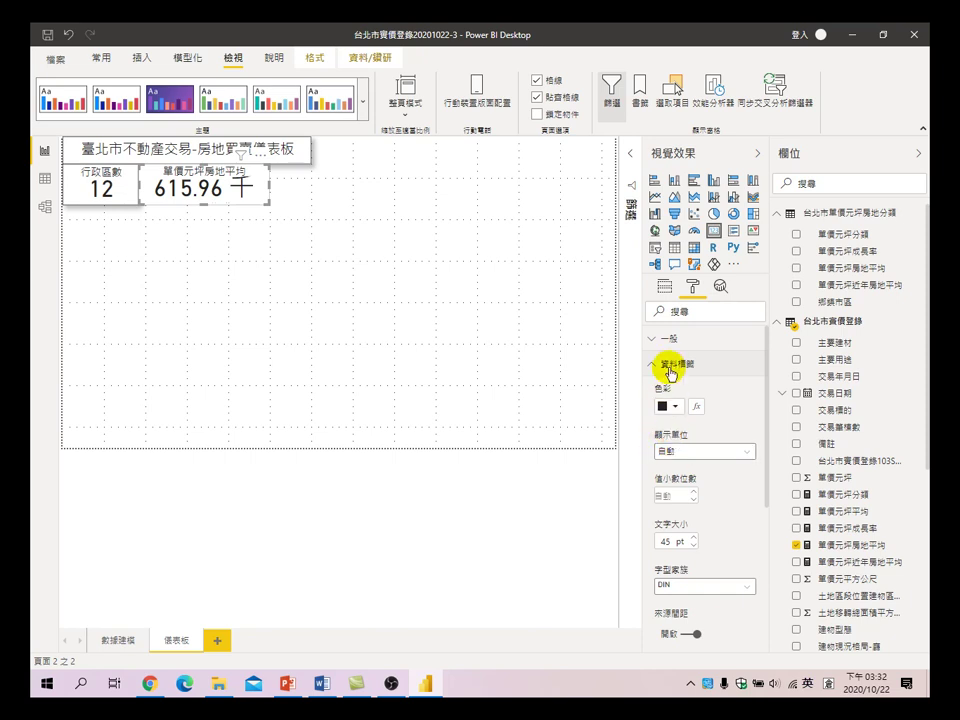
left_click(686, 456)
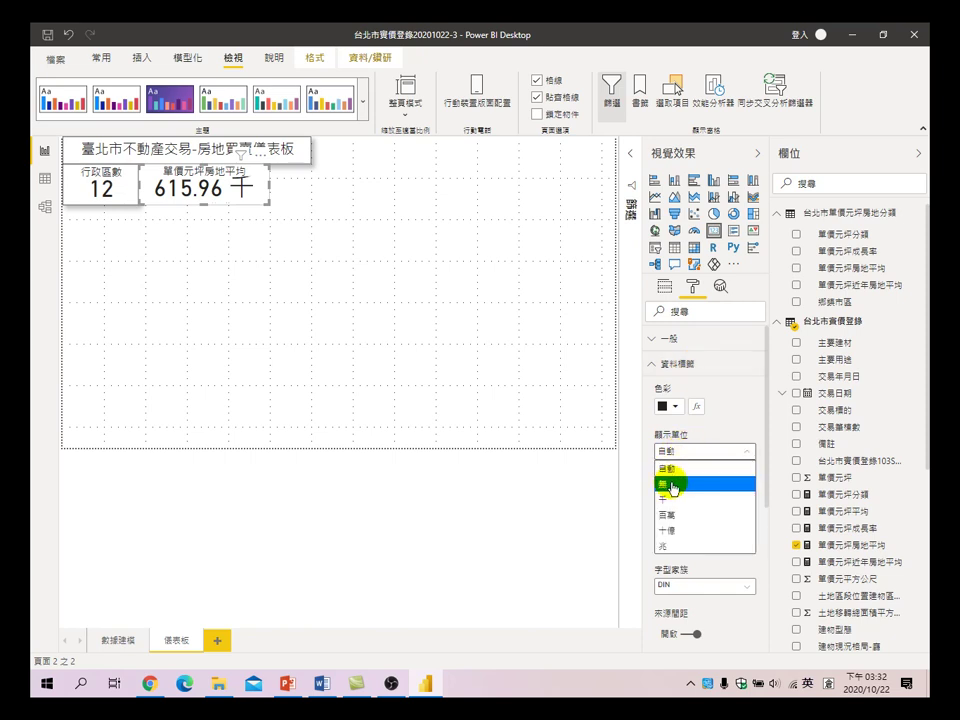
left_click(666, 470)
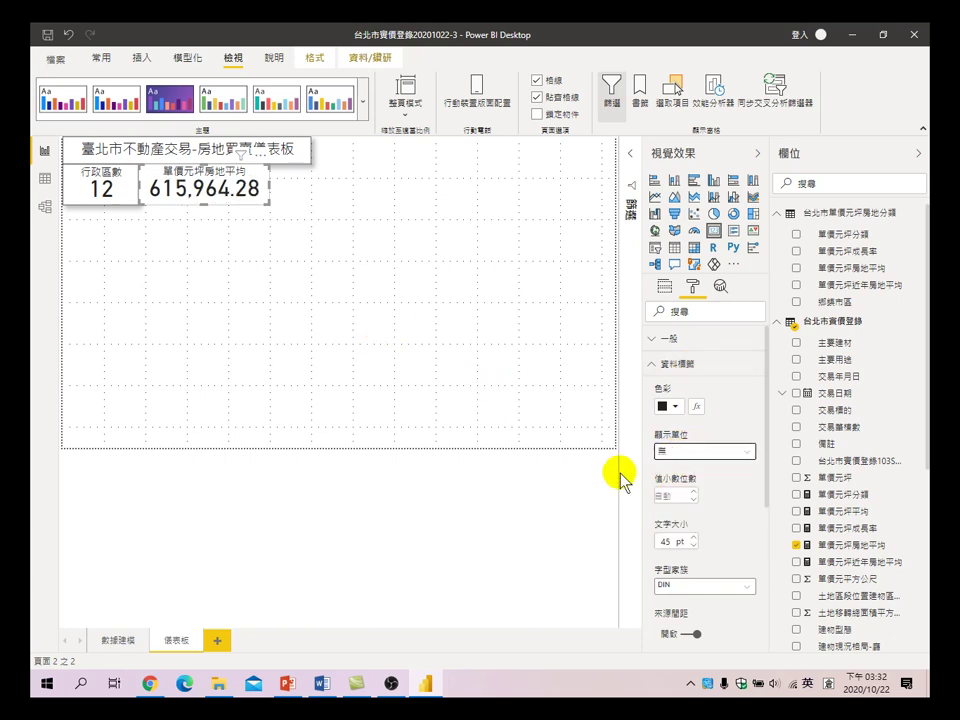
left_click(666, 495)
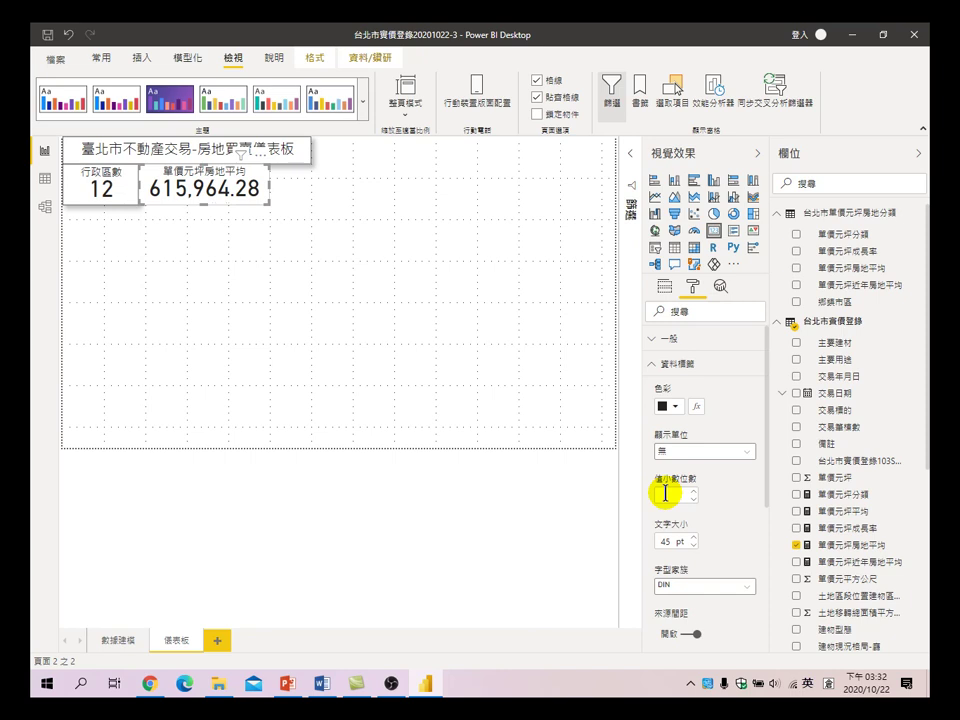
type("0")
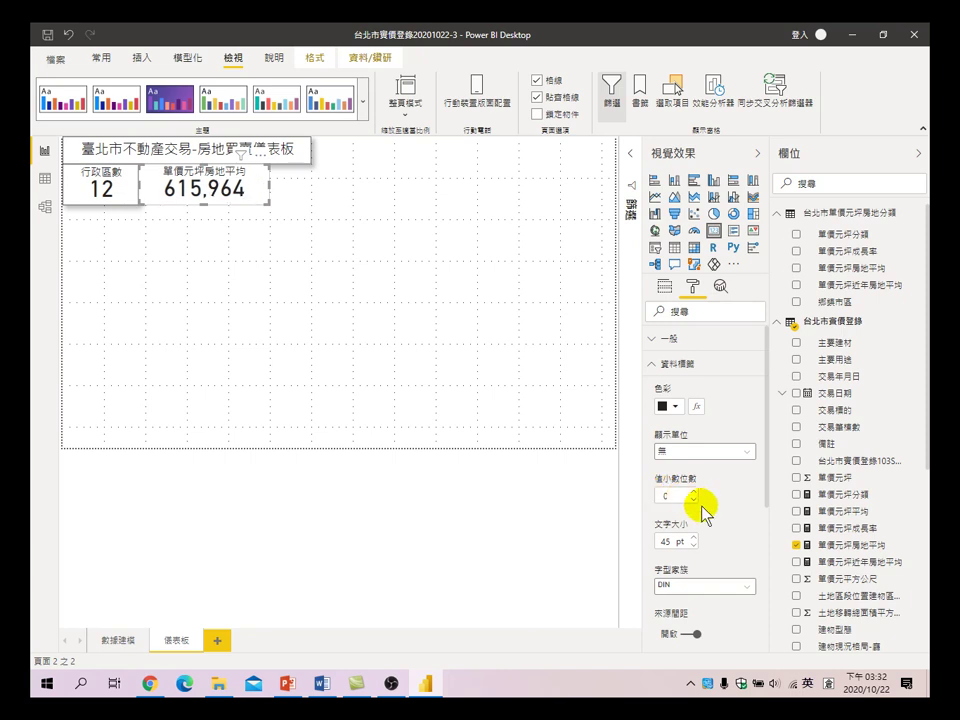